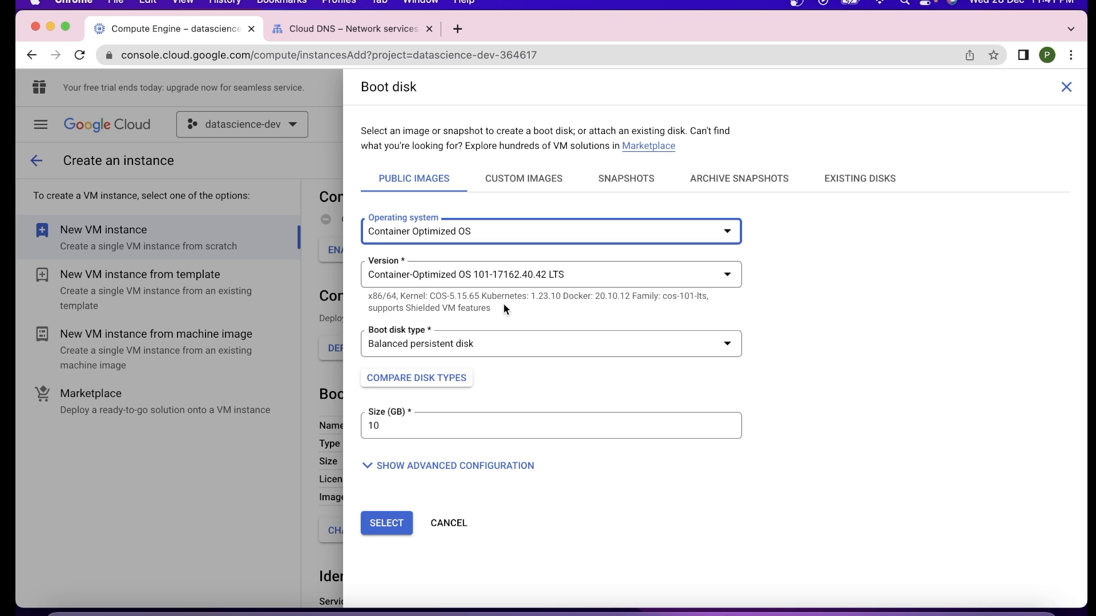
- Confirm the boot disk with the Container-Optimized OS 101-17162.40.42 LTS image, a balanced persistent disk and 10 GB size
drag(372, 297, 594, 298)
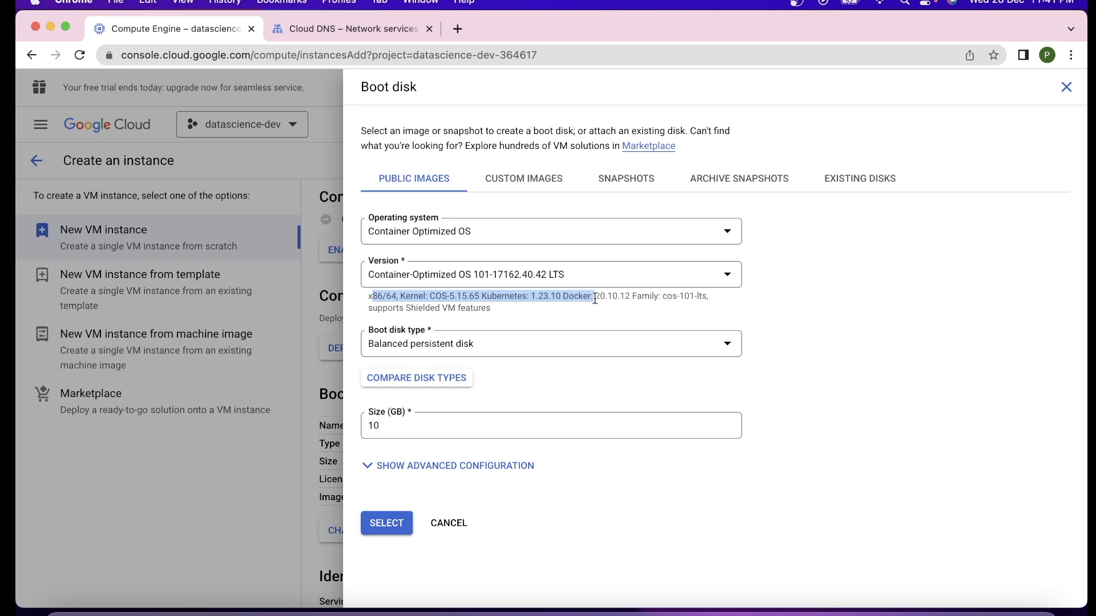
click(408, 521)
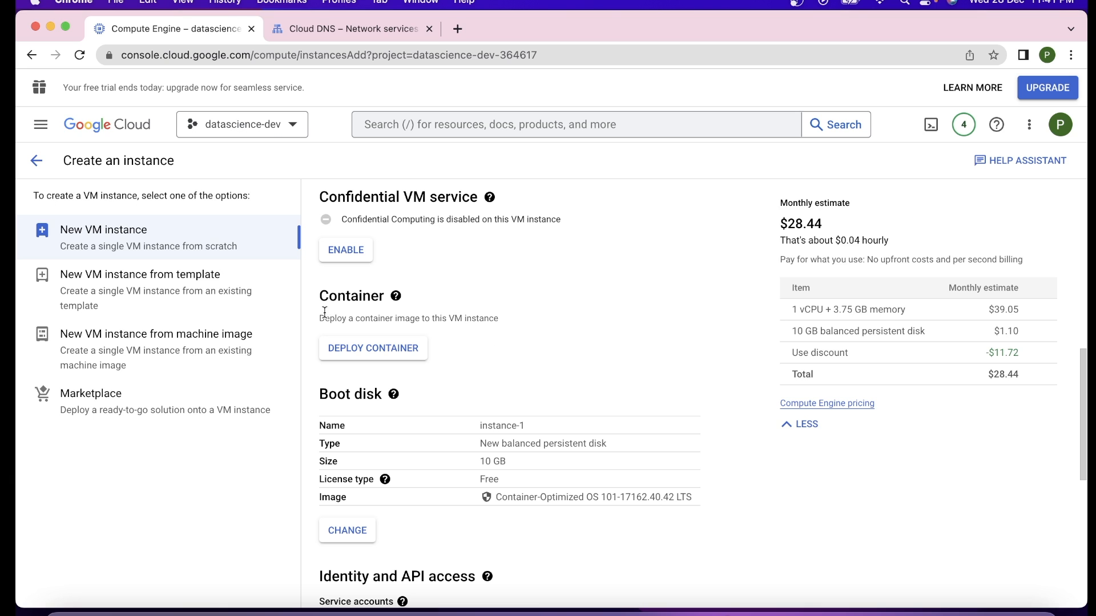
- Configure the VM to deploy a container using the httpd image, keeping the restart policy at Always
drag(323, 314, 500, 319)
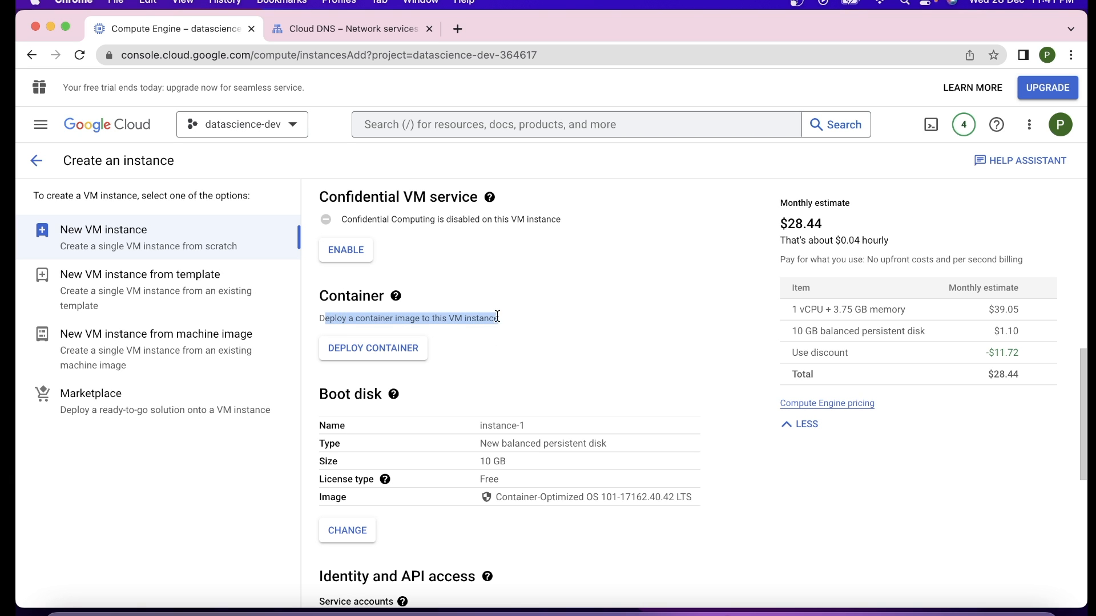
click(377, 354)
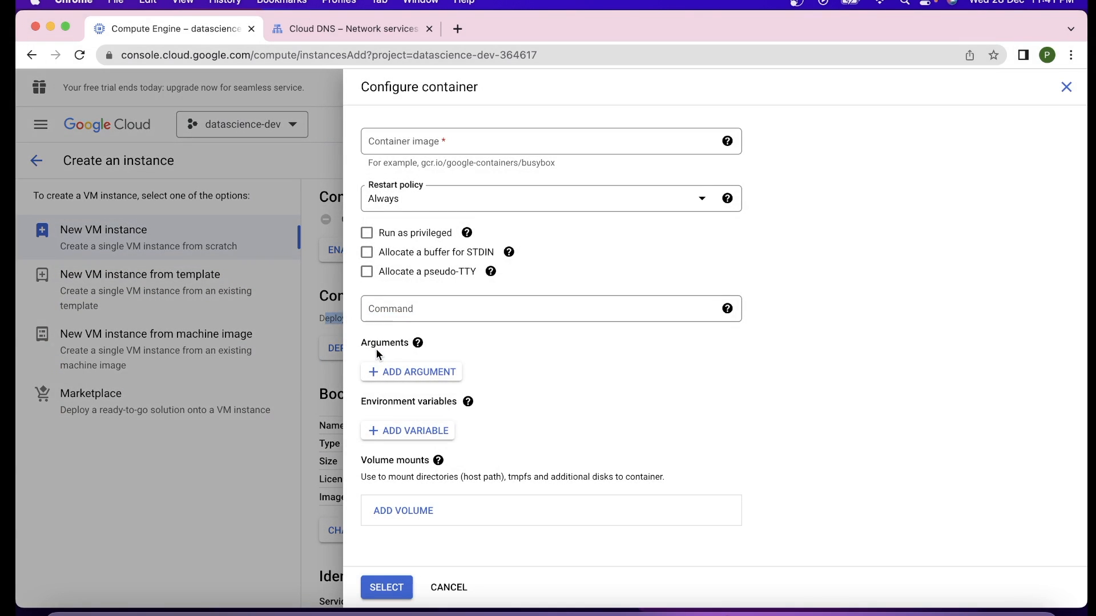
click(416, 142)
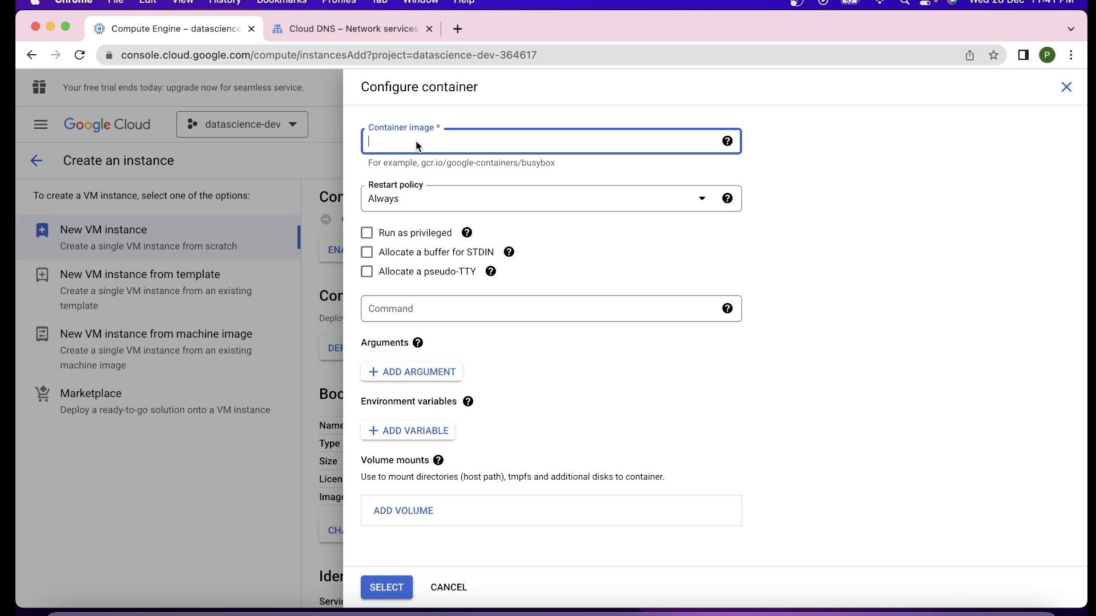
text(https)
key(BackSpace)
text(d)
drag(421, 162, 519, 167)
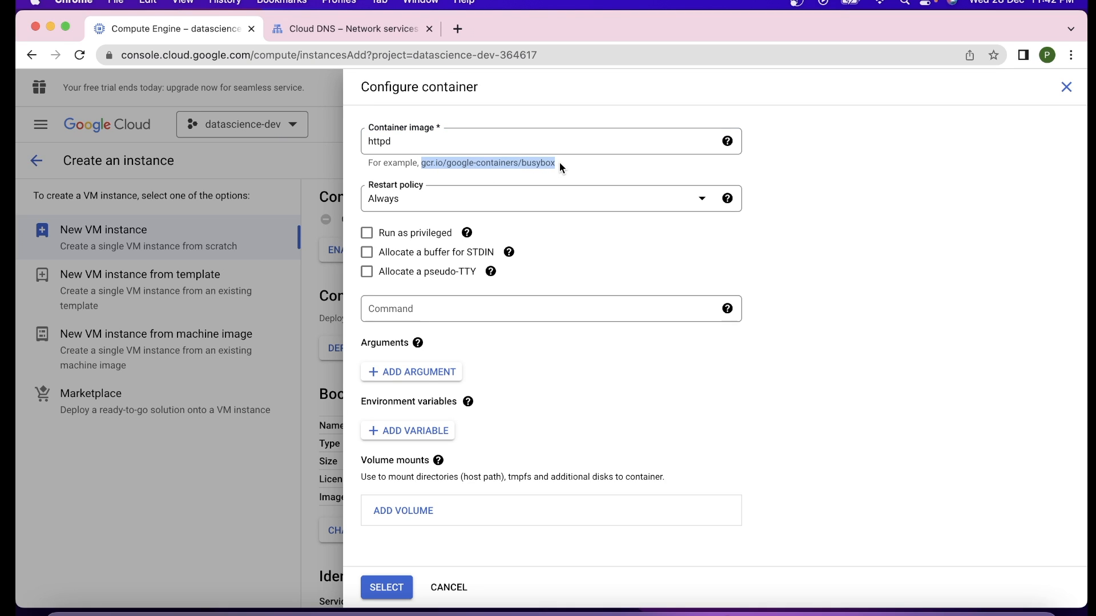
click(448, 143)
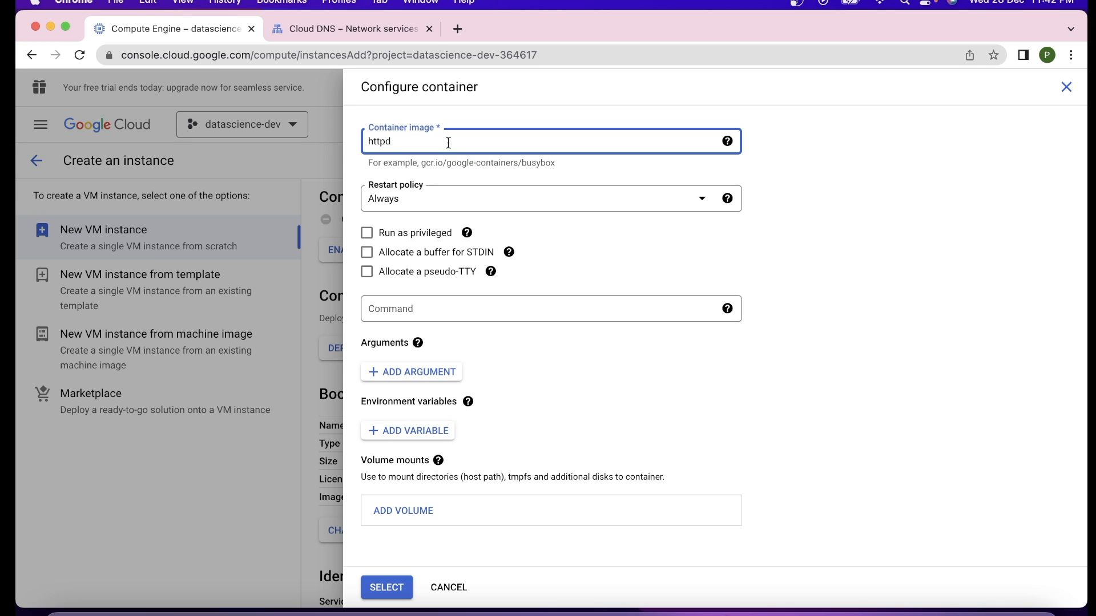
mouse_move(425, 344)
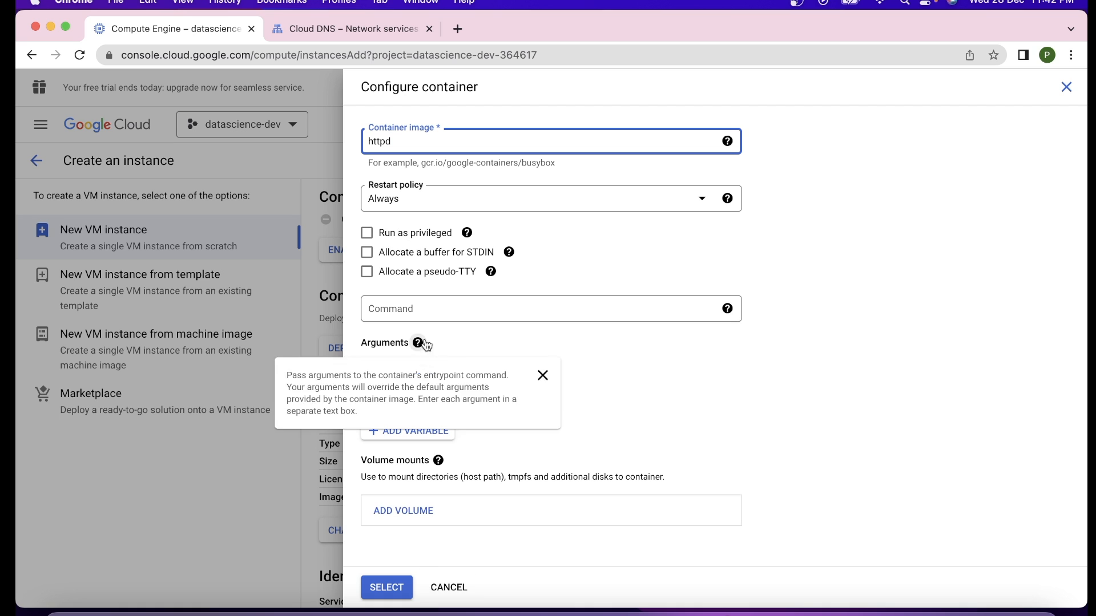
click(382, 588)
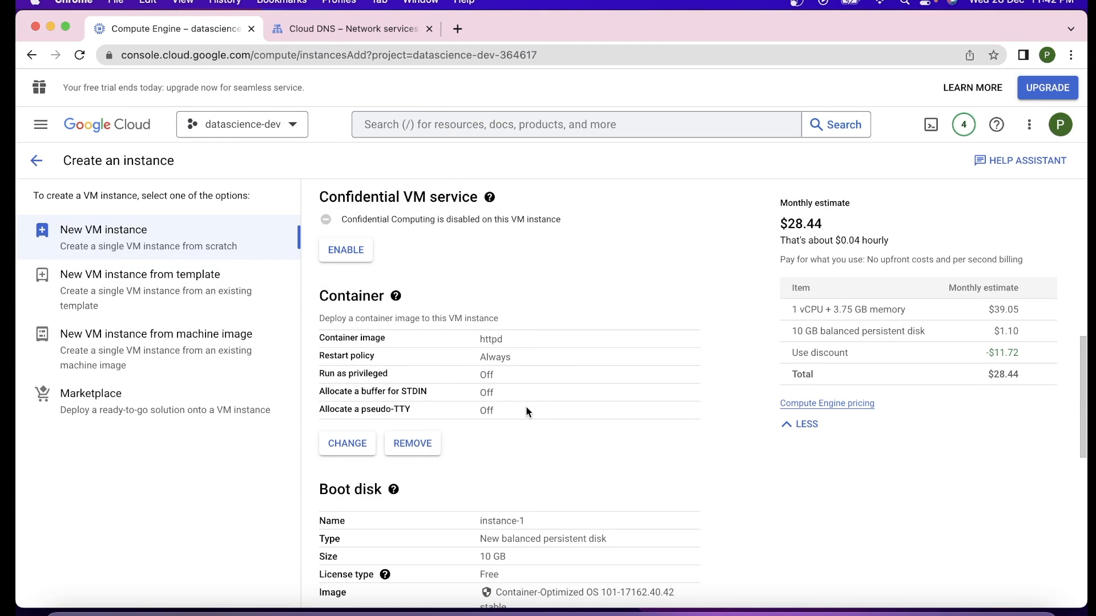
- Reserve a new static external IPv4 address named cloudsprint-external-ip for the instance's default network interface
scroll(521, 479, down, 3)
drag(501, 452, 526, 470)
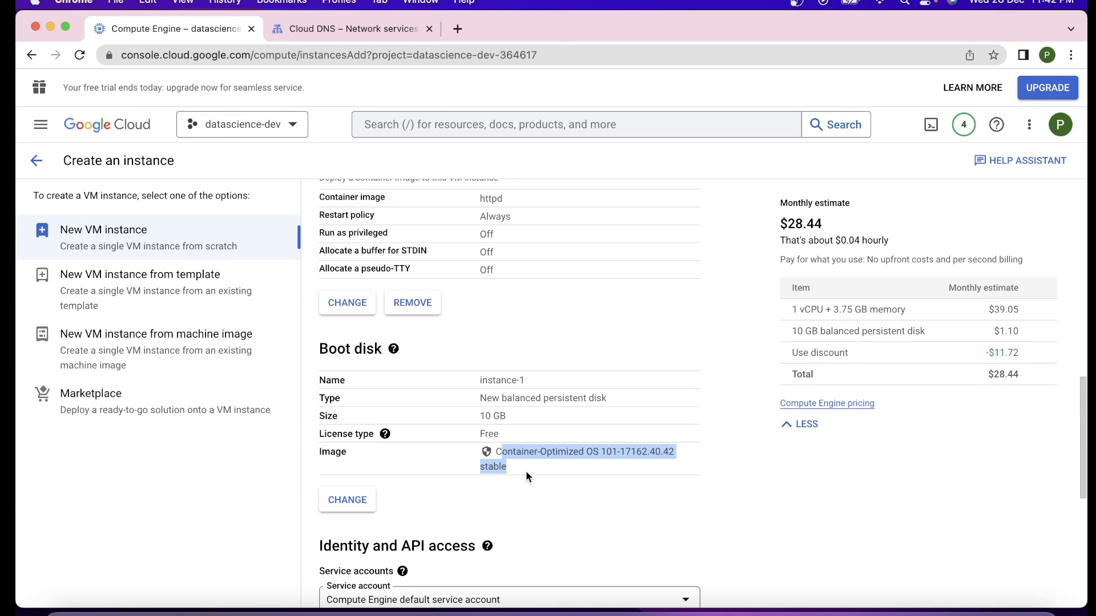
scroll(518, 459, down, 1)
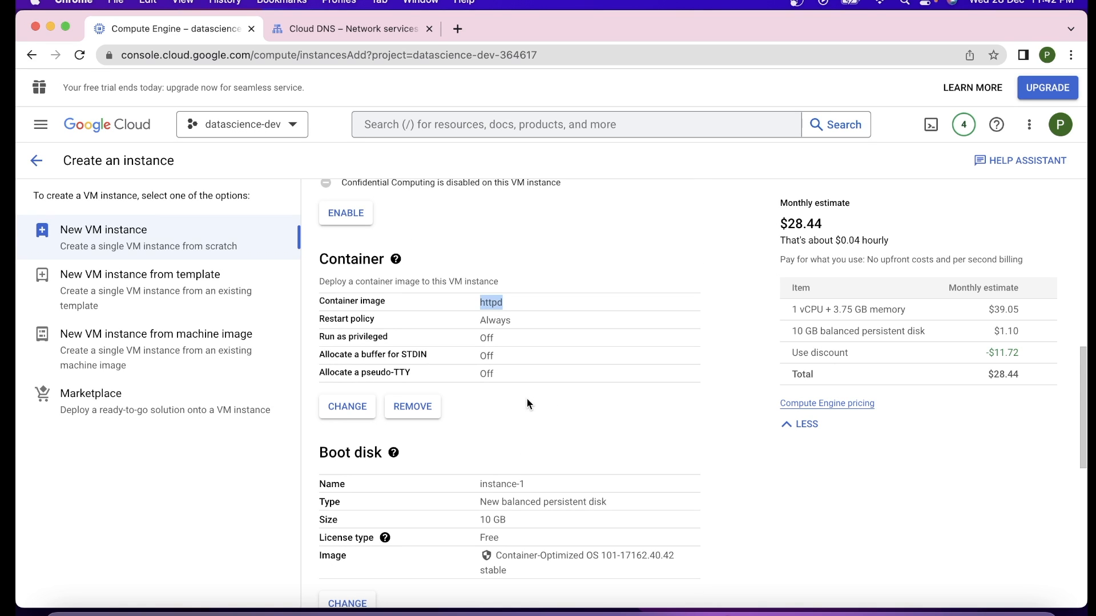
scroll(537, 408, down, 15)
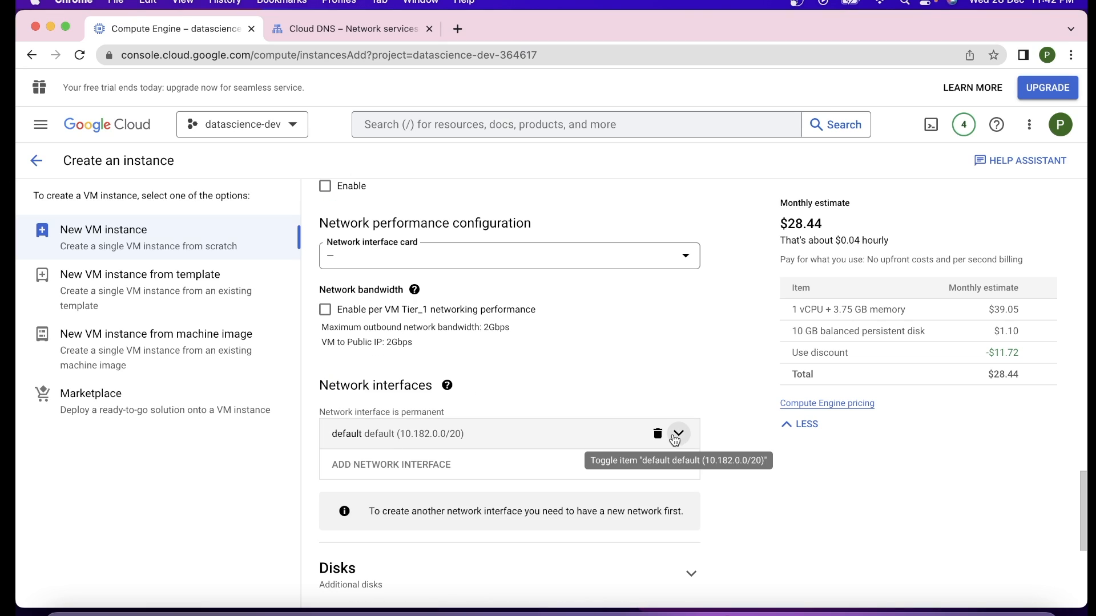
click(677, 434)
scroll(759, 474, down, 10)
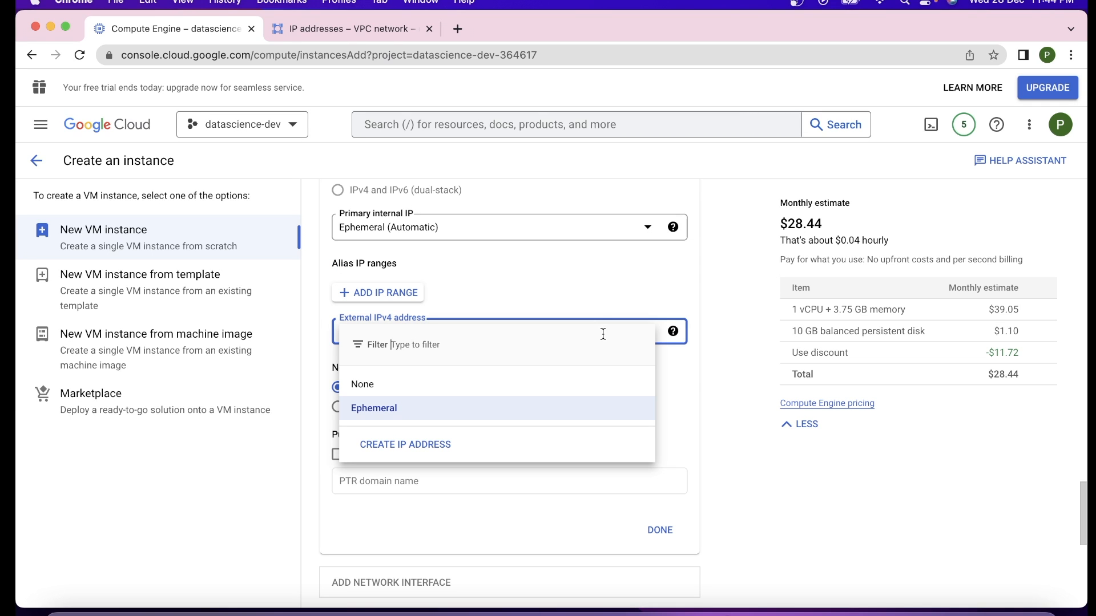
click(420, 448)
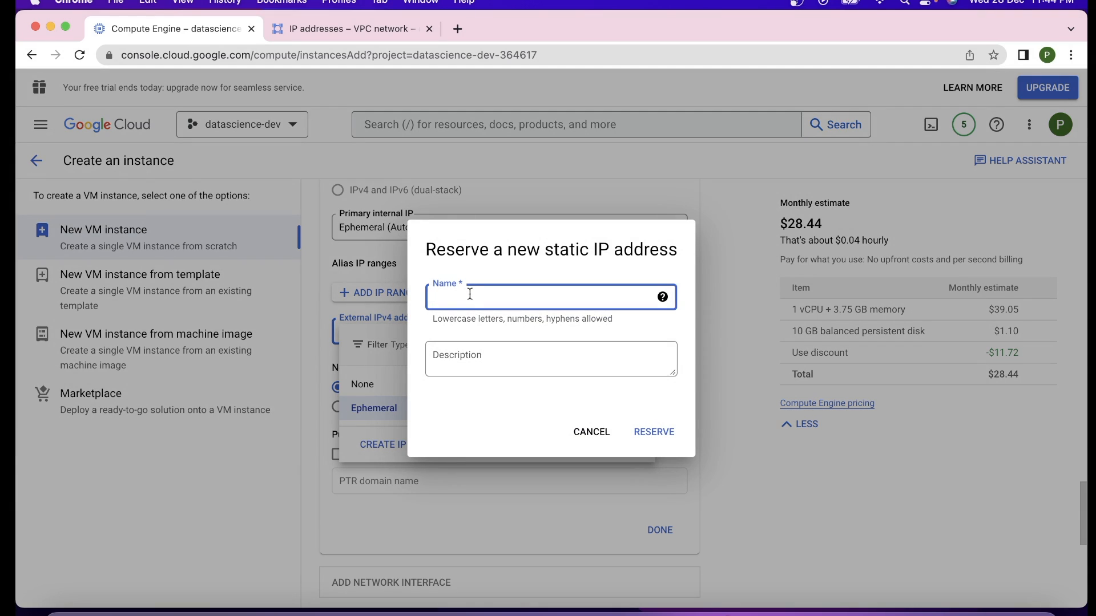
text(cloudsprint)
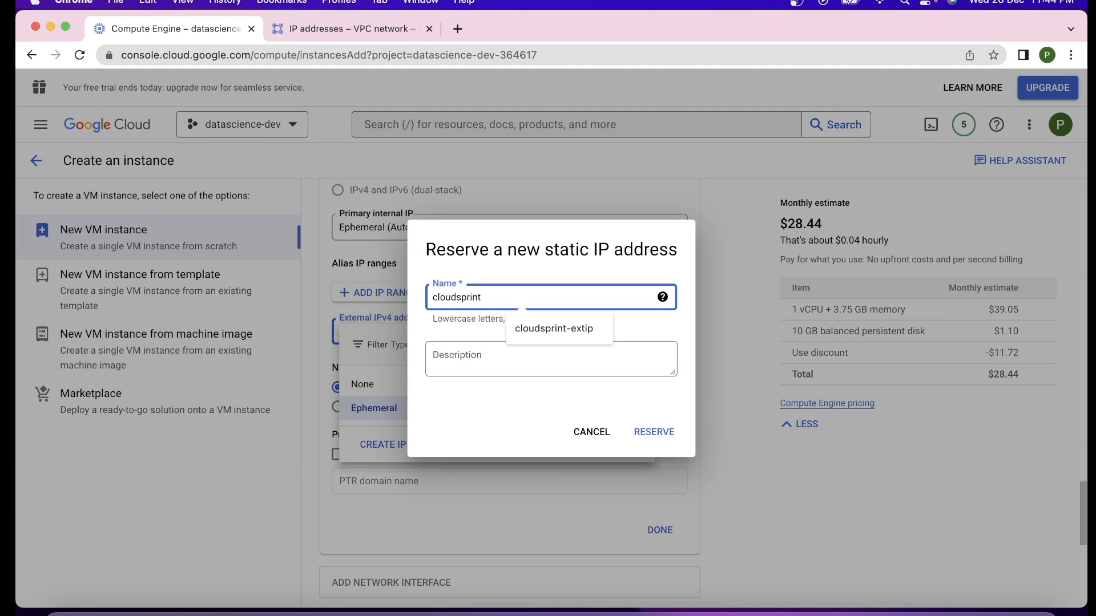
text(-external-ip)
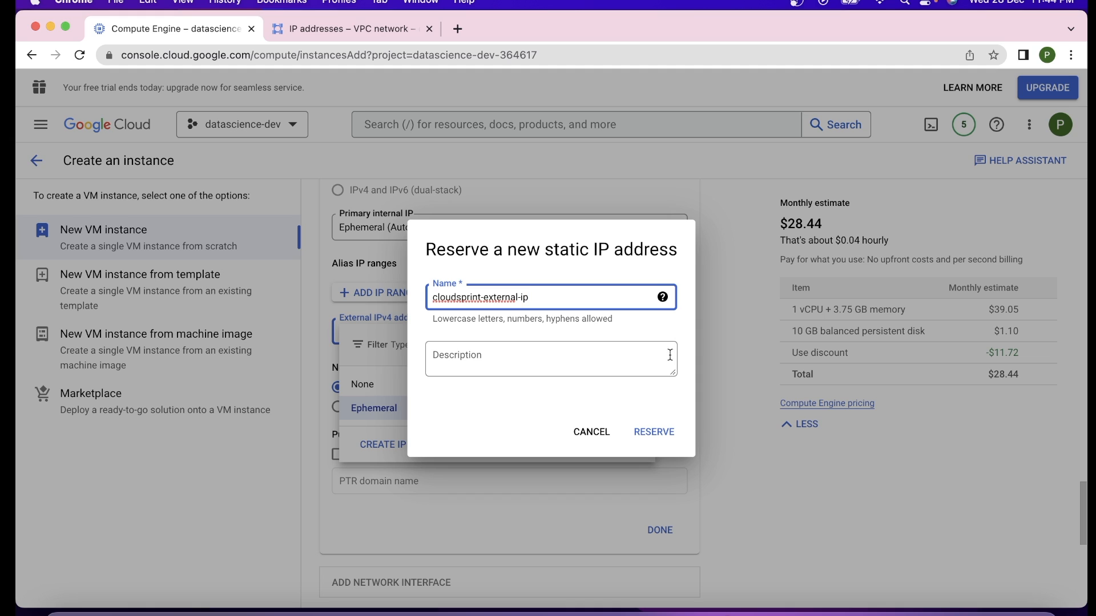
click(653, 432)
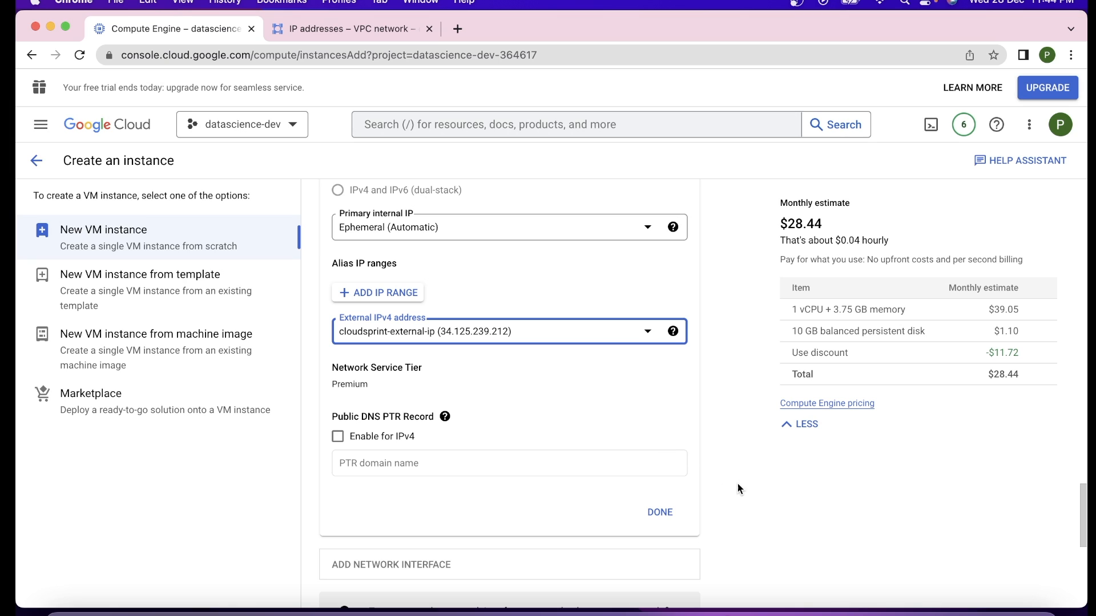
- Finish editing the default network interface and create the VM instance
click(660, 512)
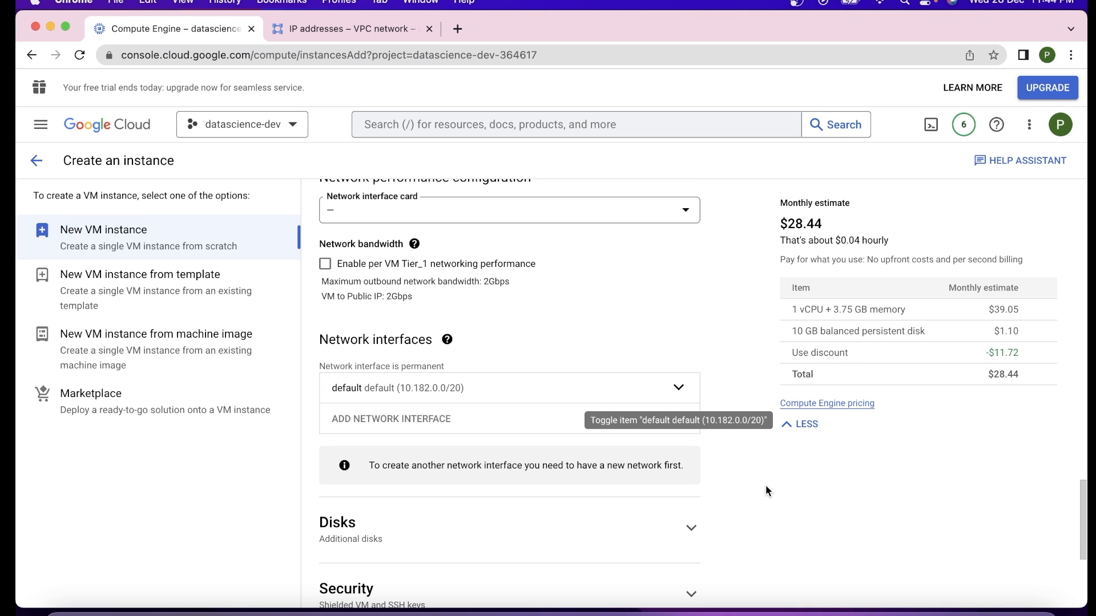
scroll(765, 486, down, 5)
click(366, 570)
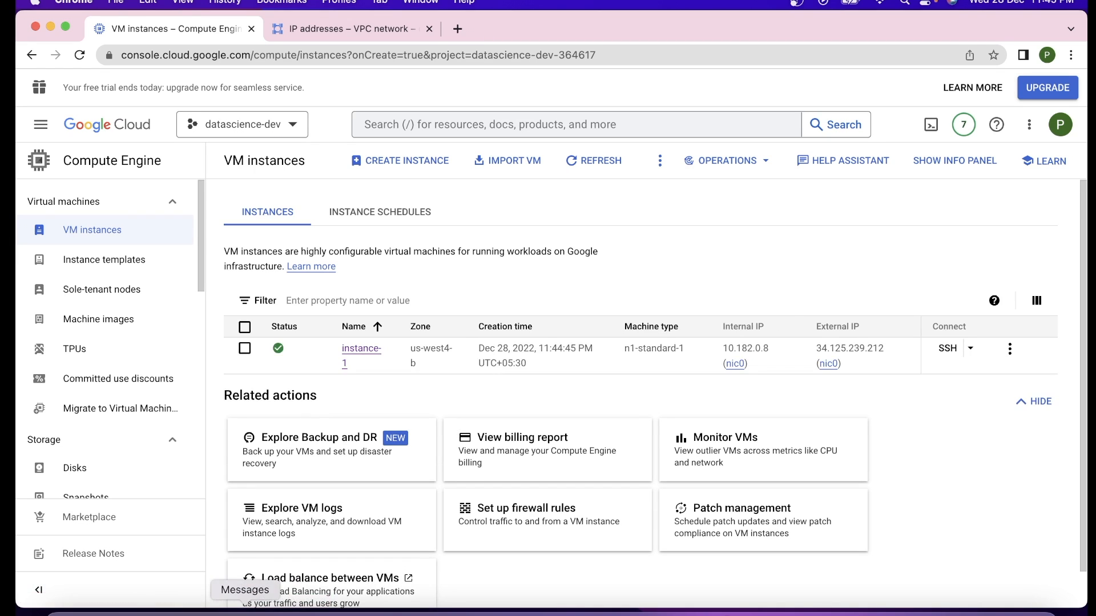
- List the external IP addresses of the VPC network and copy the cloudsprint-external-ip address
click(337, 28)
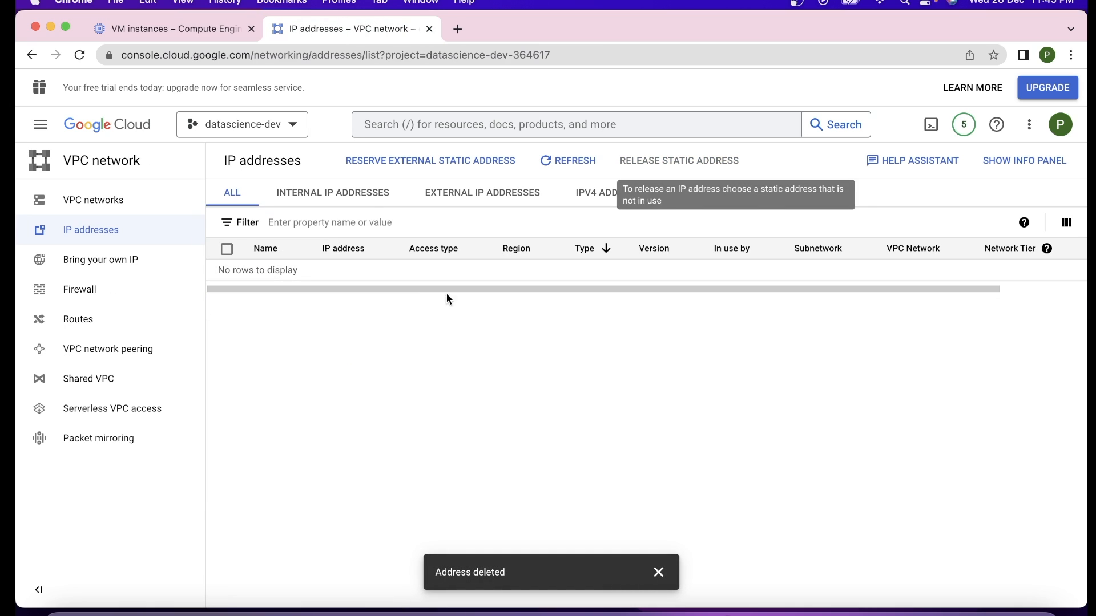
click(85, 236)
click(469, 200)
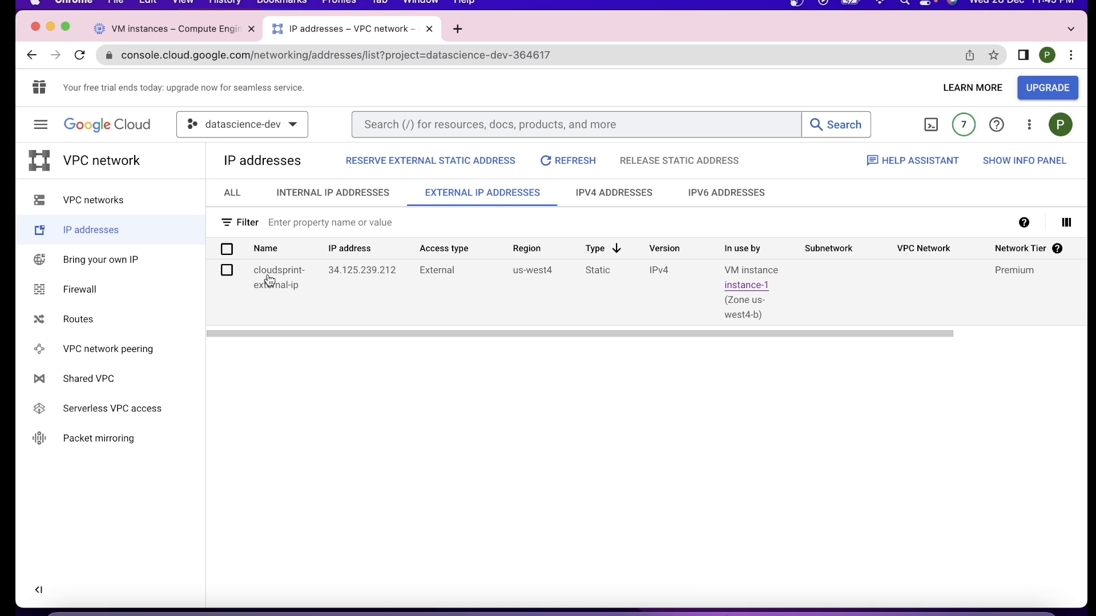
drag(328, 270, 397, 278)
key(super+c)
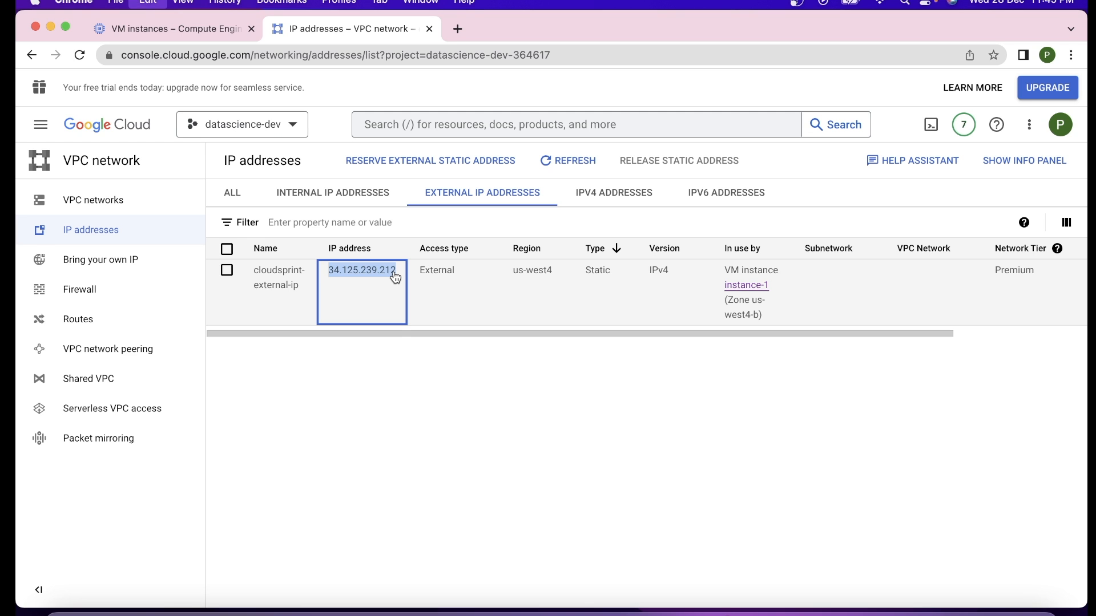
click(429, 399)
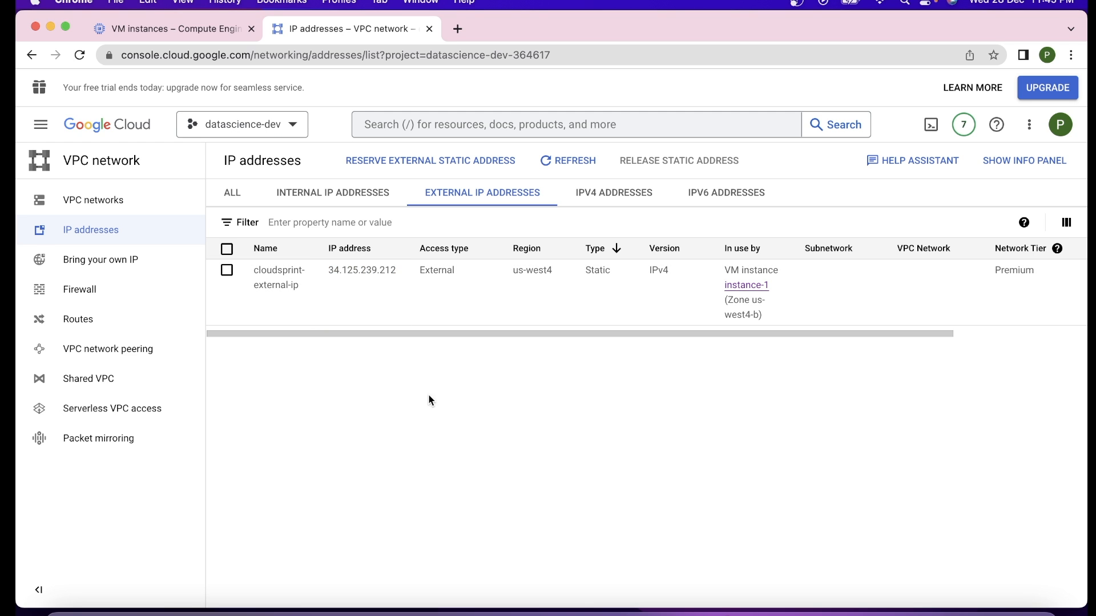
- Test the web server by loading the external IP of instance-1 in a new browser tab, then close that tab
click(153, 28)
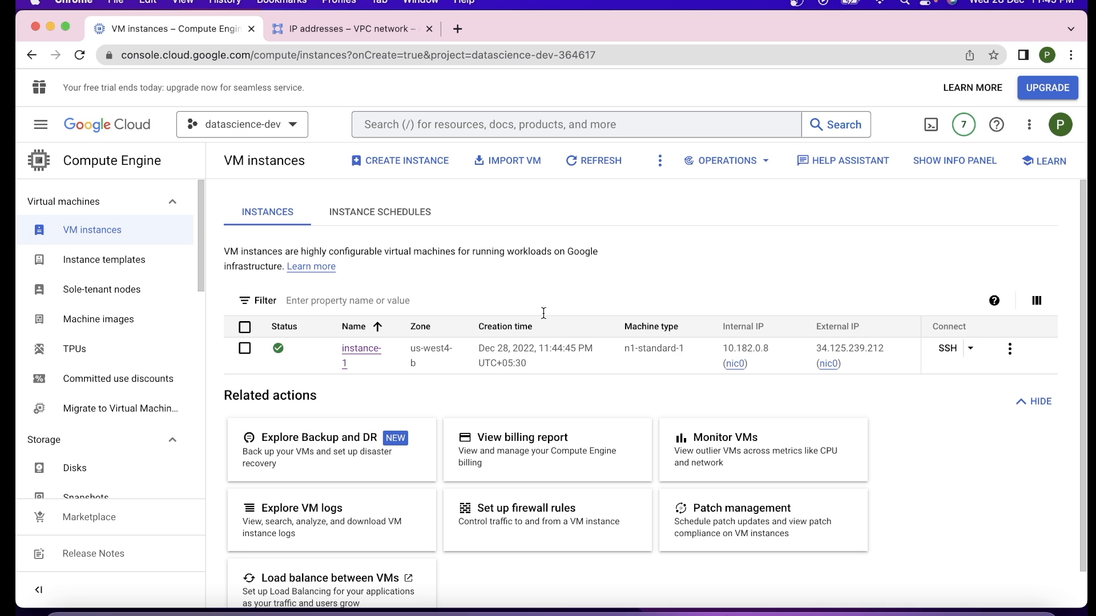
mouse_move(822, 356)
drag(818, 349, 886, 351)
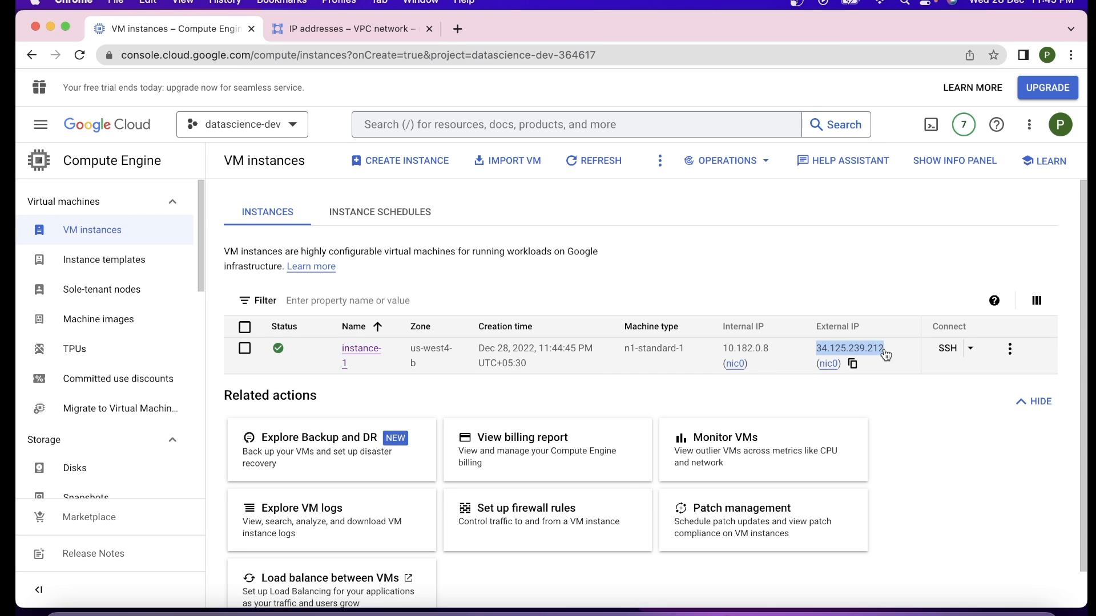
click(457, 29)
key(super+v)
key(Return)
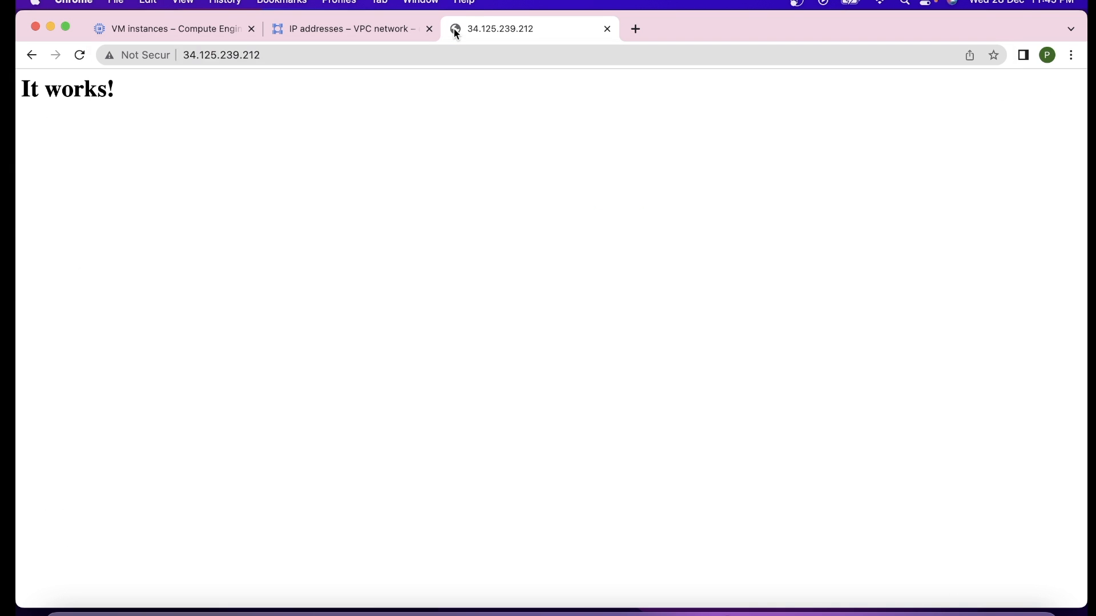
drag(21, 87, 127, 96)
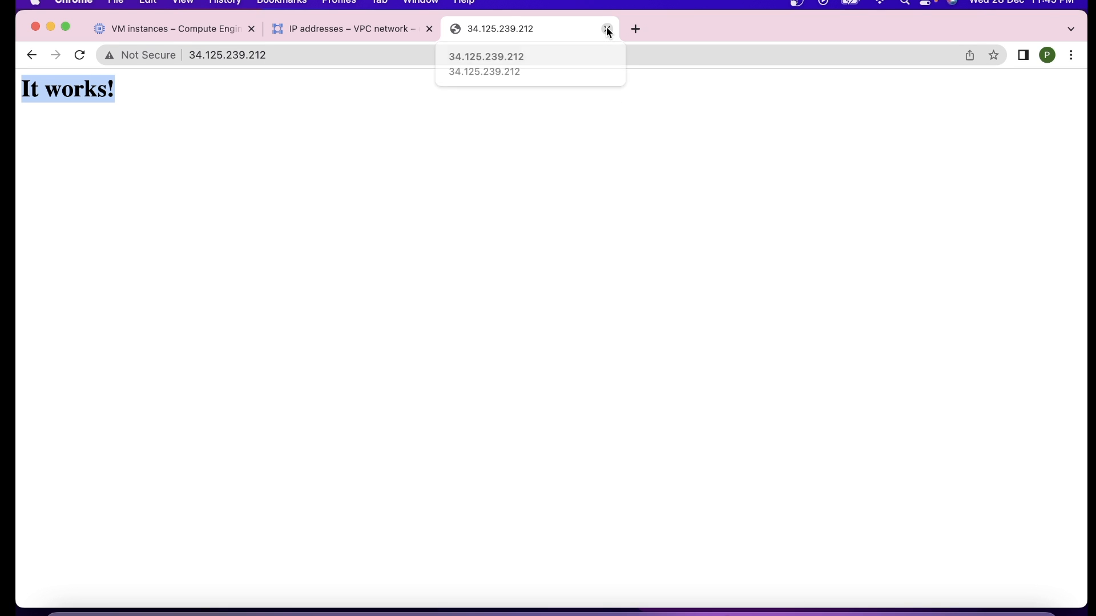
click(204, 55)
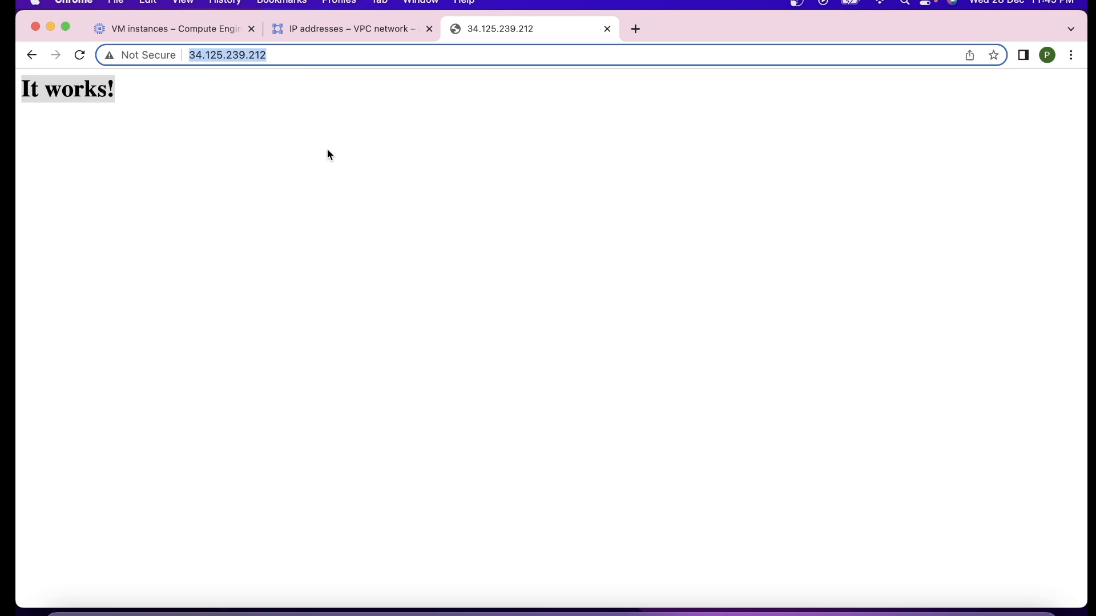
click(608, 29)
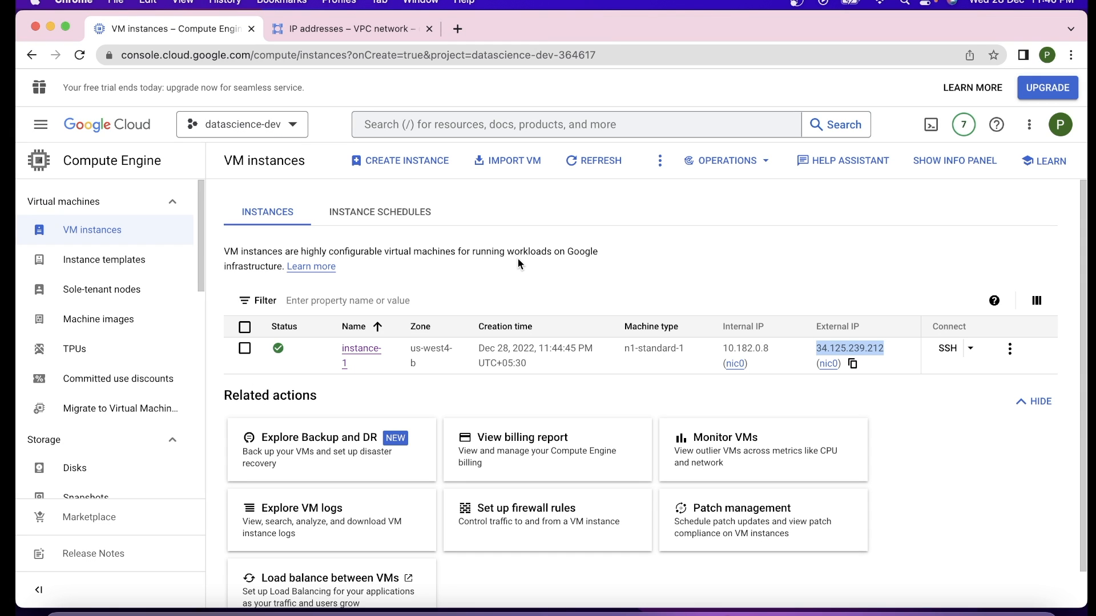
click(548, 295)
- Go from the VPC network page to Cloud DNS under Network services
key(ctrl+Tab)
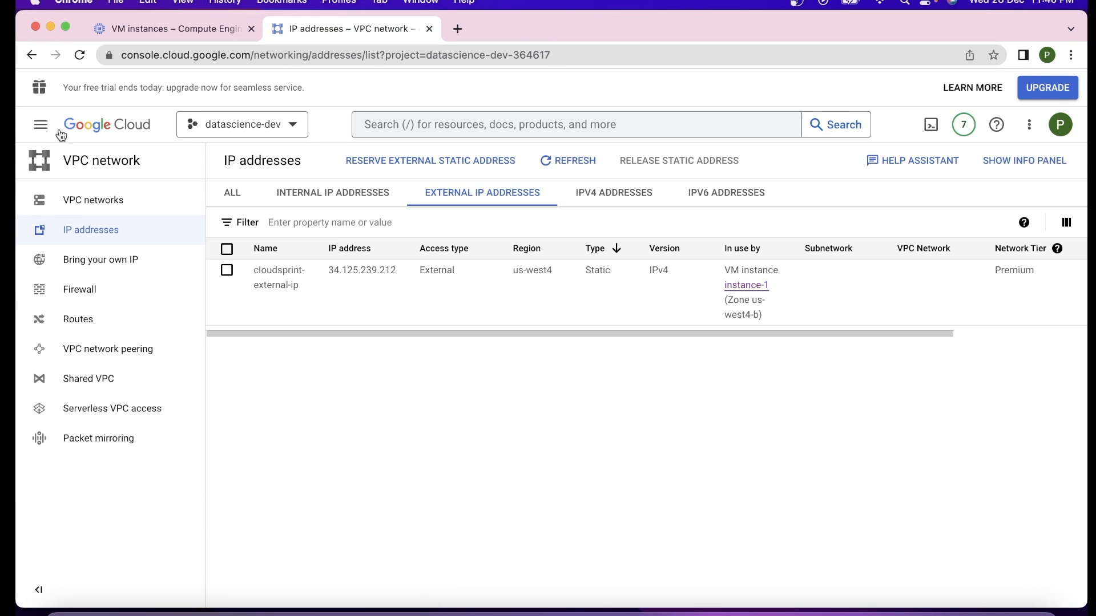
click(46, 130)
mouse_move(115, 374)
mouse_move(171, 474)
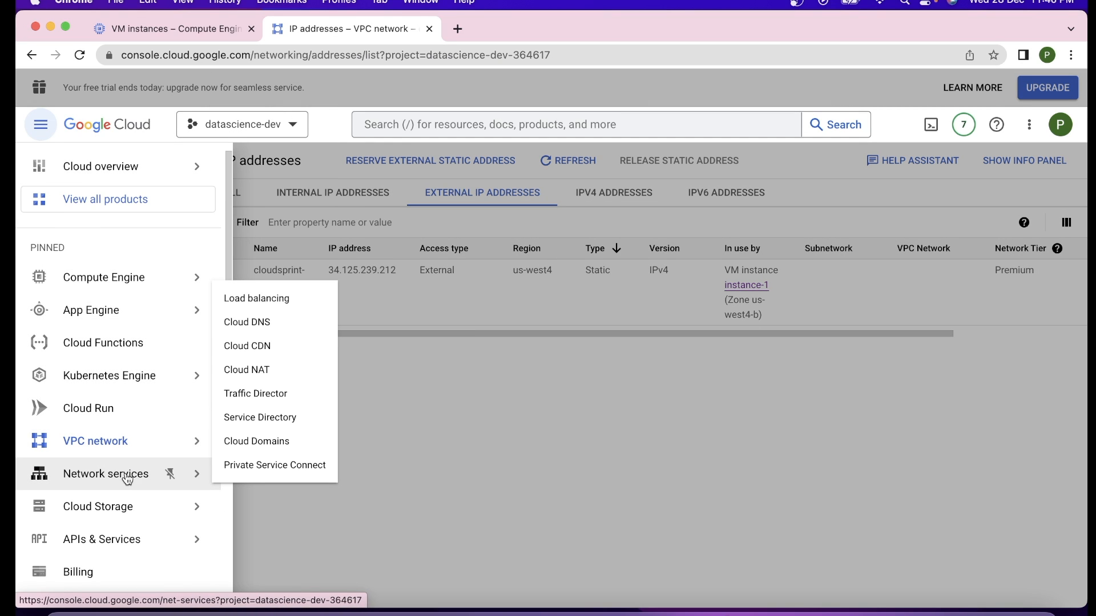
click(273, 325)
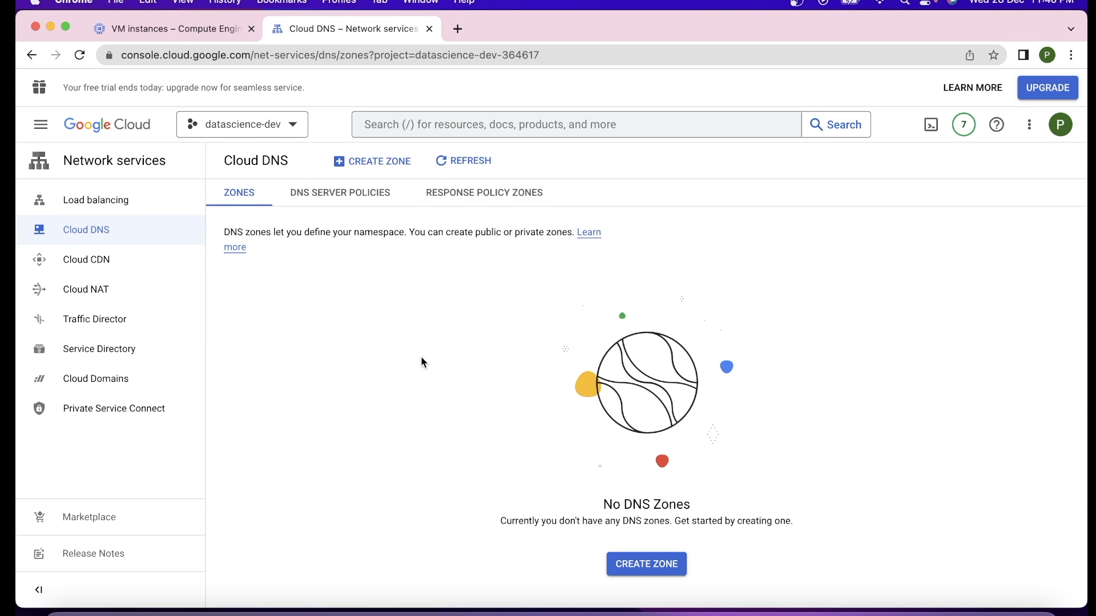
- Start a new public DNS zone with zone name custom-domain and DNS name cloudsprint.in
click(664, 565)
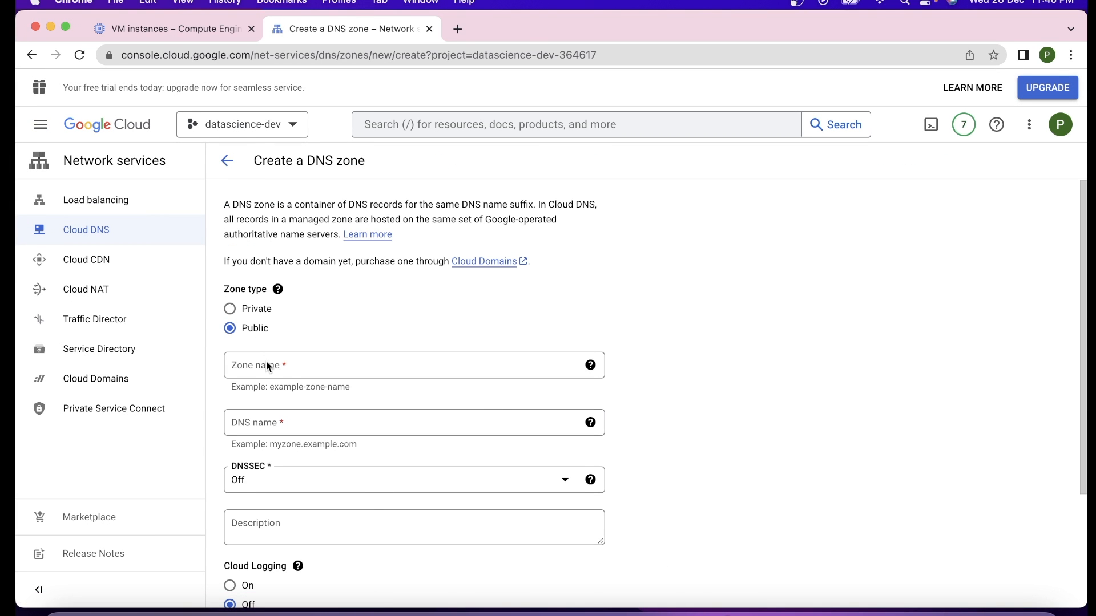
scroll(400, 323, down, 3)
click(293, 264)
click(351, 293)
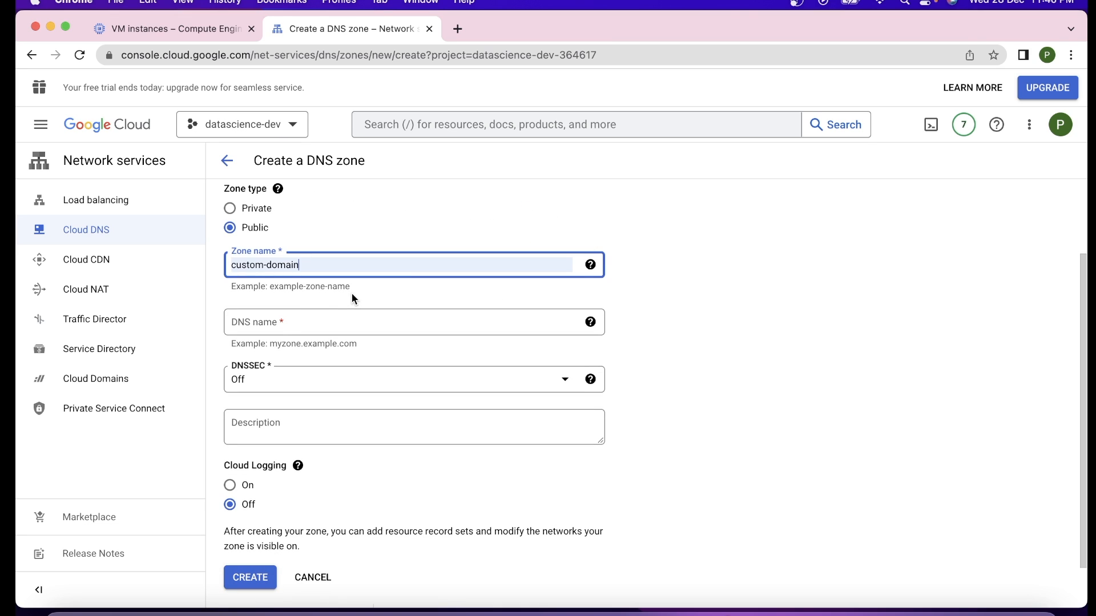
click(285, 324)
click(323, 359)
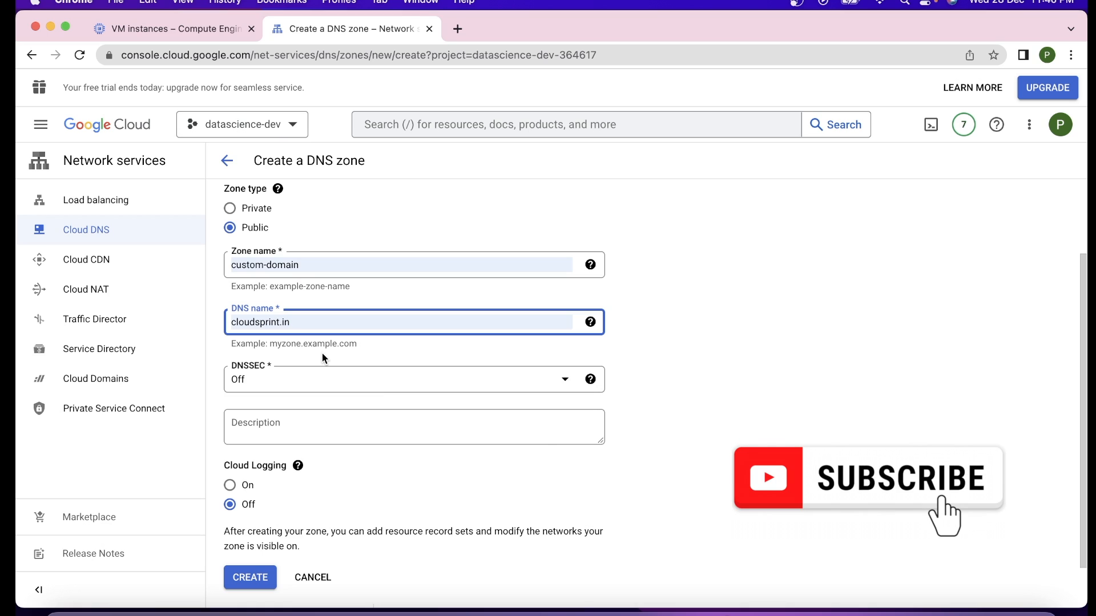
- Create the public zone custom-domain for cloudsprint.in with DNSSEC and Cloud Logging off, and dismiss the notification
click(726, 470)
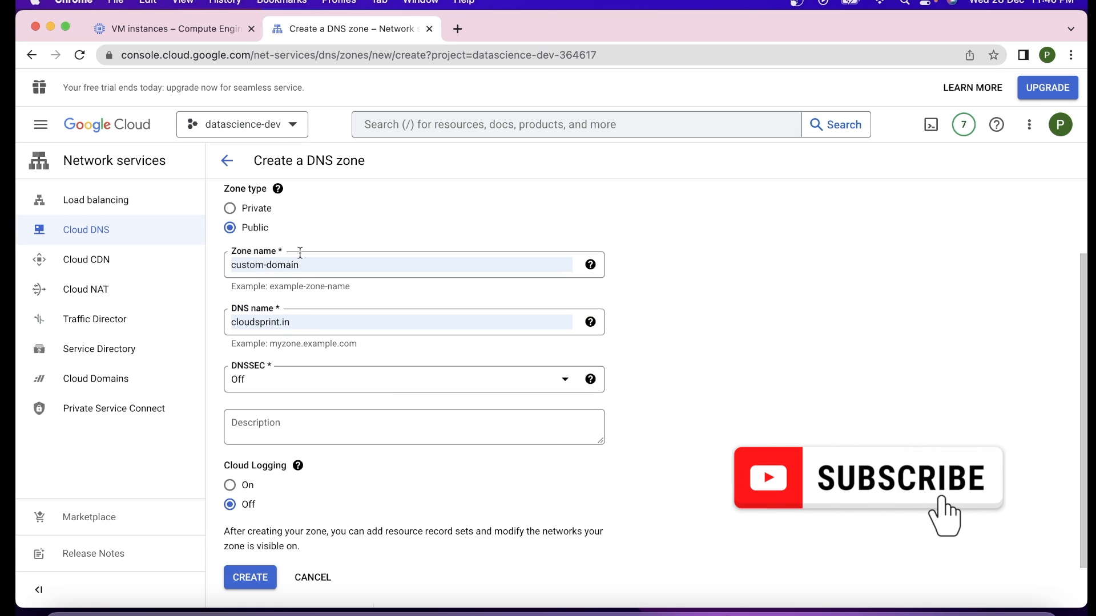
click(323, 264)
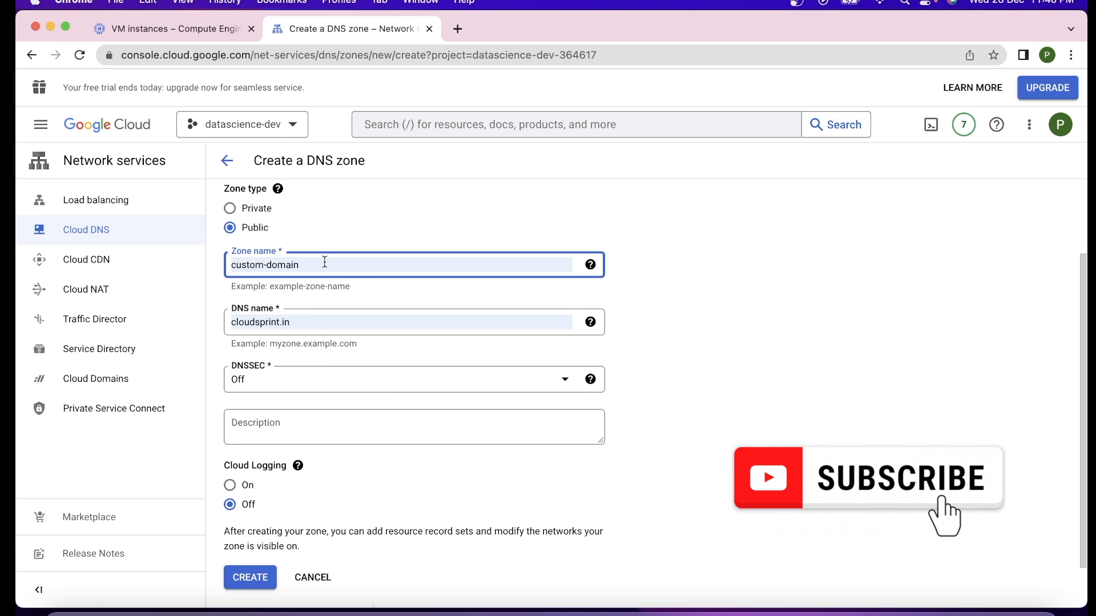
click(318, 324)
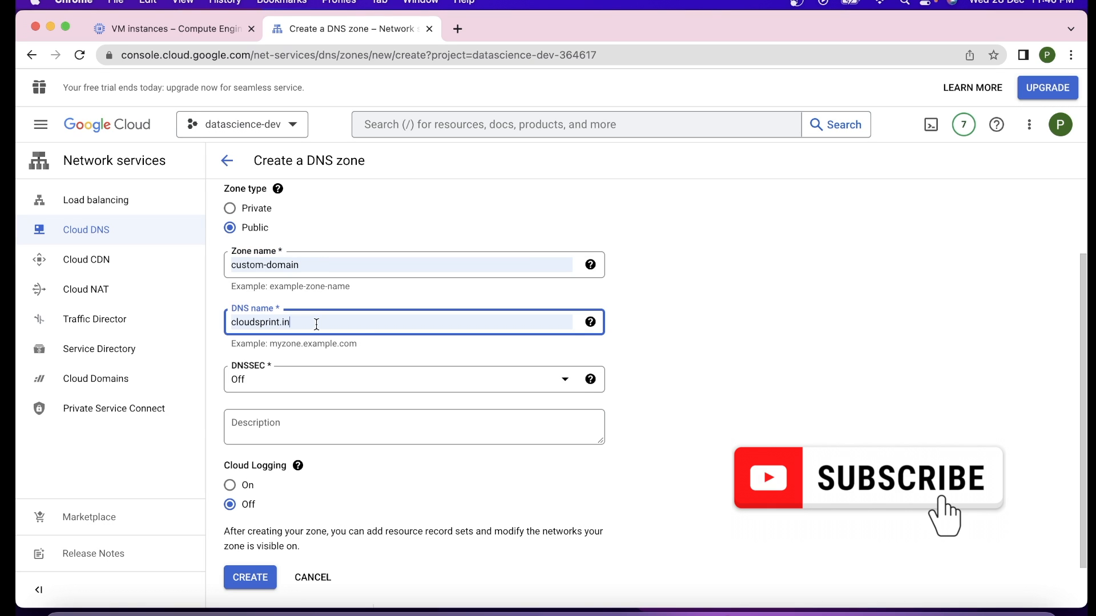
click(272, 576)
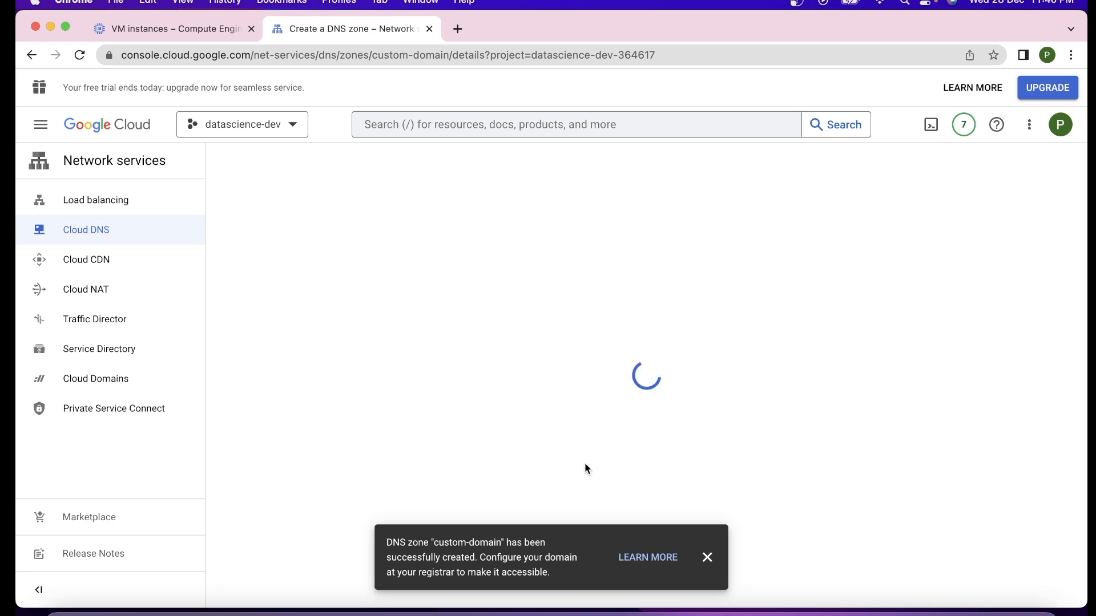
drag(427, 545, 542, 544)
drag(440, 558, 545, 573)
click(712, 560)
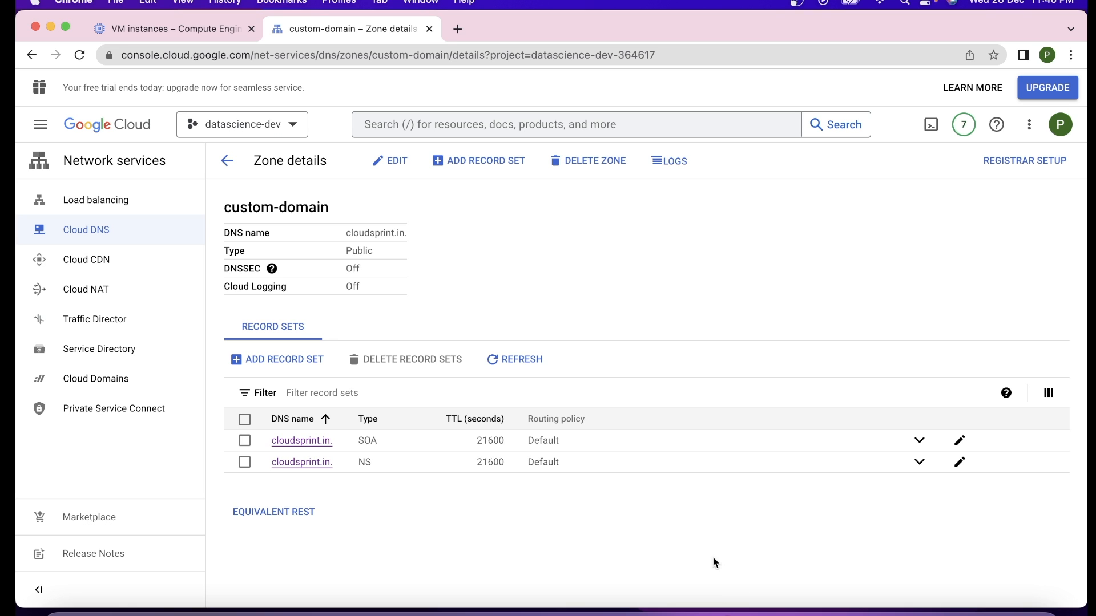
- Add an A record set for cloudsprint.in with IPv4 address 34.125.239.212 to the custom-domain zone
click(283, 360)
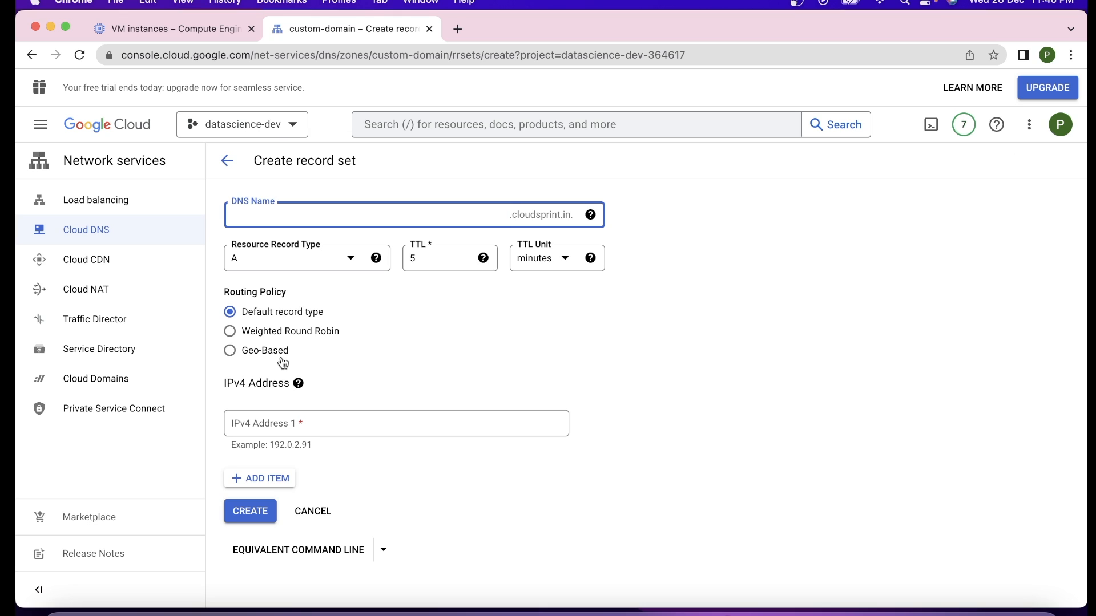
click(286, 429)
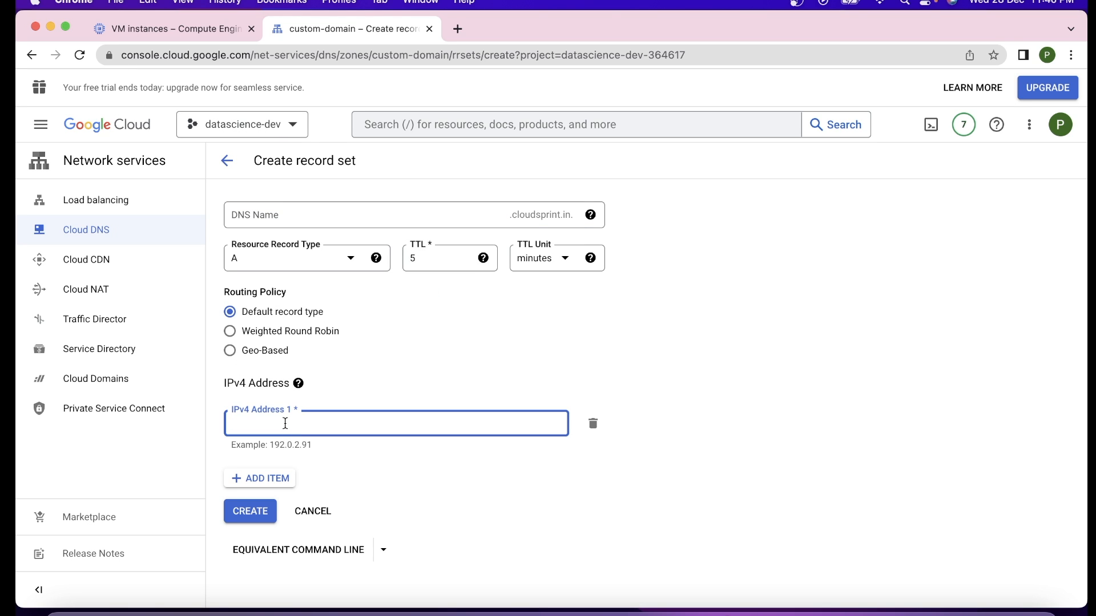
text(34.125.239.212)
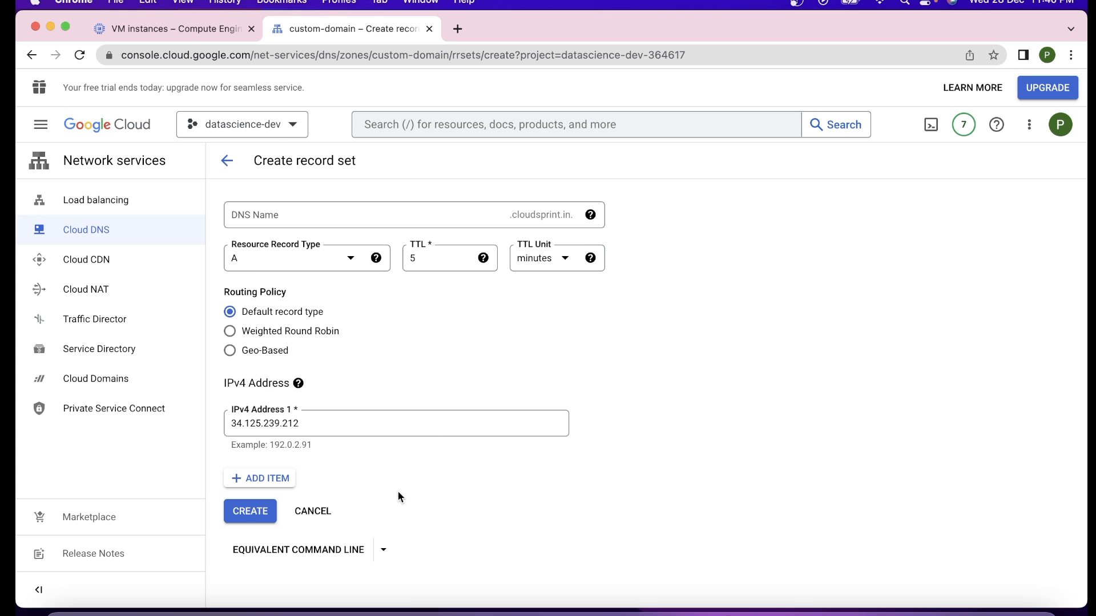
click(247, 517)
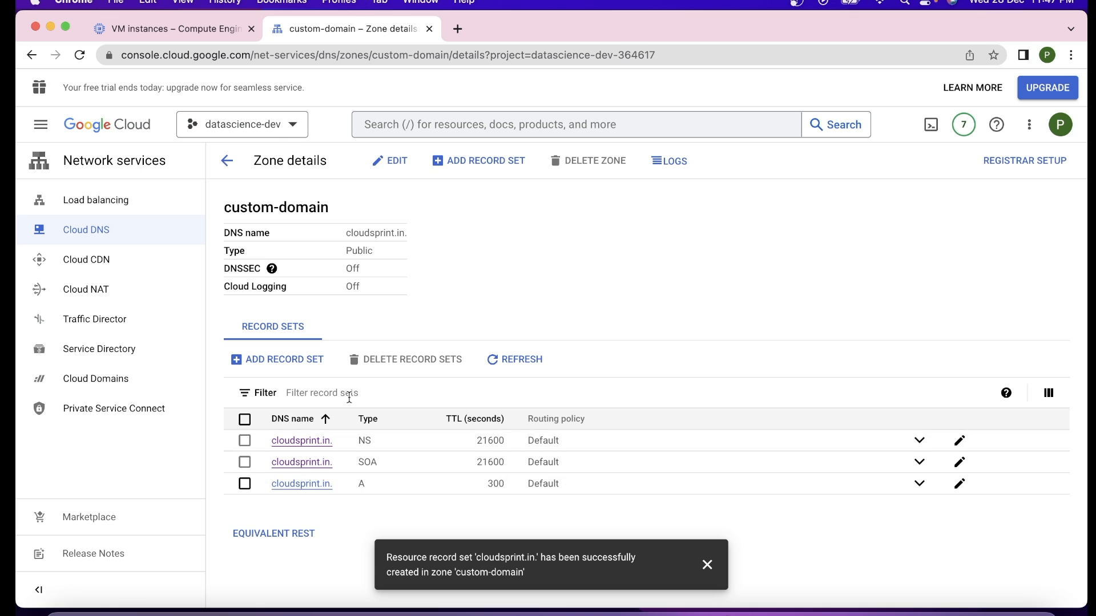
- Add a CNAME record set for www with canonical name cloudsprint.in. to the zone and dismiss the notification
click(297, 361)
click(308, 264)
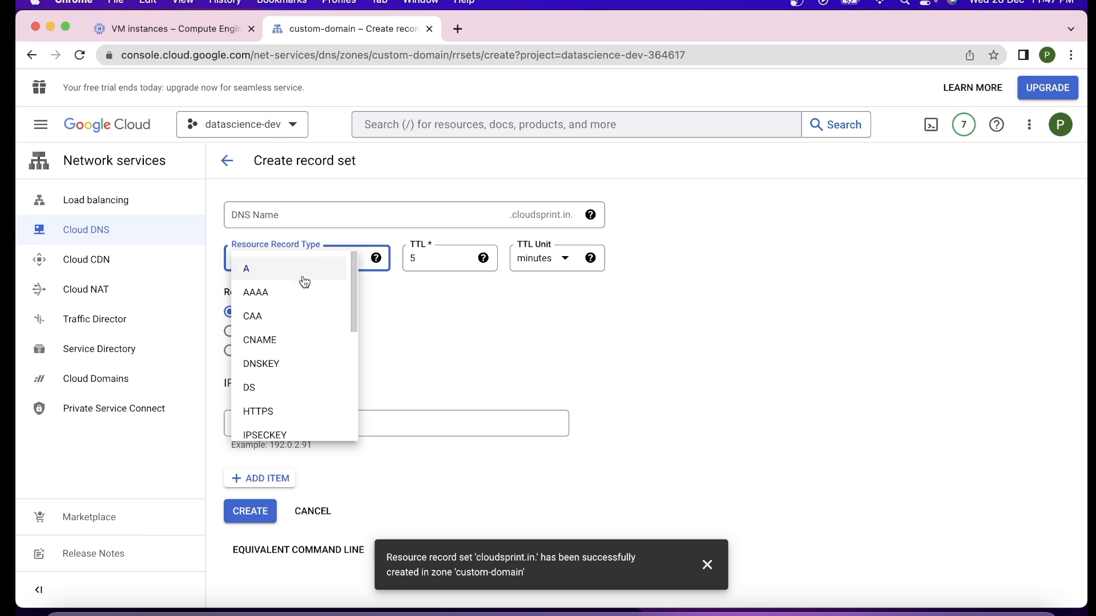
click(276, 340)
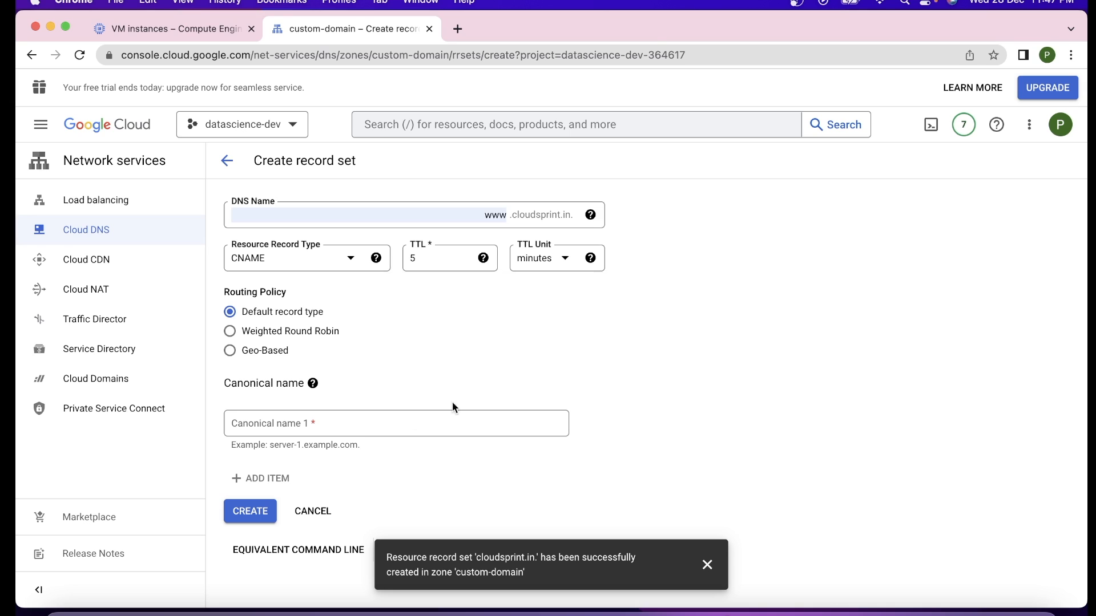
click(456, 427)
click(365, 457)
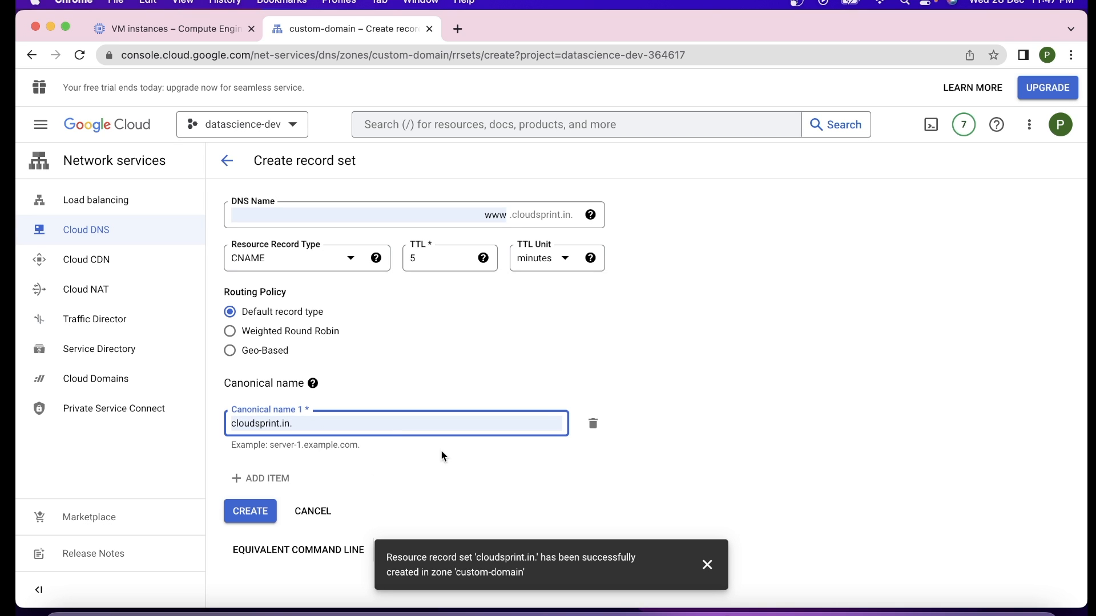
click(680, 380)
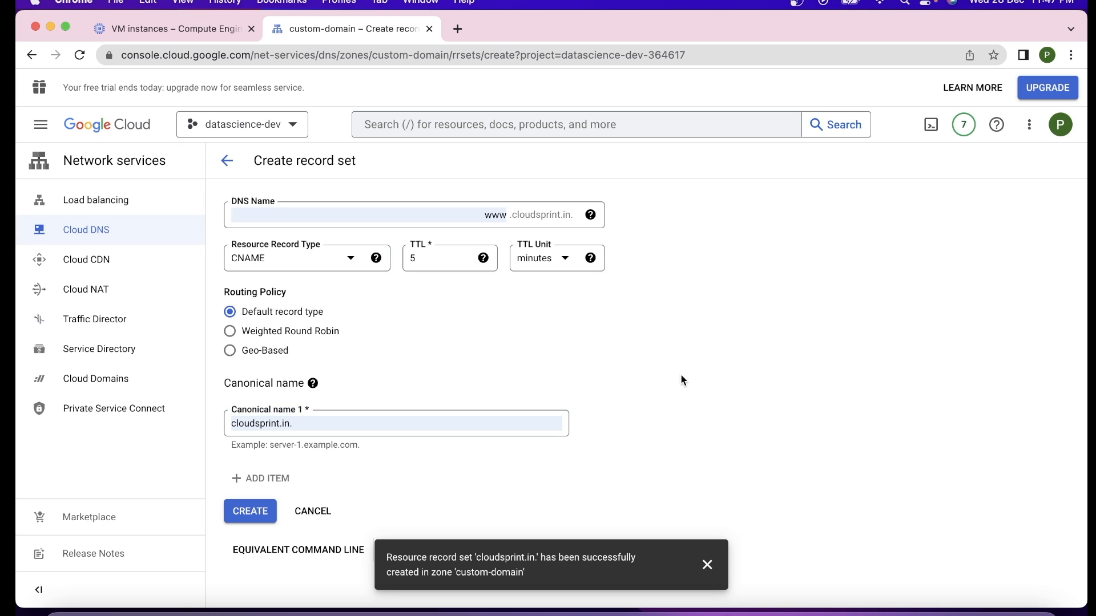
click(252, 516)
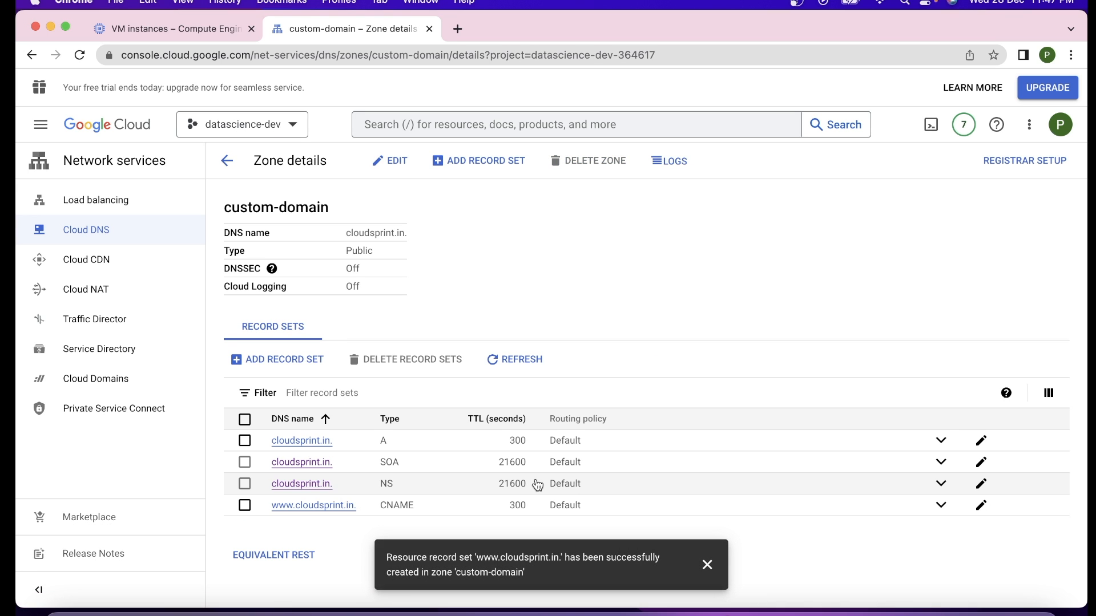
click(707, 565)
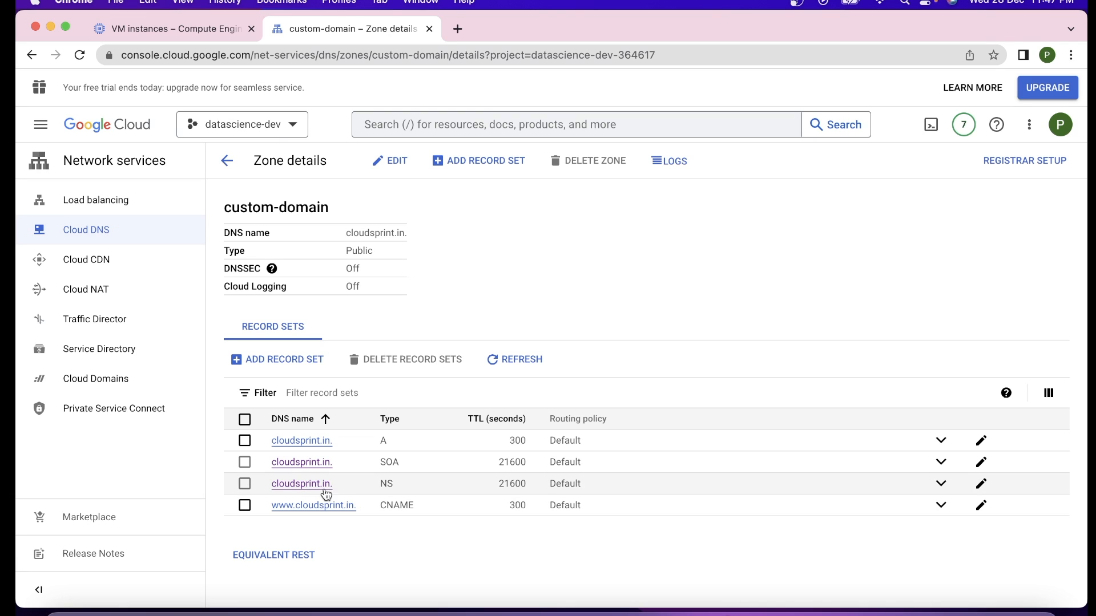
- Open the zone's NS record set and copy the first nameserver, ns-cloud-e1.googledomains.com
click(307, 484)
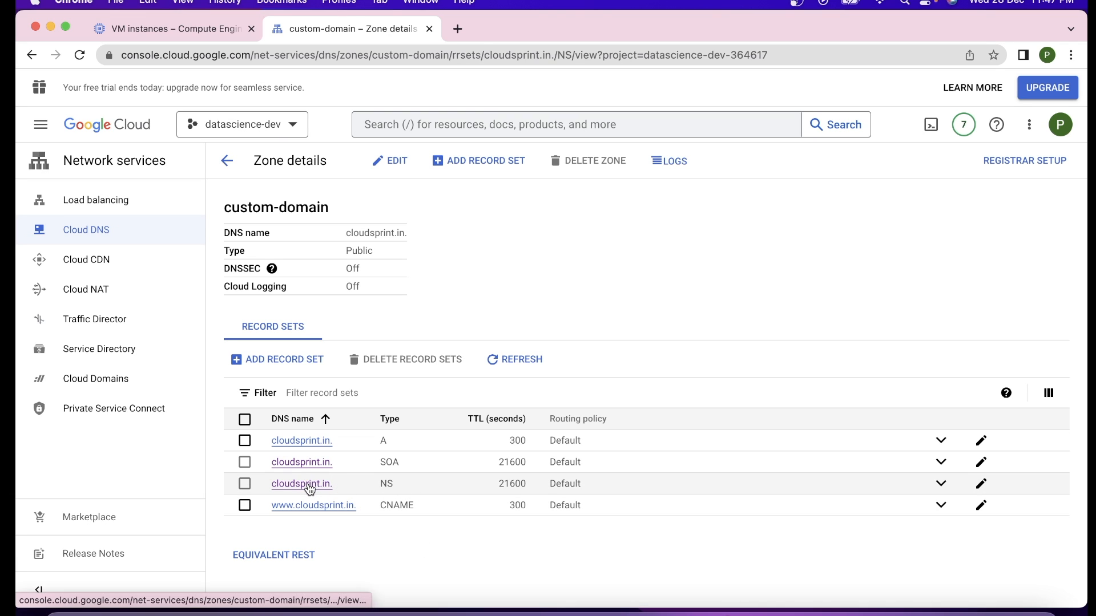
drag(236, 368, 383, 371)
key(super+c)
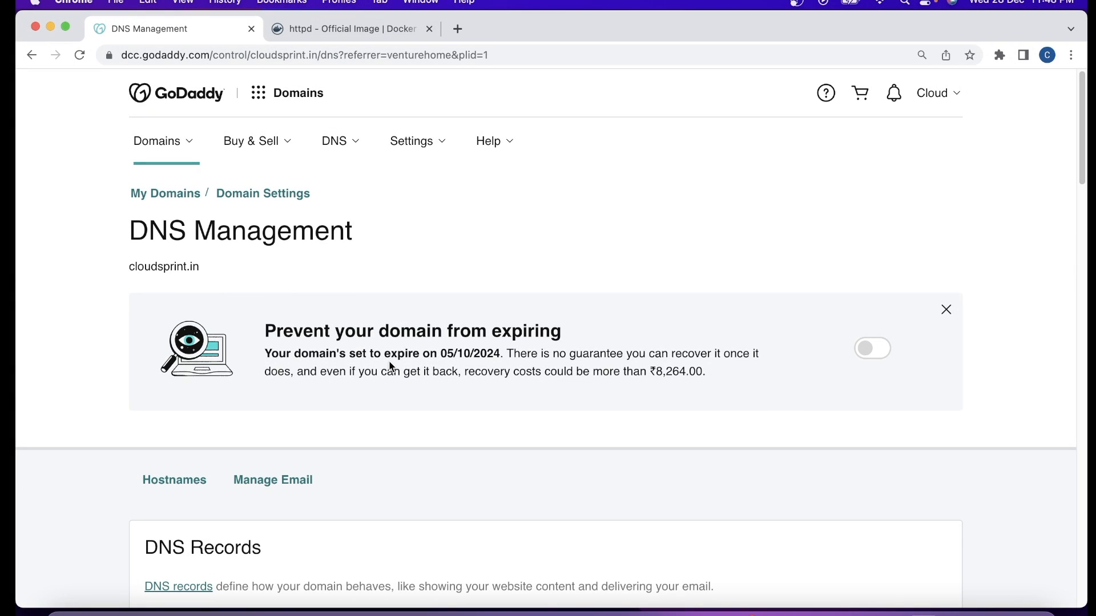
- Switch to GoDaddy's DNS Management for cloudsprint.in and start changing its nameservers with your own entries
scroll(431, 416, down, 7)
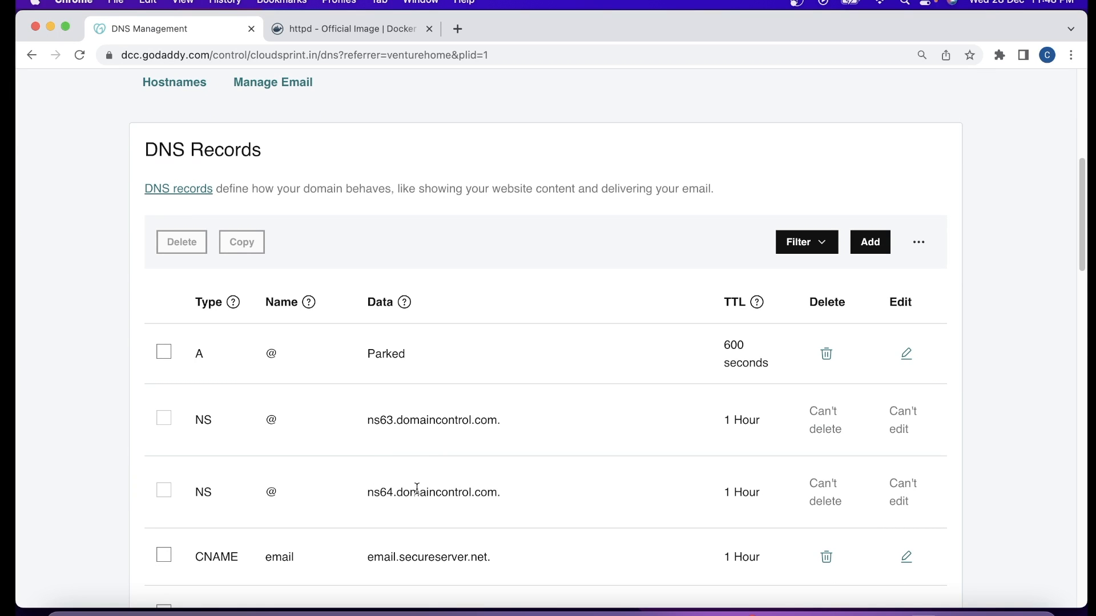
scroll(350, 360, down, 12)
click(342, 342)
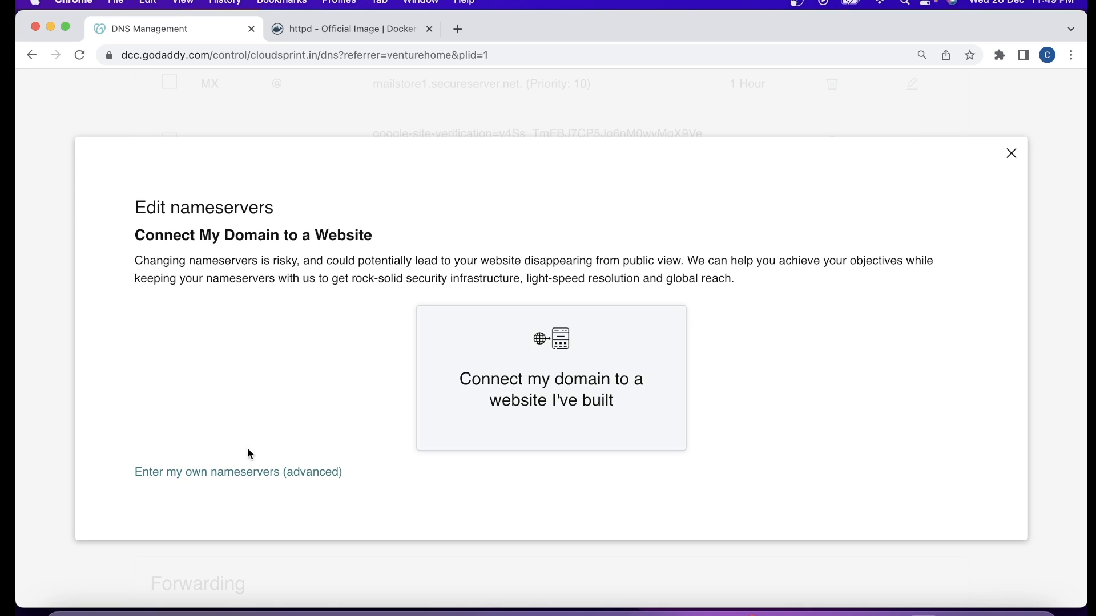
click(261, 477)
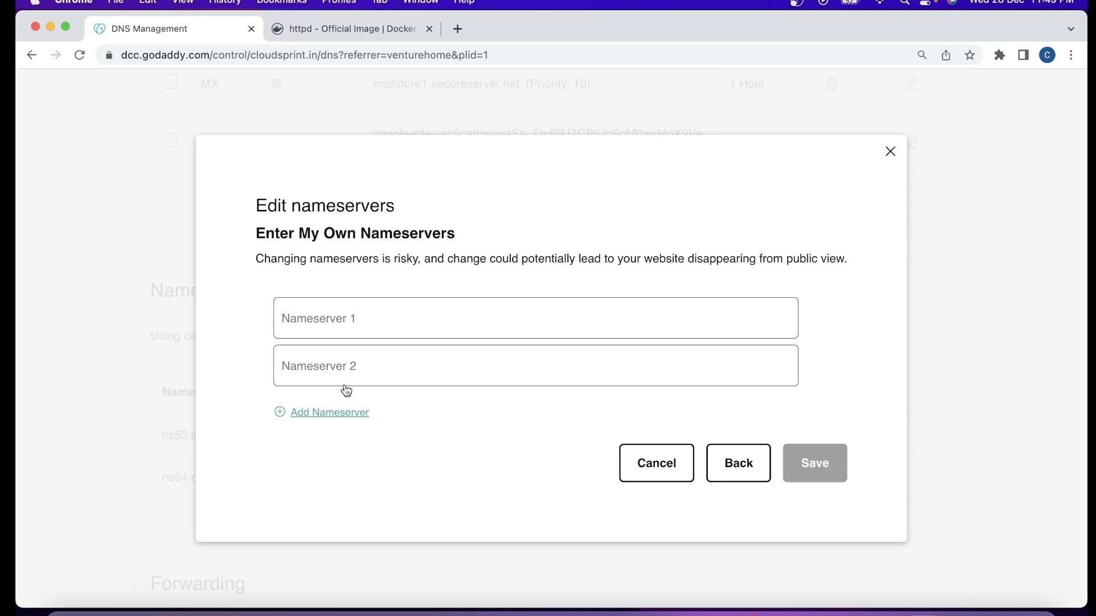
- Fill four custom nameserver entries with the copied ns-cloud-e1.googledomains.com. address, adding the extra entries needed
click(351, 321)
key(super+v)
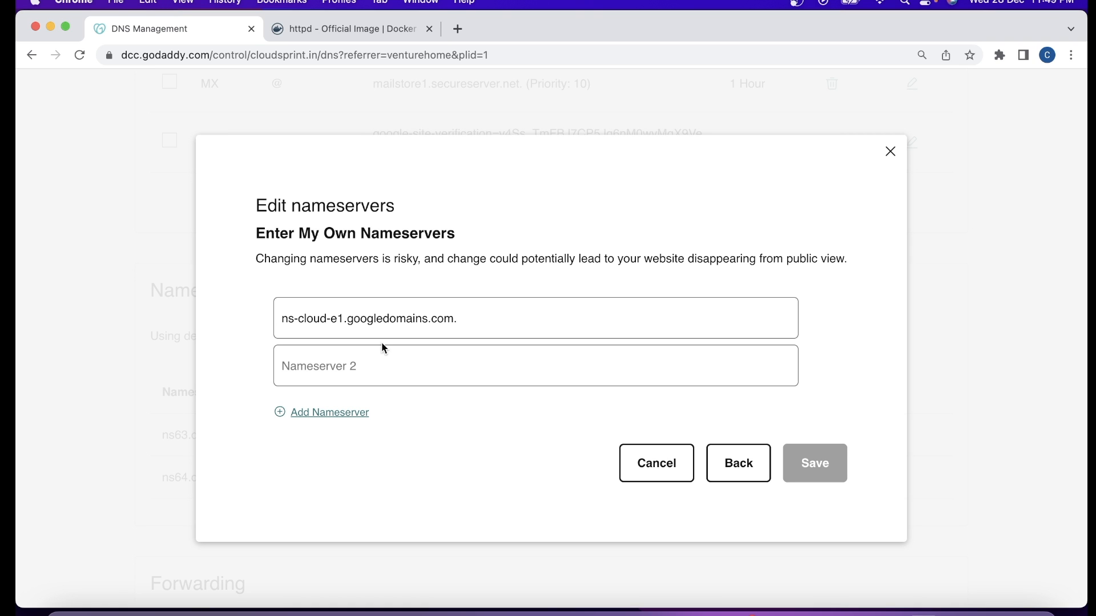
key(super+v)
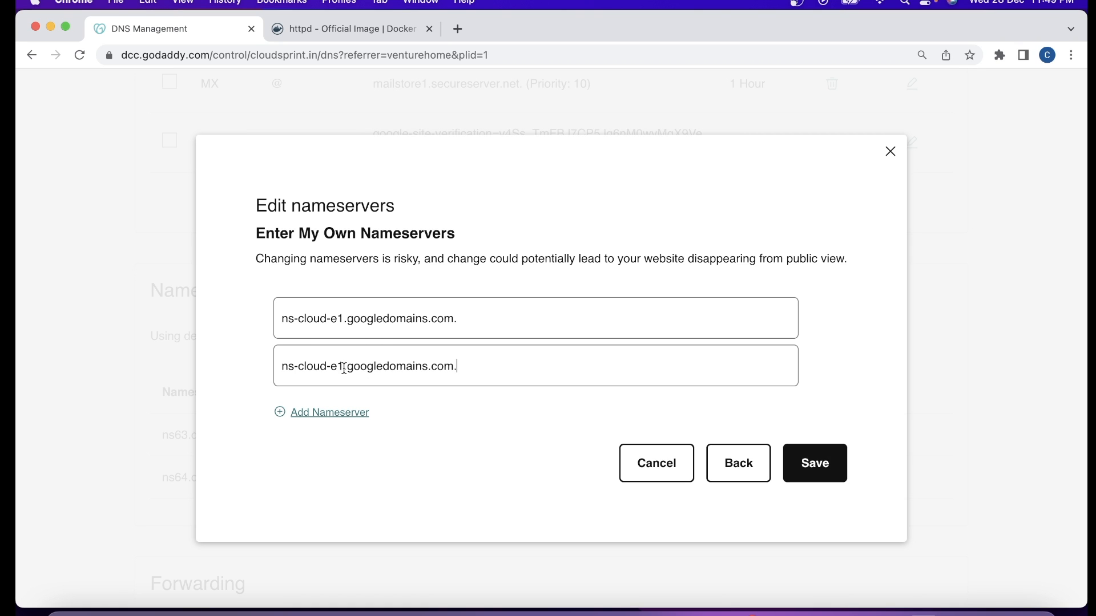
click(344, 412)
key(super+grave)
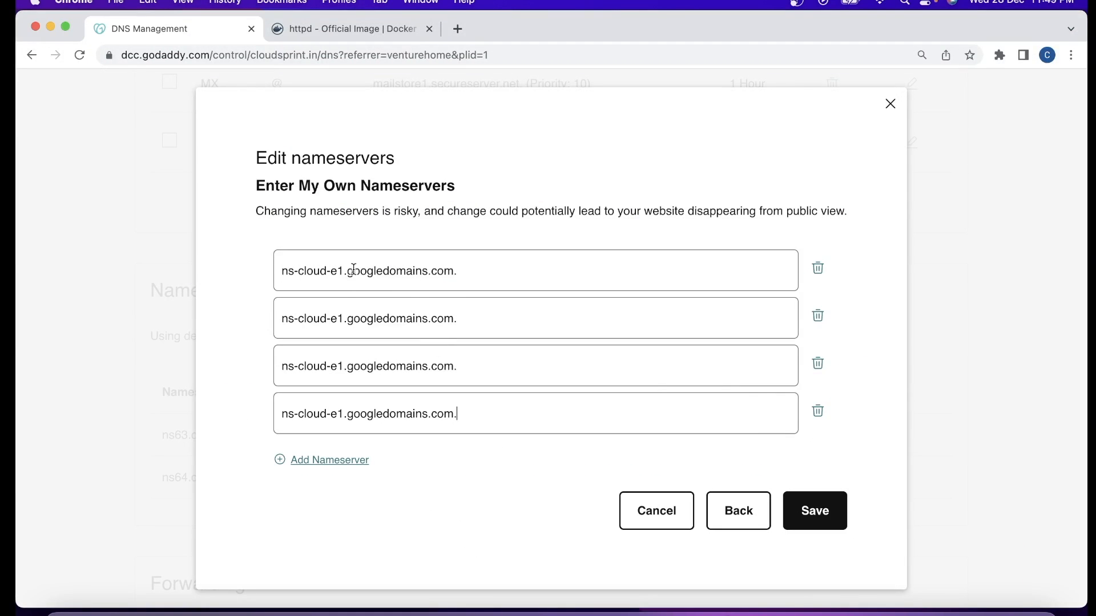
- Change the second, third and fourth nameserver entries to ns-cloud-e2, ns-cloud-e3 and ns-cloud-e4.googledomains.com
click(343, 310)
key(BackSpace)
text(2)
click(344, 365)
key(BackSpace)
text(3)
click(345, 413)
key(BackSpace)
text(34)
key(BackSpace)
- Save the custom nameservers and consent to the nameserver update for cloudsprint.in
click(813, 514)
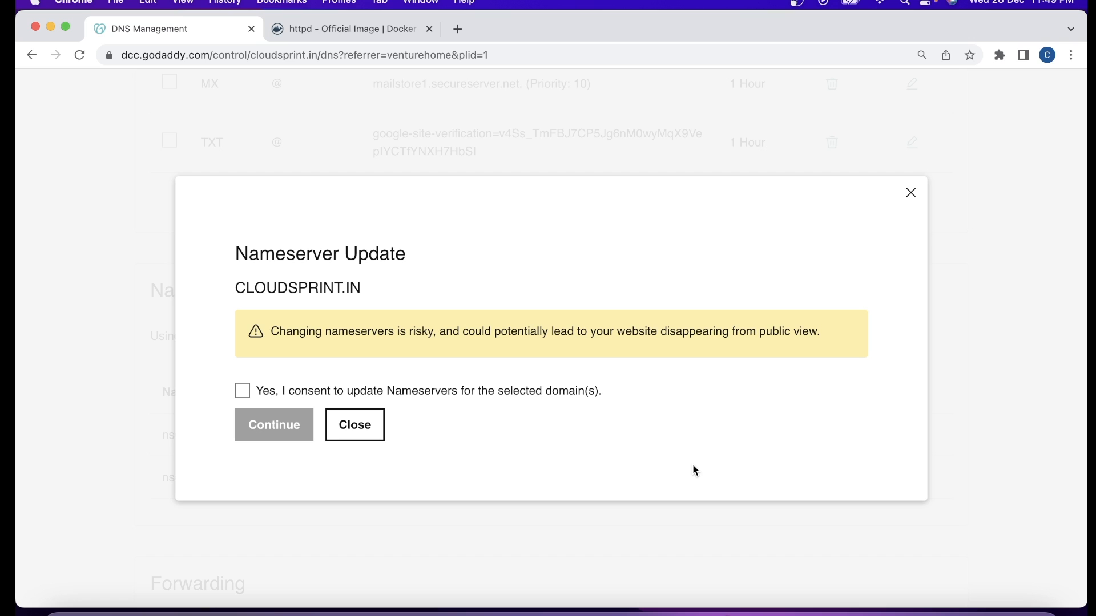
click(245, 389)
click(270, 430)
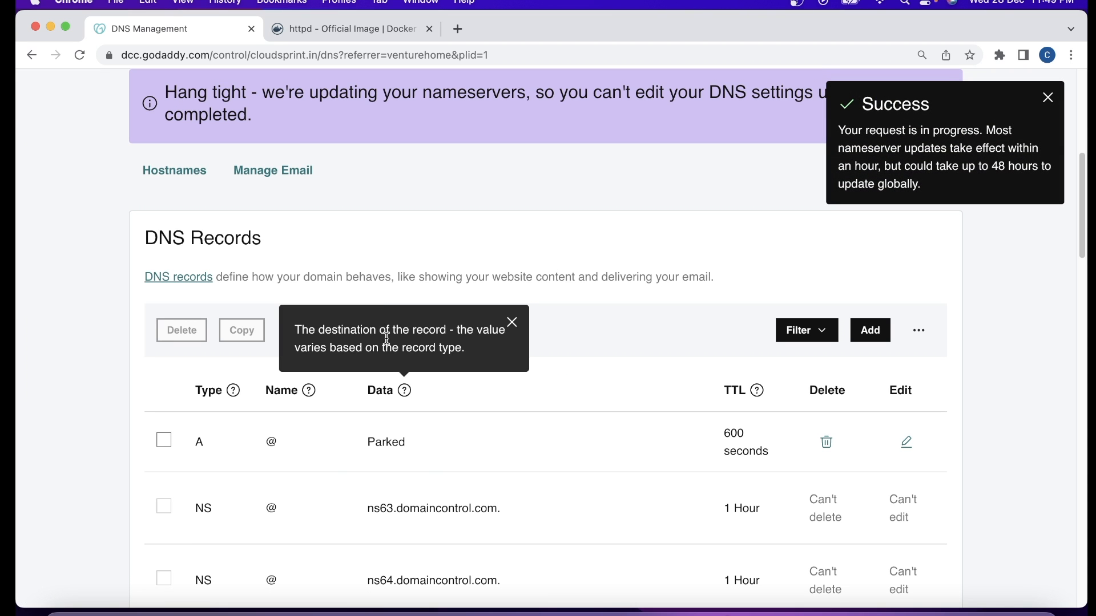
- Check the updated nameserver list for cloudsprint.in on GoDaddy's DNS Management page
scroll(430, 441, down, 7)
scroll(429, 453, down, 10)
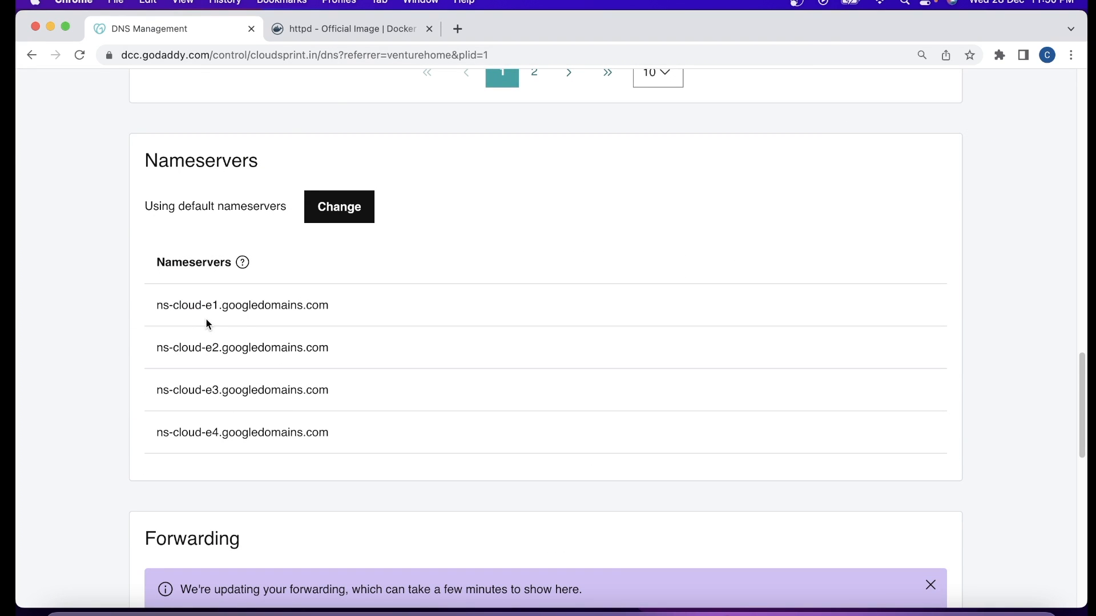
drag(265, 305, 281, 348)
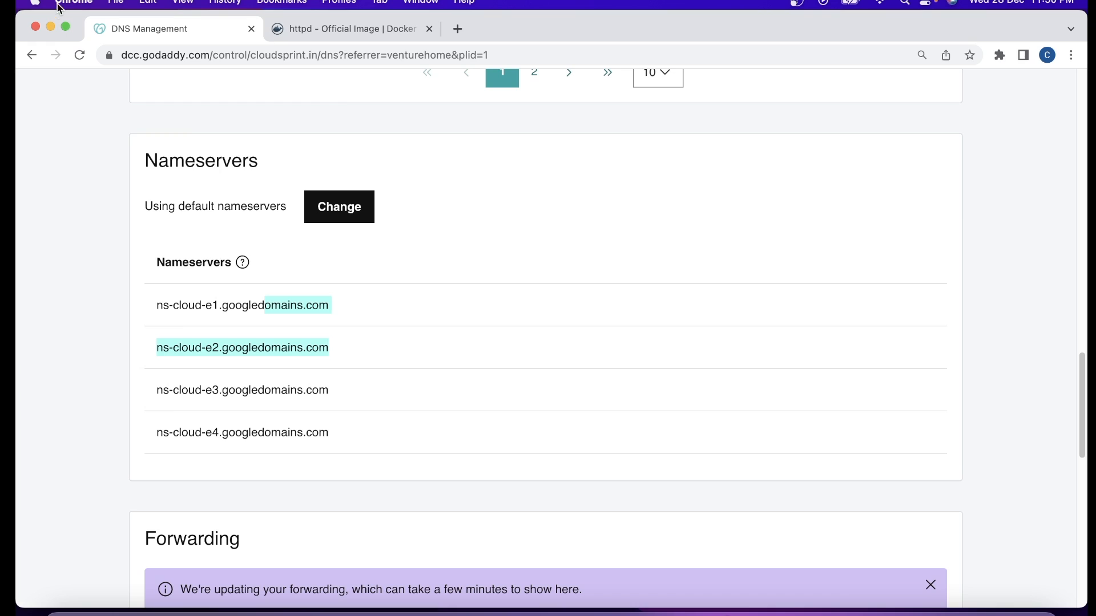
- Switch back to Google Cloud and compare the address in the zone's A record with instance-1's external IP
click(50, 26)
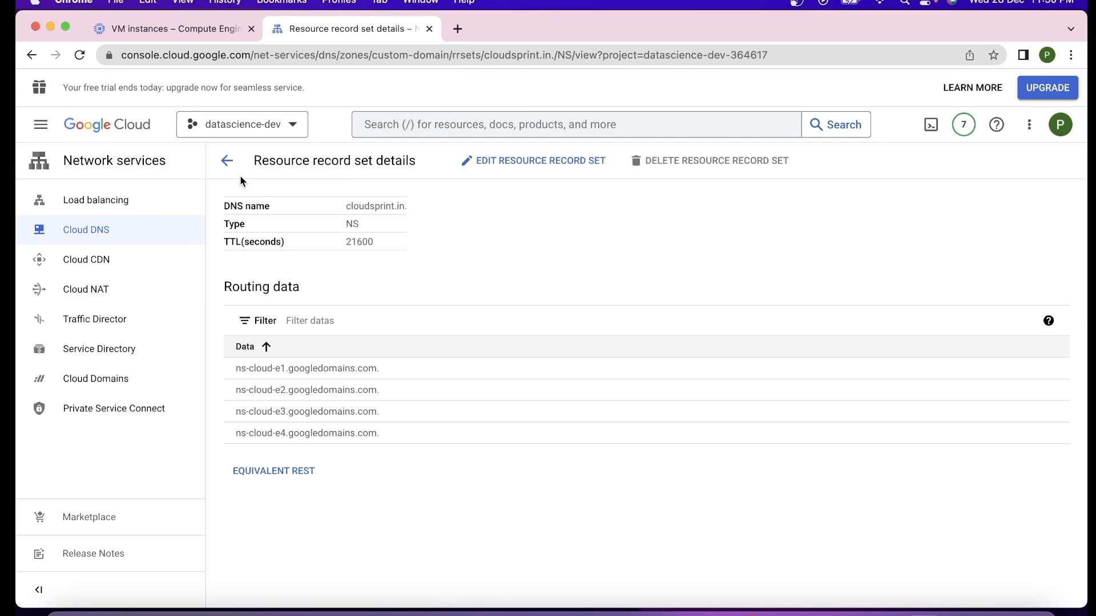
click(228, 162)
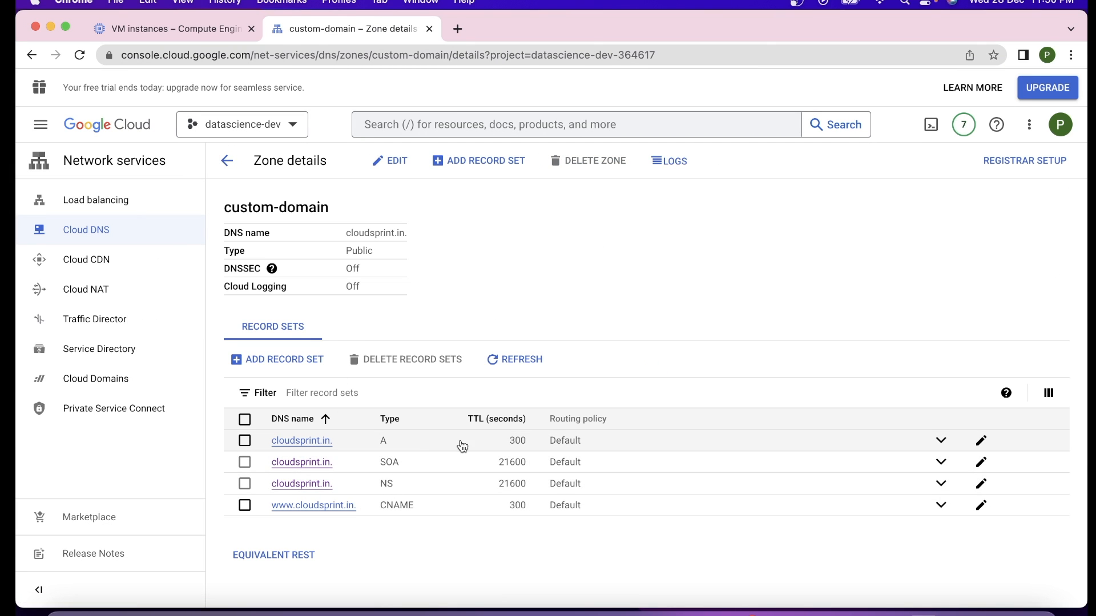
click(318, 440)
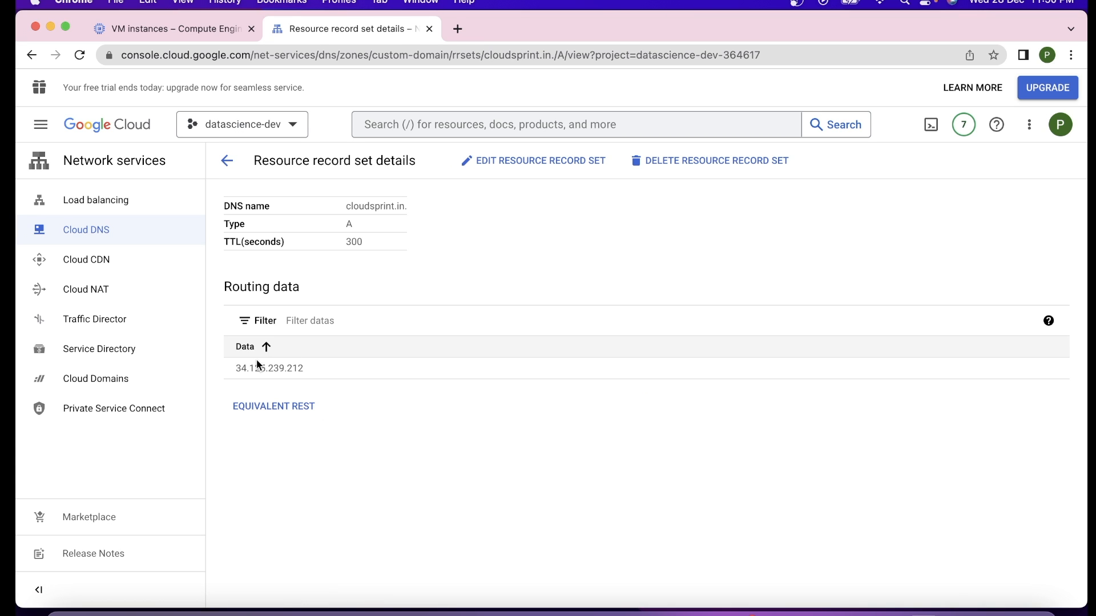
drag(236, 368, 316, 368)
click(172, 30)
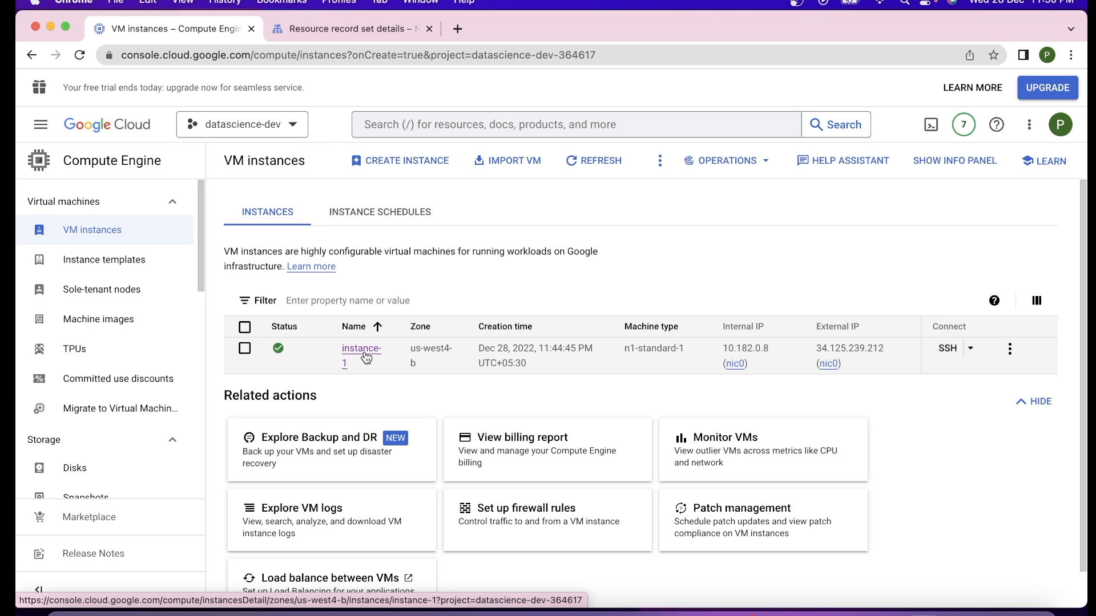
- Test the custom domain by loading cloudsprint.in in a new browser tab
click(457, 29)
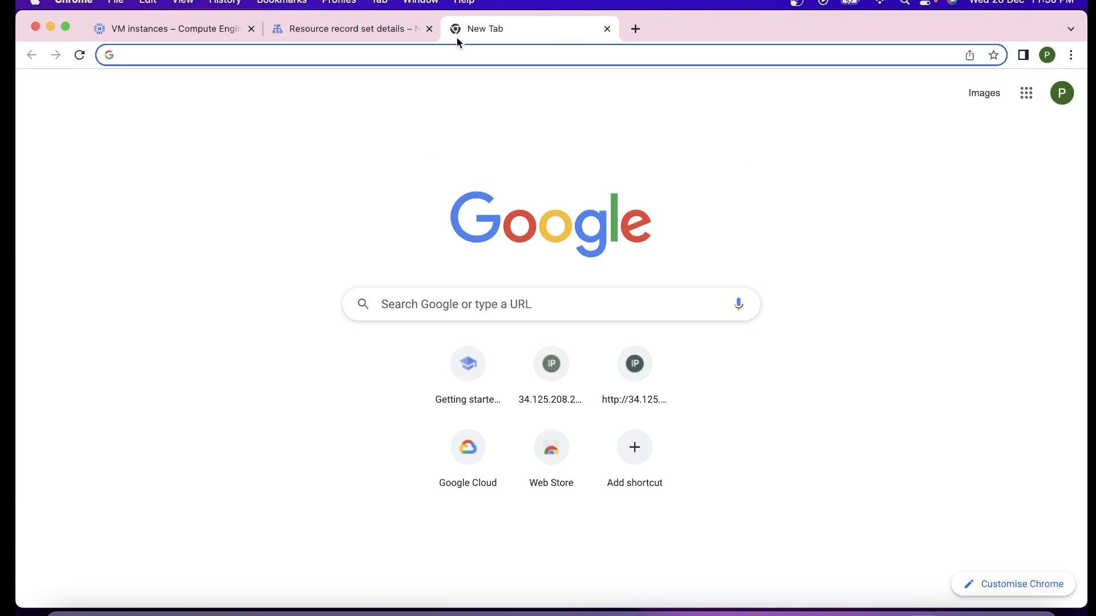
text(cloud)
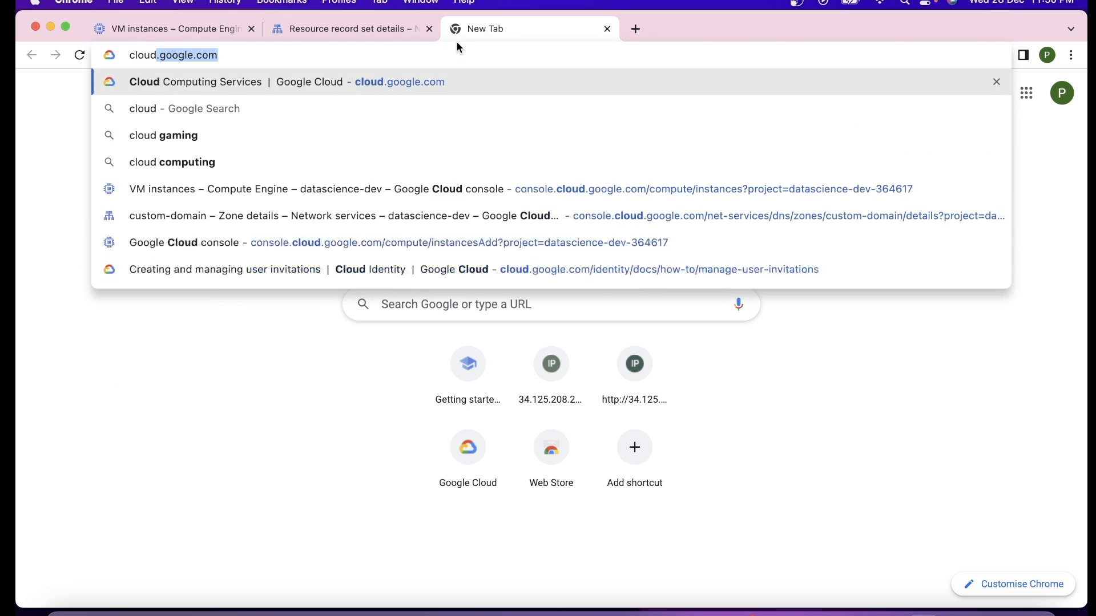
text(sprint.in)
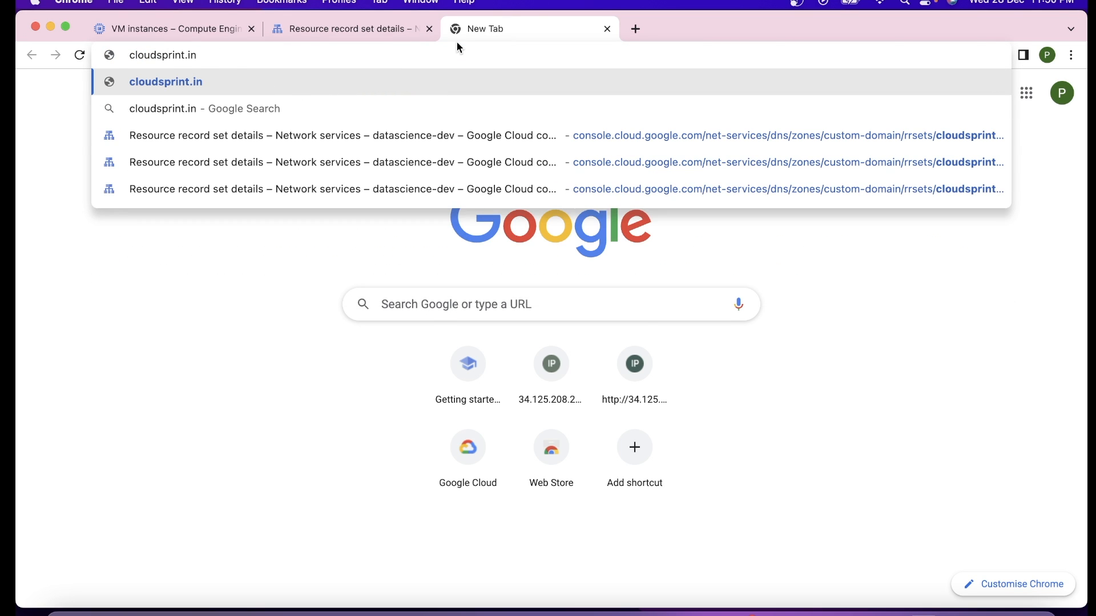
key(Return)
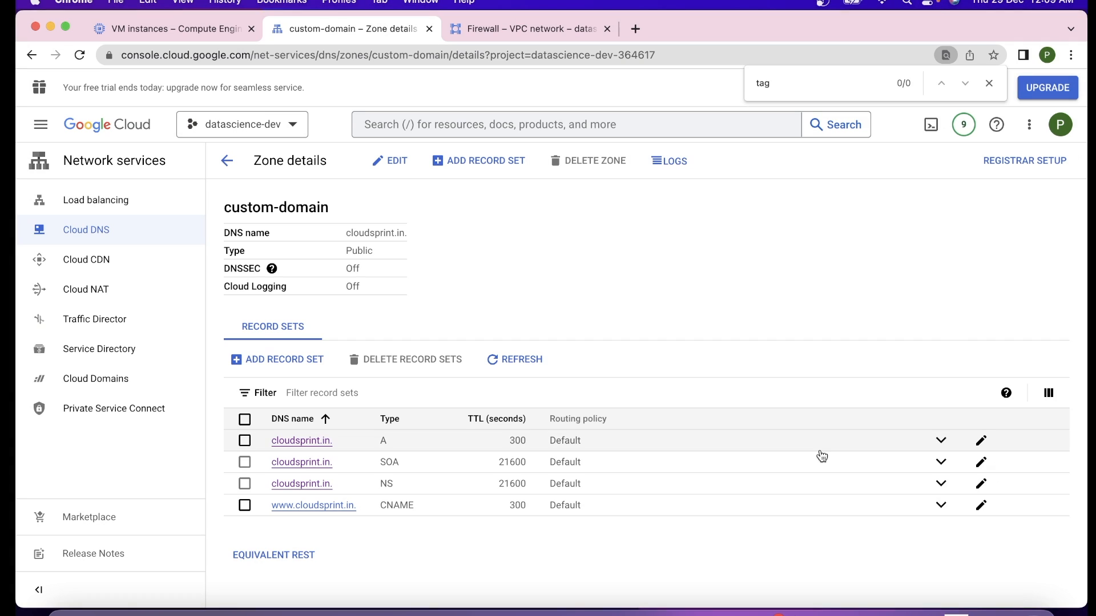
- Switch to Terminal and ping cloudsprint.in to see which IP address the domain resolves to
click(862, 611)
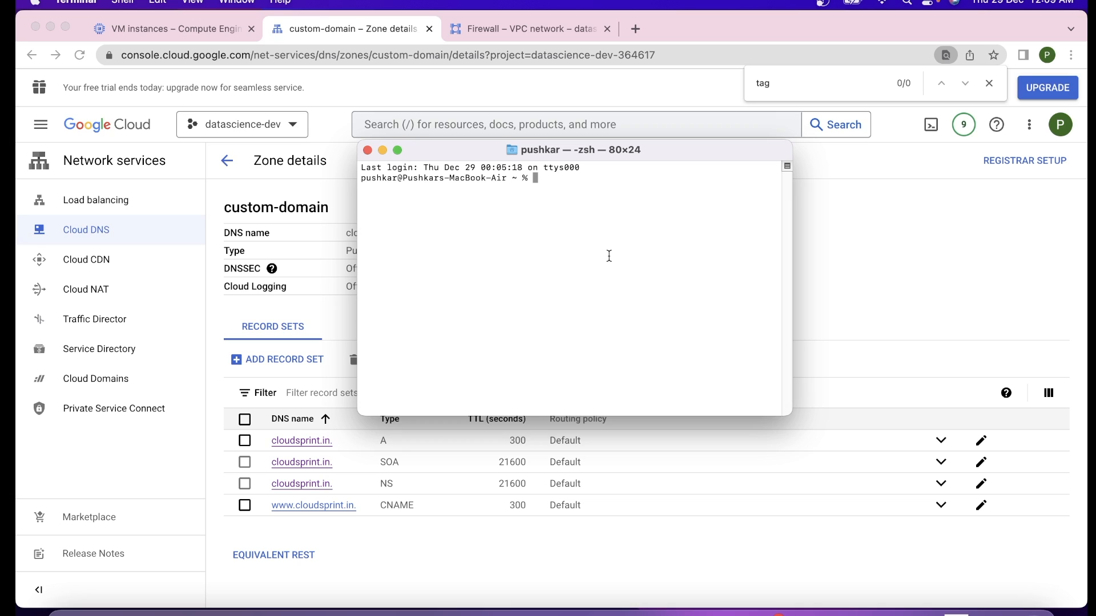
text(ping cloudsprint.in)
key(Return)
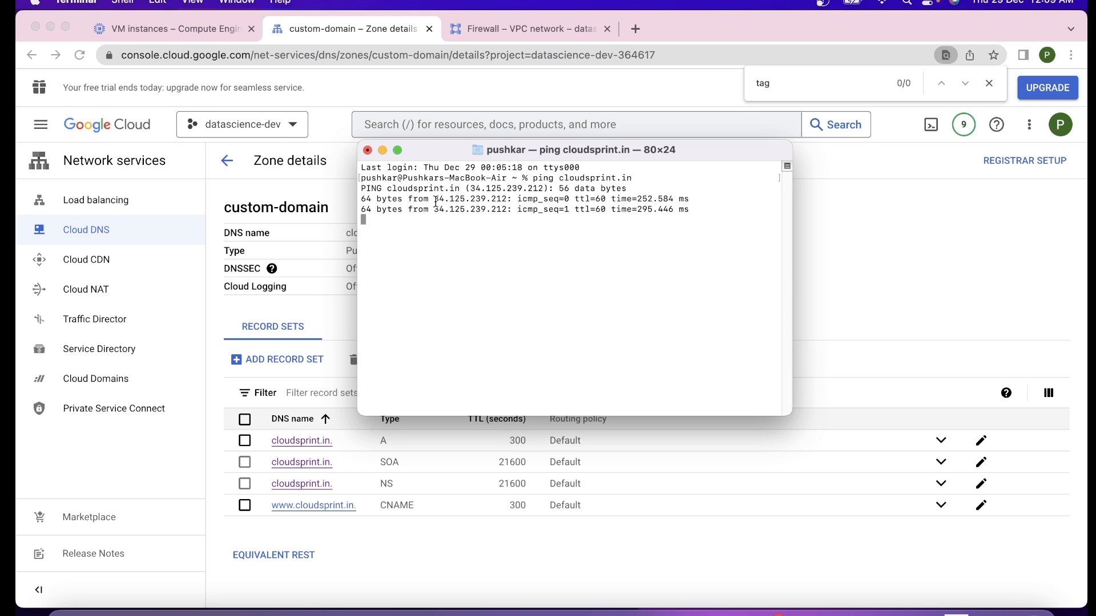
drag(437, 201, 503, 201)
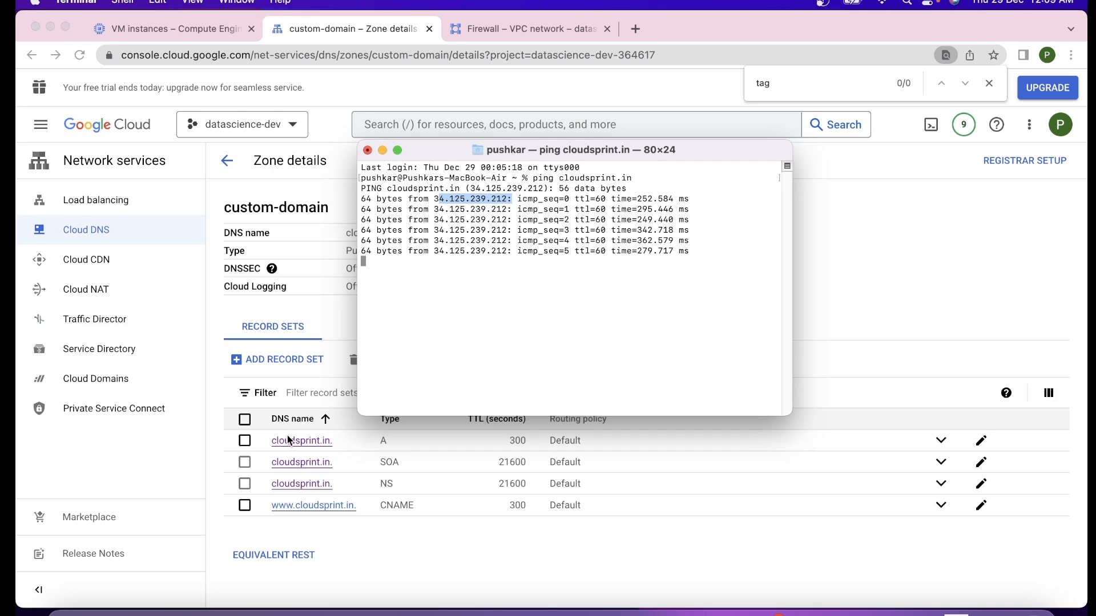
- Compare the address in the cloudsprint.in A record with the ping replies in Terminal, returning to the custom-domain zone details
click(318, 441)
click(314, 441)
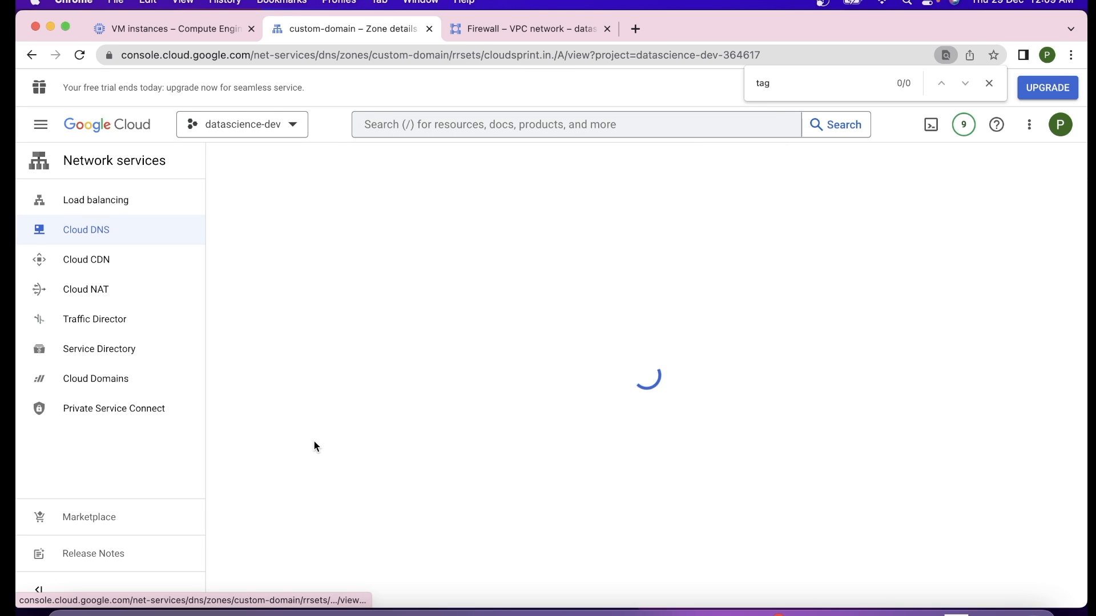
drag(246, 369, 361, 381)
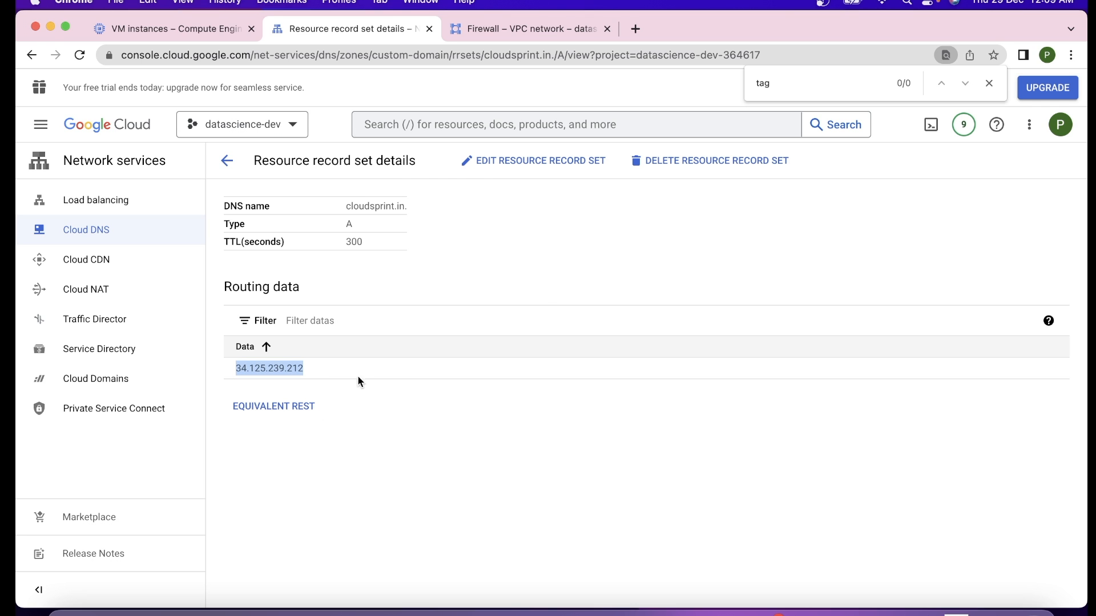
key(super+Tab)
click(492, 298)
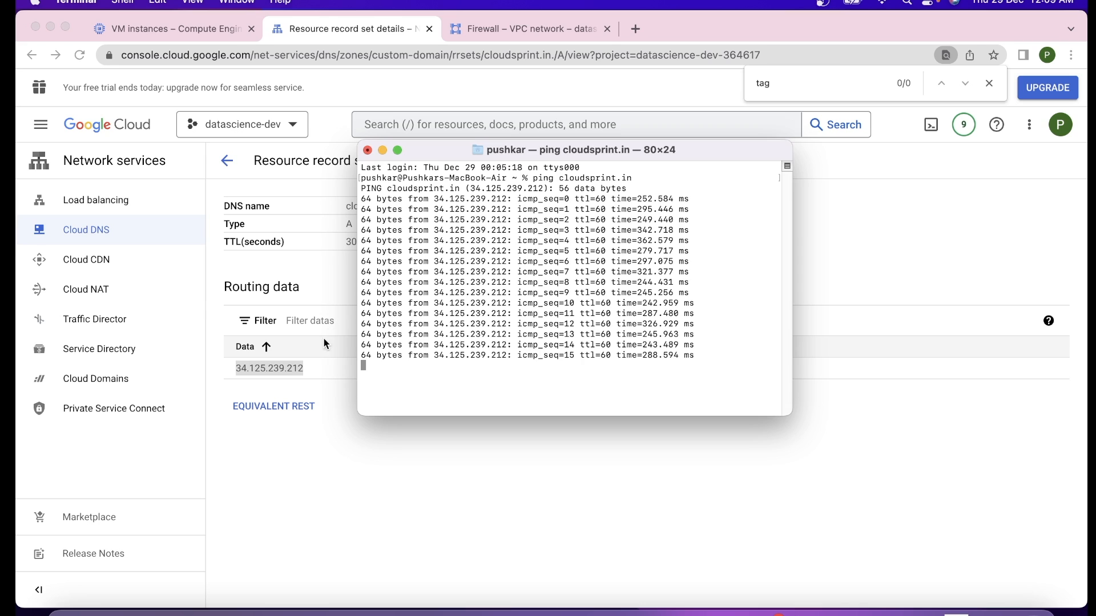
click(291, 376)
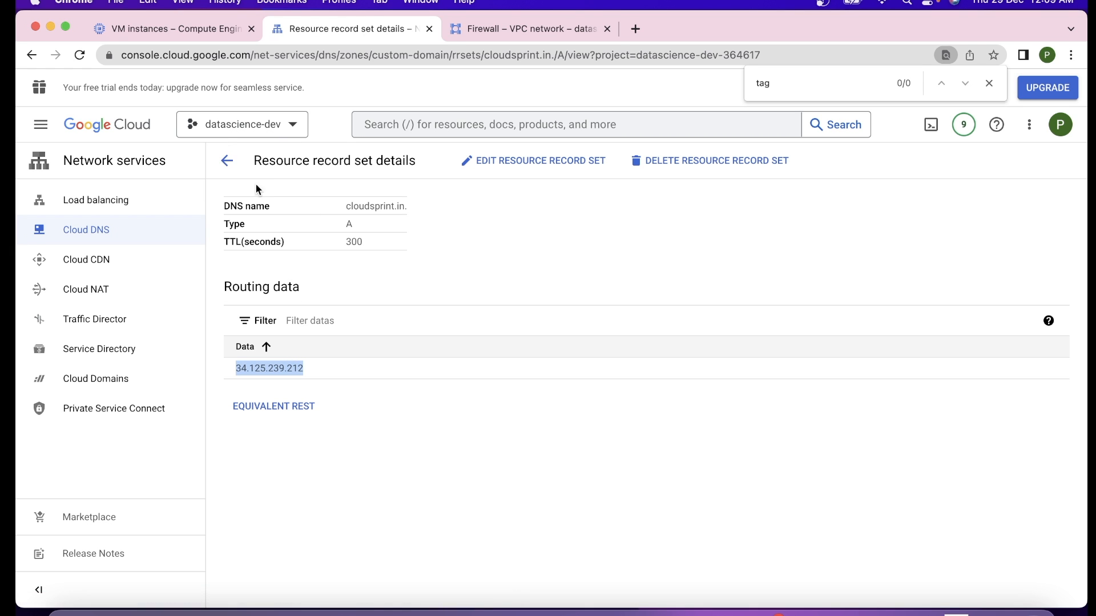
click(229, 170)
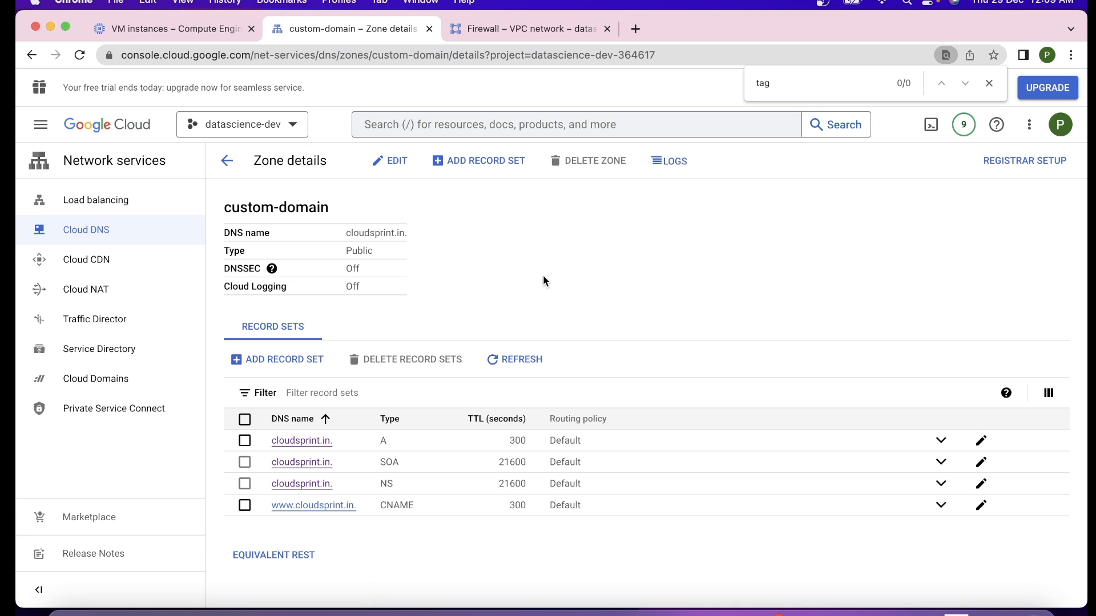
- Load cloudsprint.in in a new browser tab to retest the domain, and close that tab
click(636, 27)
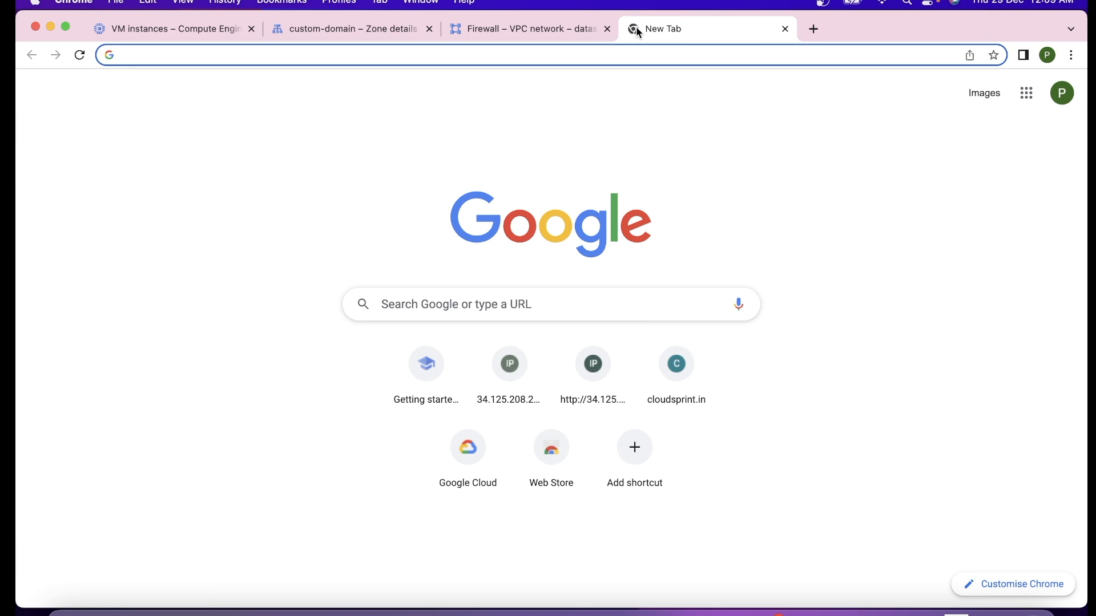
text(cloudsp)
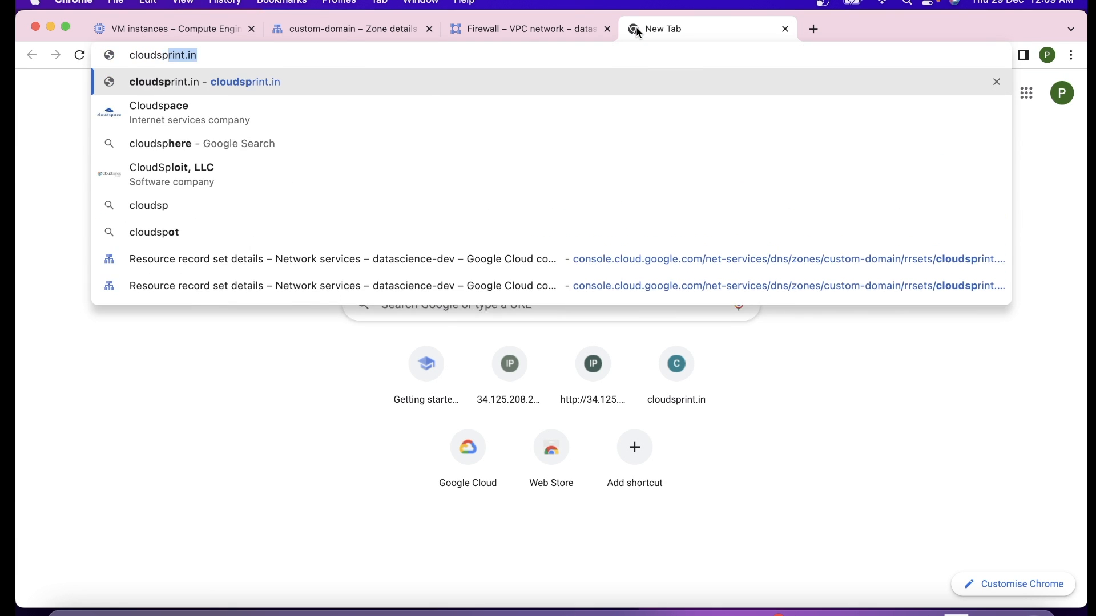
key(Return)
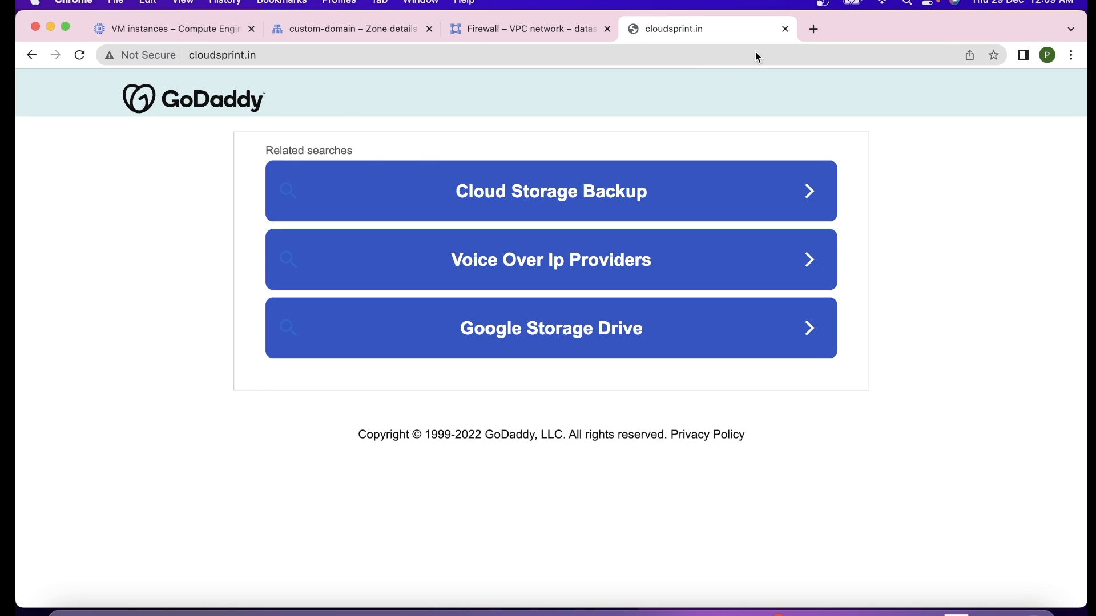
click(784, 28)
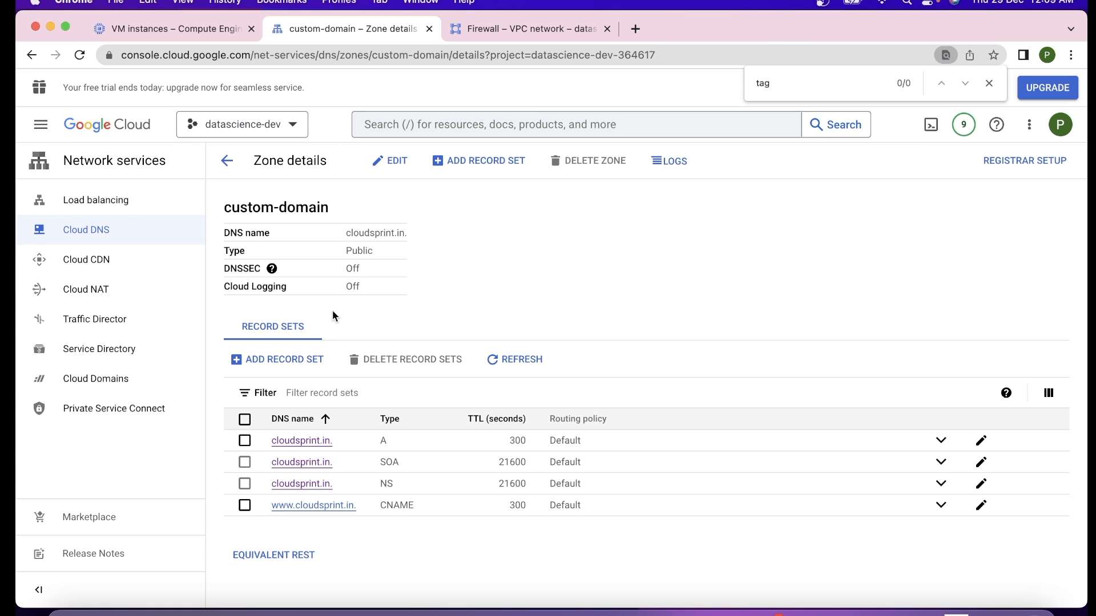
- Load cloudsprint.in in a new incognito window
key(super+shift+n)
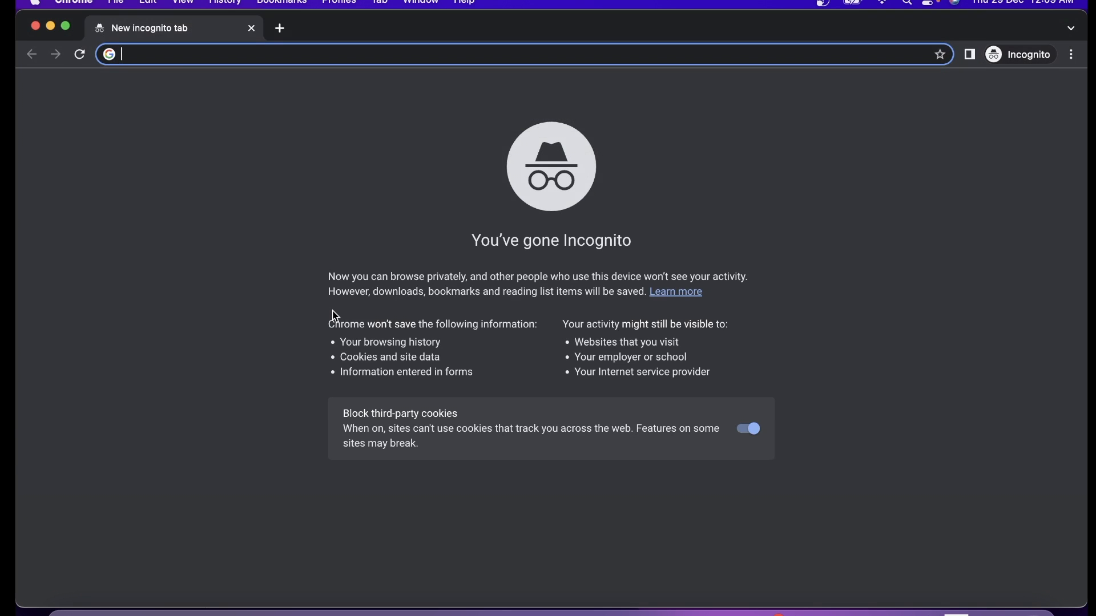
text(cloudsprint.in)
key(Return)
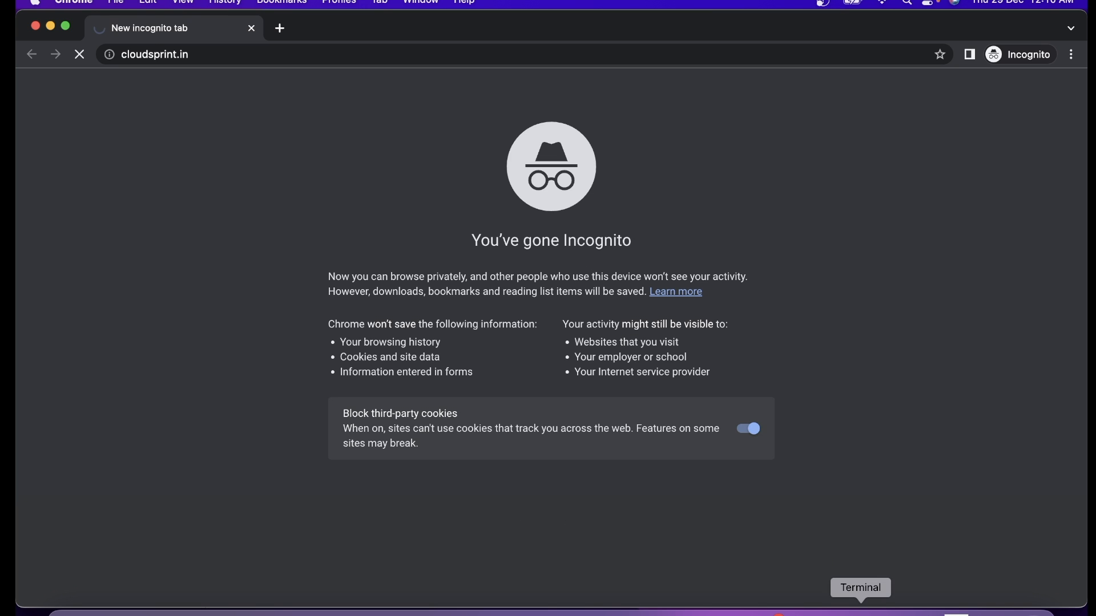
- Review the ping replies in Terminal, and close its window, terminating the running ping process
click(841, 597)
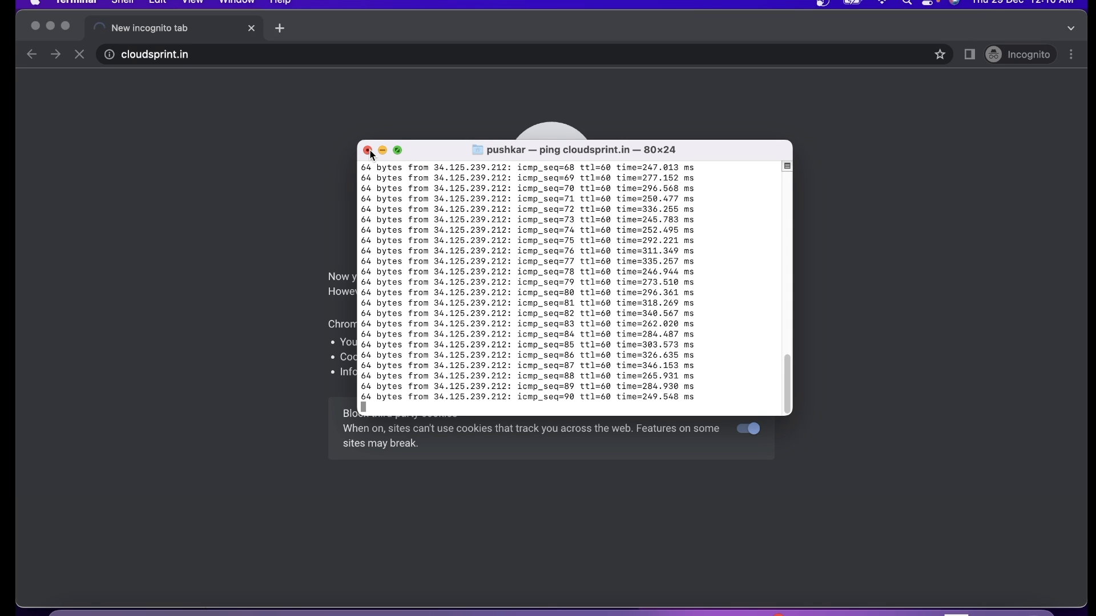
drag(440, 220, 468, 224)
triple_click(467, 223)
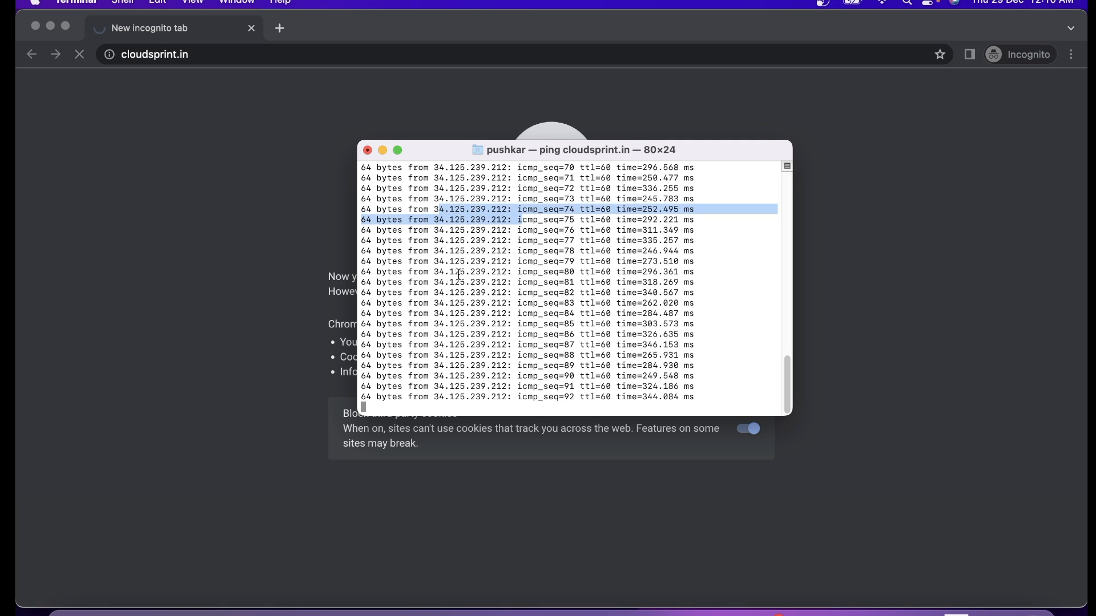
click(369, 151)
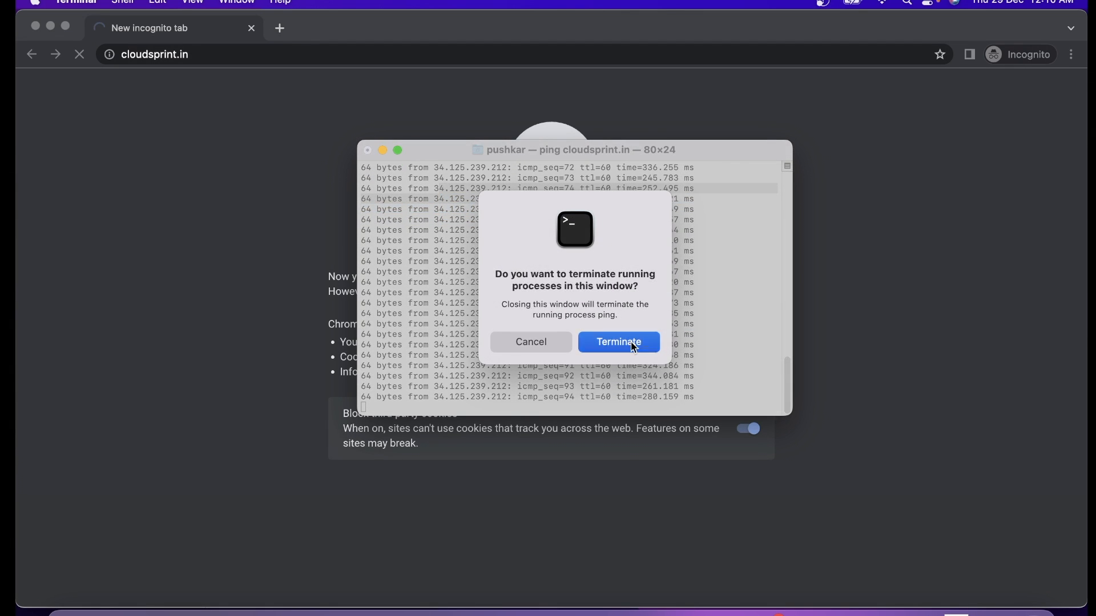
click(630, 342)
- Switch back to the Google Cloud window and examine the default-allow-http firewall rule's source range, port and applicable instances
click(146, 615)
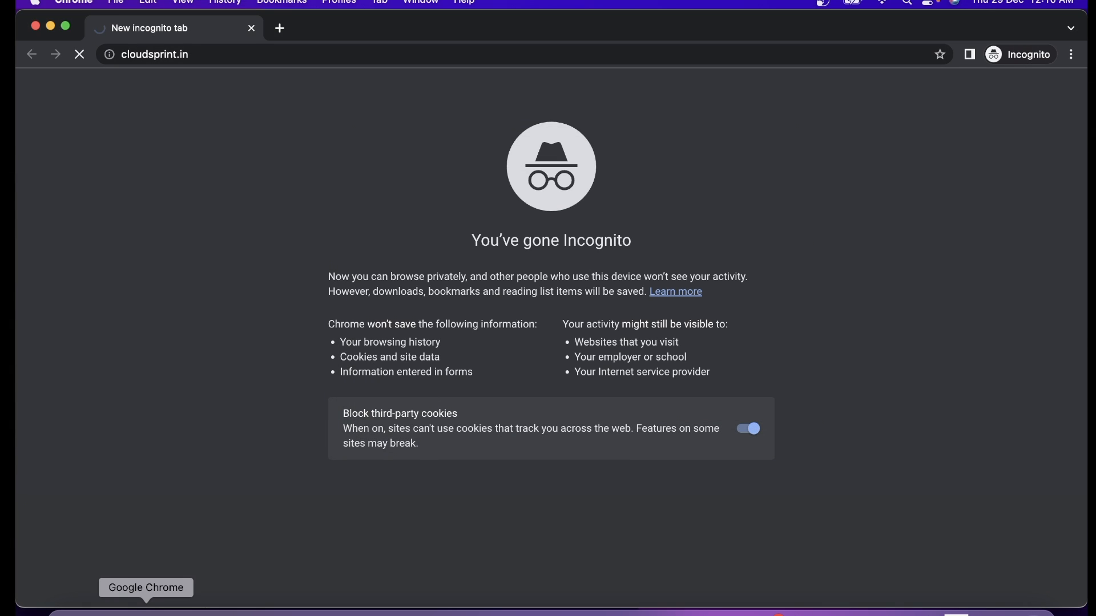
right_click(146, 615)
click(199, 371)
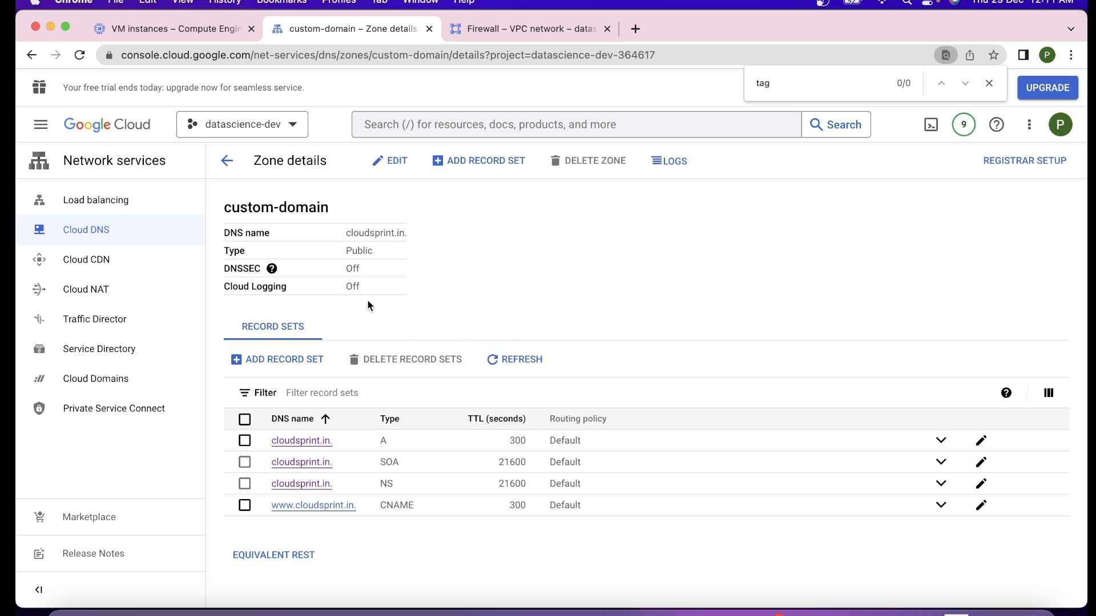
click(195, 30)
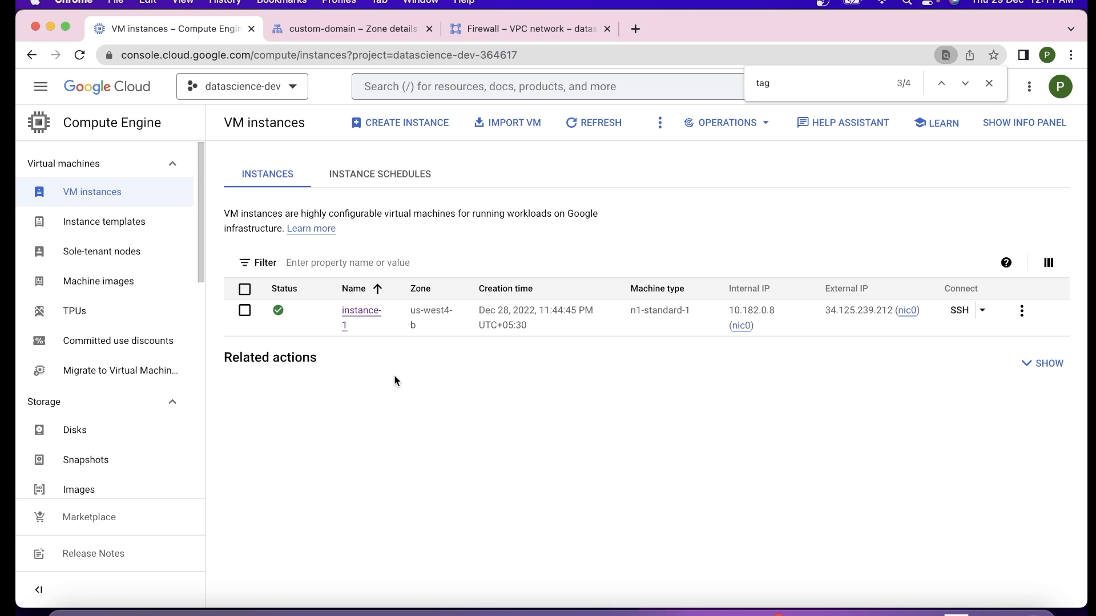
click(484, 30)
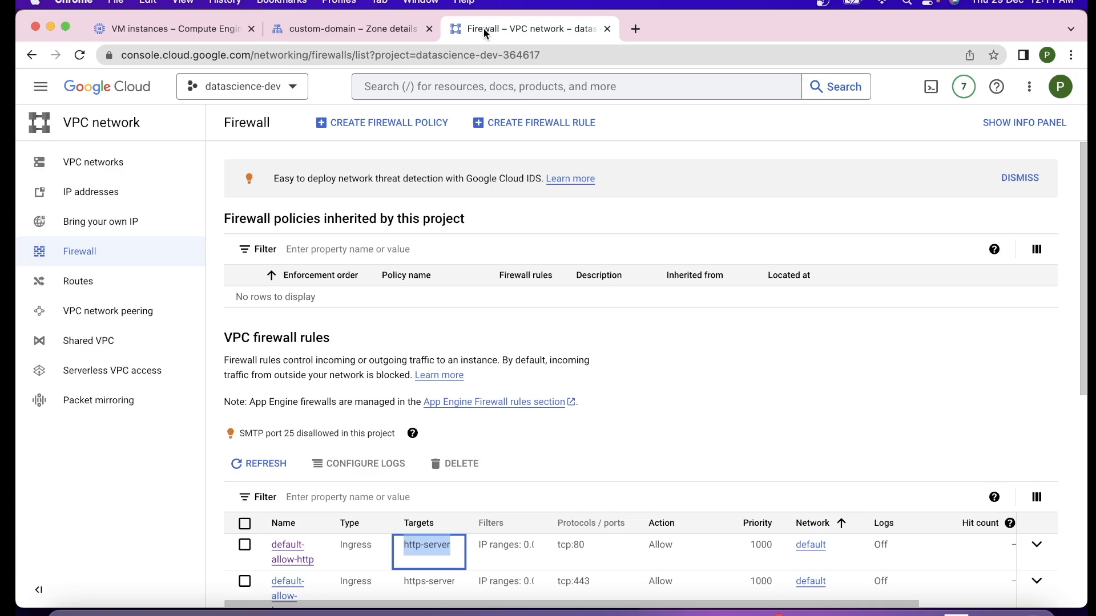
scroll(350, 261, down, 5)
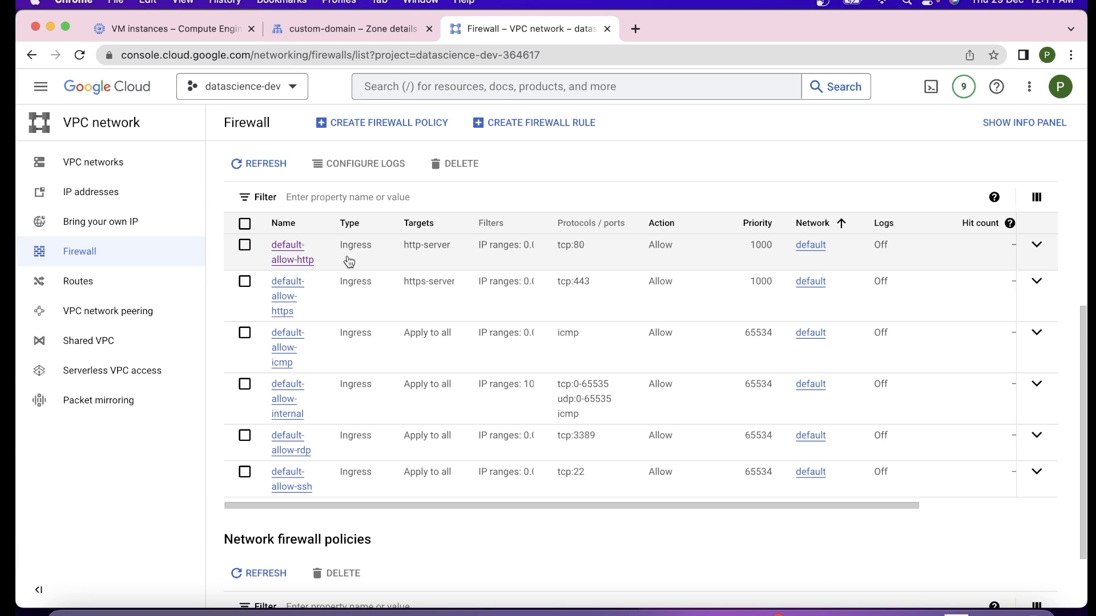
click(292, 261)
scroll(439, 414, down, 4)
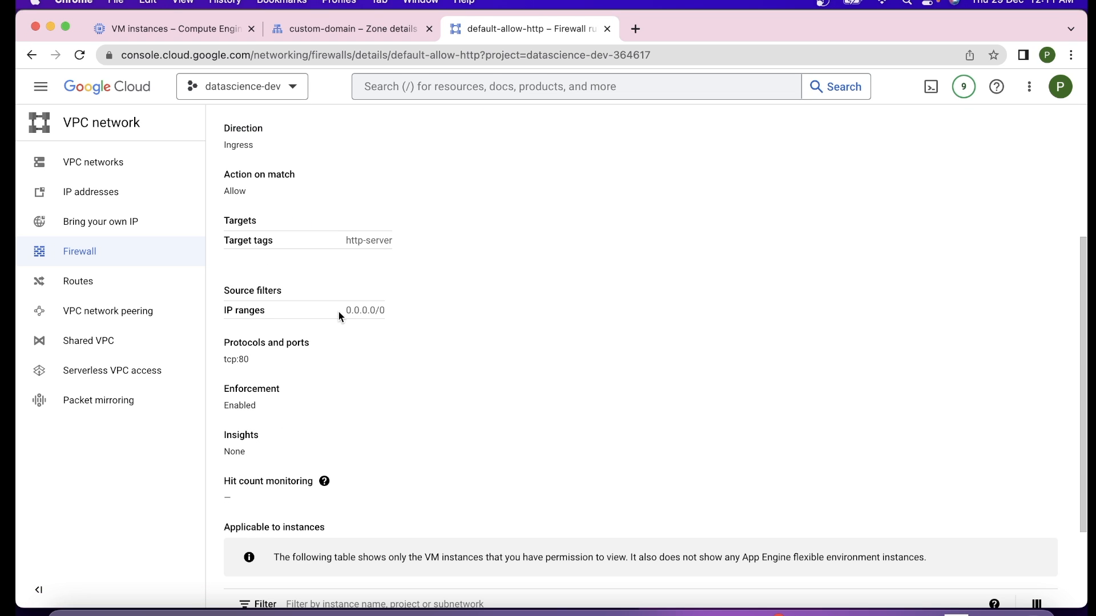
drag(342, 311, 389, 311)
drag(223, 360, 257, 361)
scroll(344, 441, down, 3)
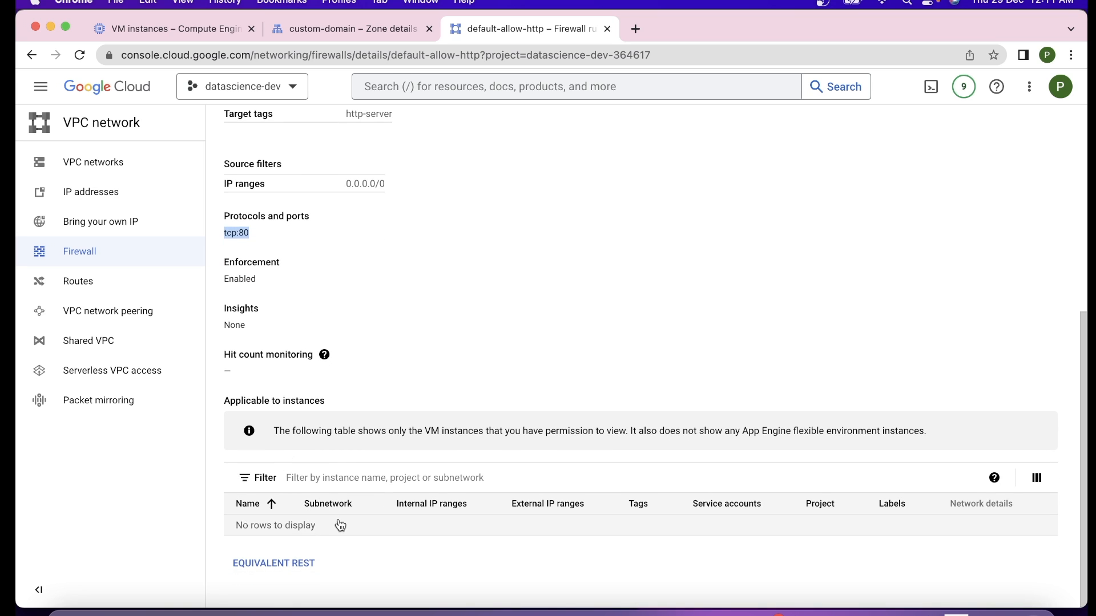
click(323, 355)
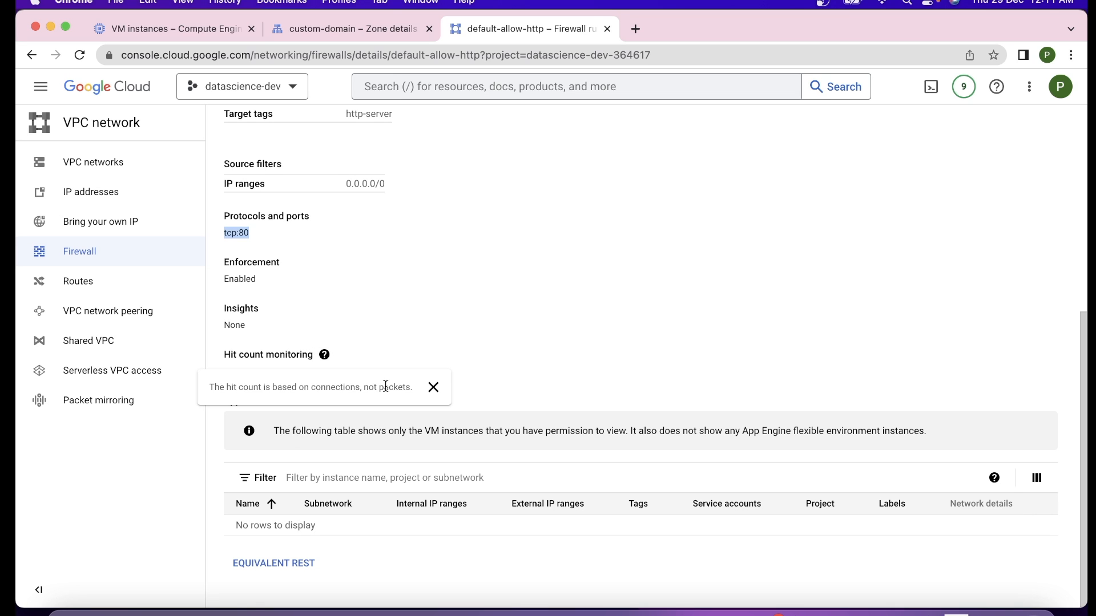
click(499, 312)
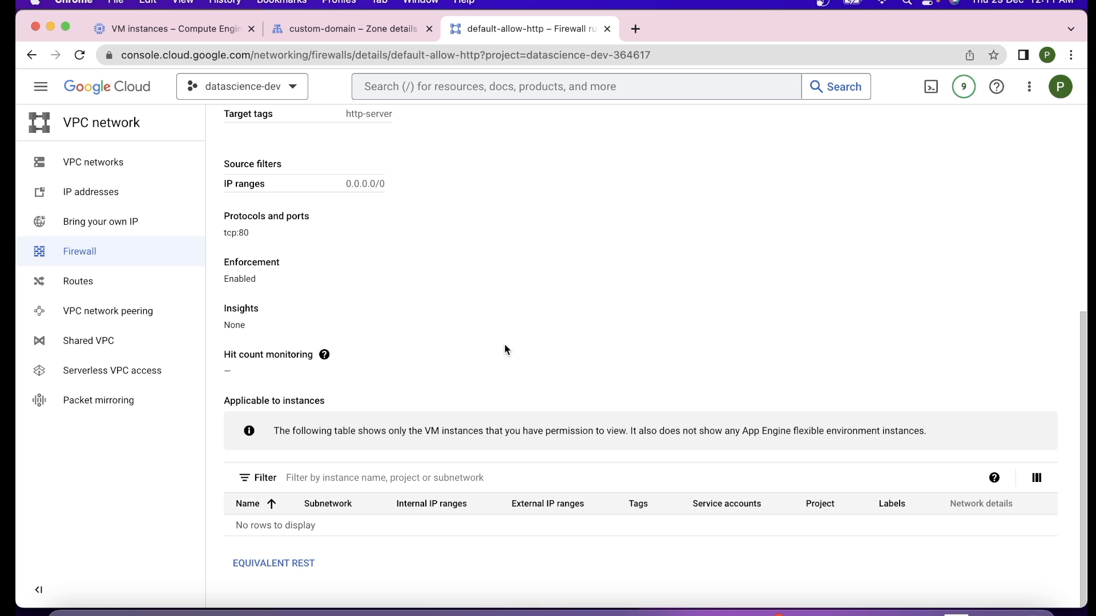
- Copy the target tag http-server from the default-allow-http firewall rule
drag(1082, 337, 1083, 117)
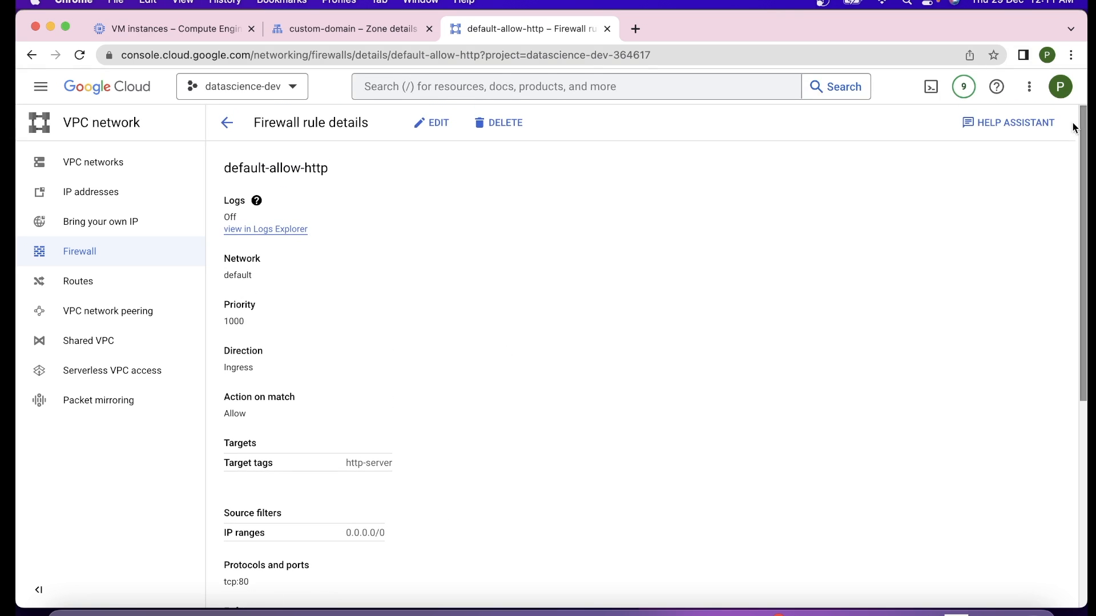
drag(348, 462, 409, 468)
key(super+c)
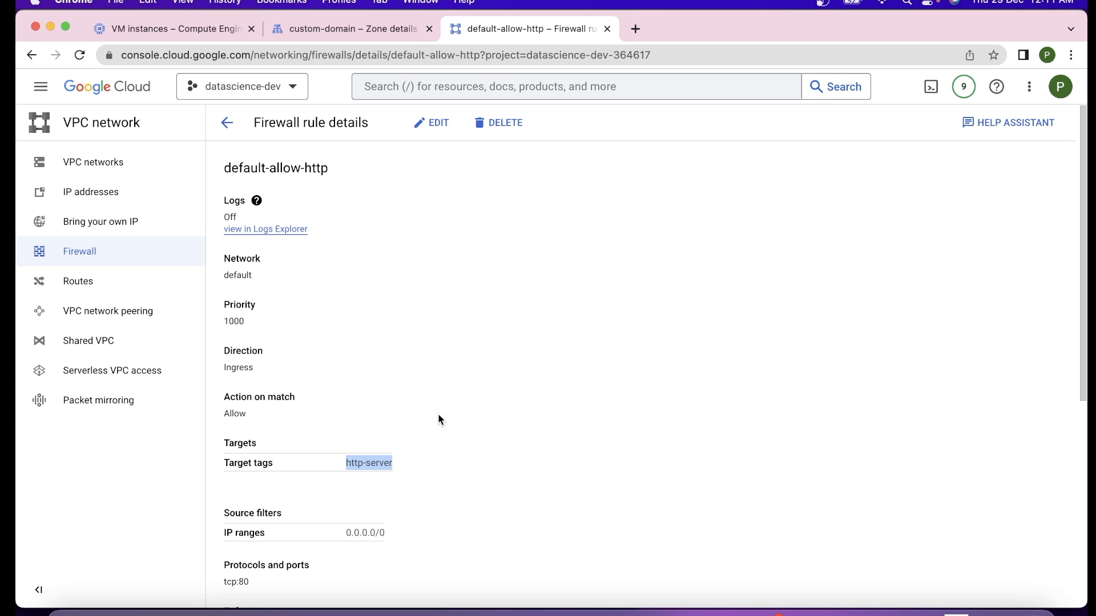
- Edit instance-1, find its network tags setting and enter the copied tag http-server
click(164, 28)
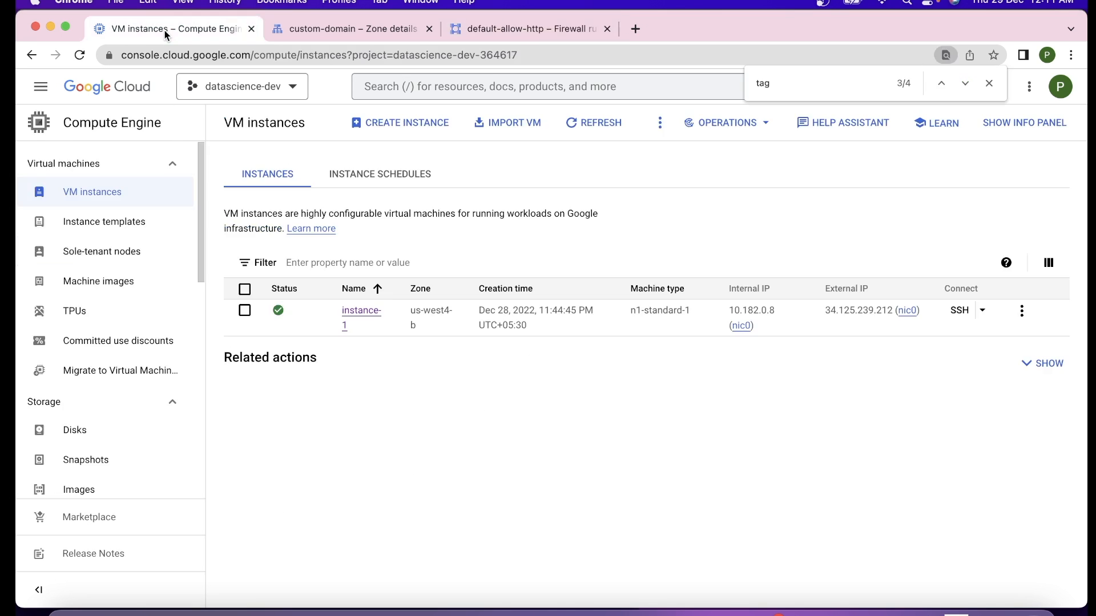
click(356, 309)
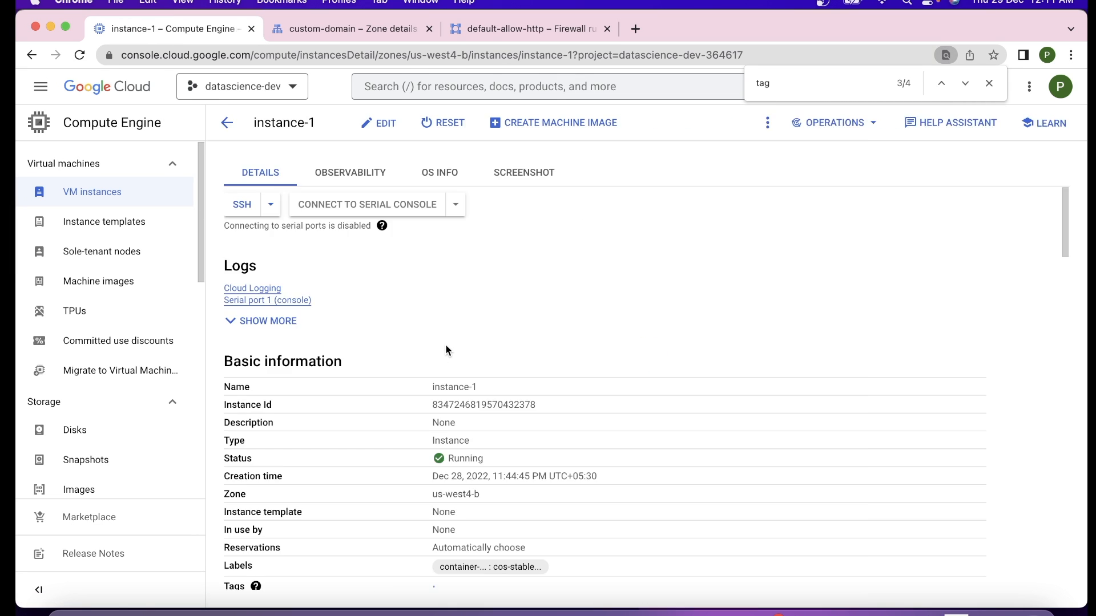
click(375, 123)
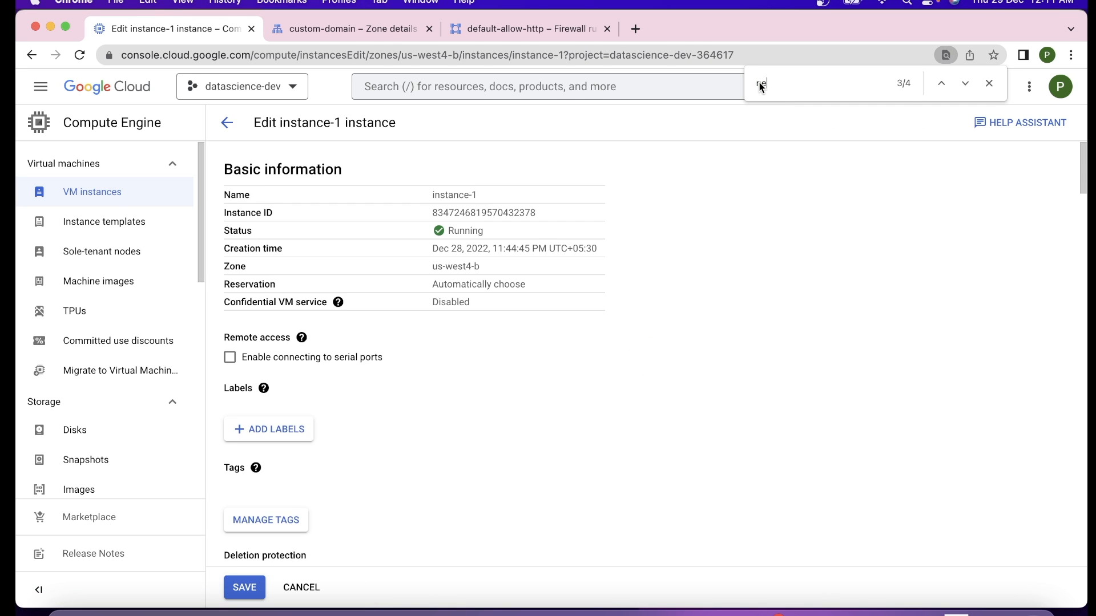
text(twor)
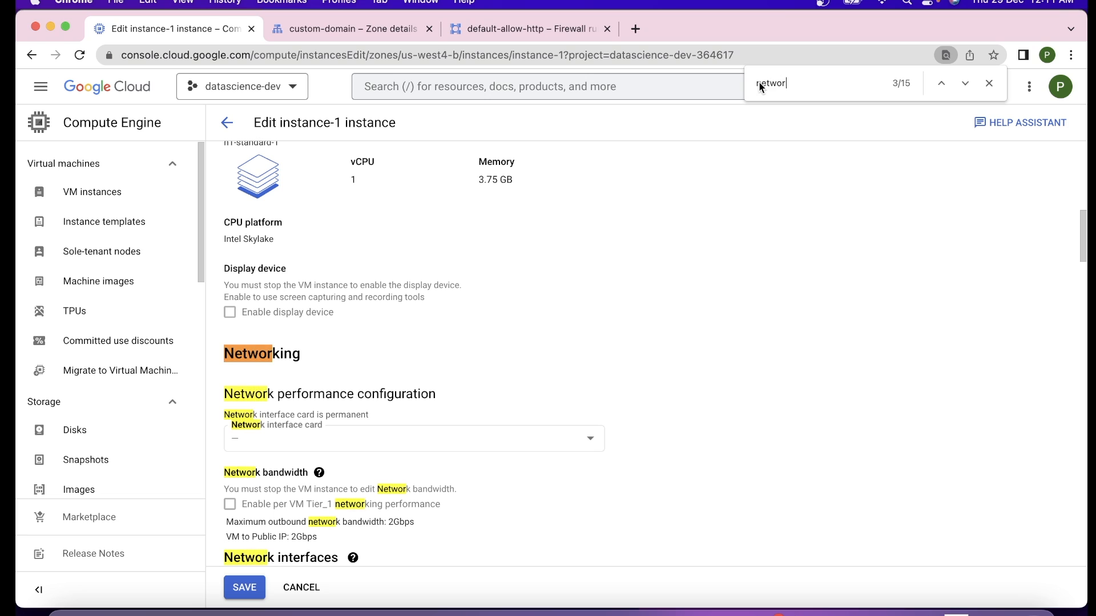
text(k tag)
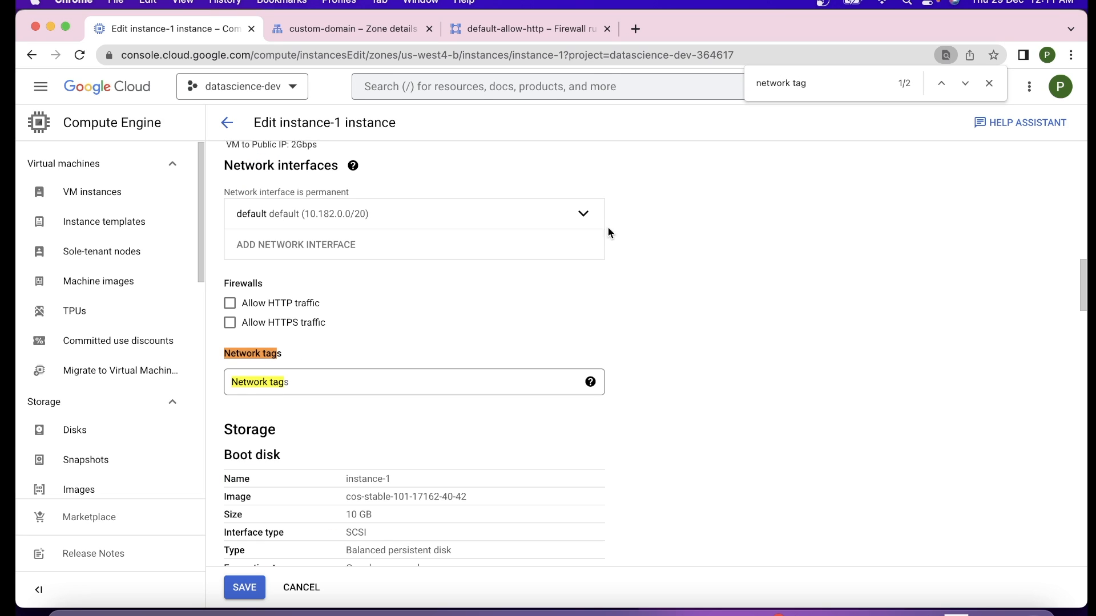
click(368, 386)
key(super+v)
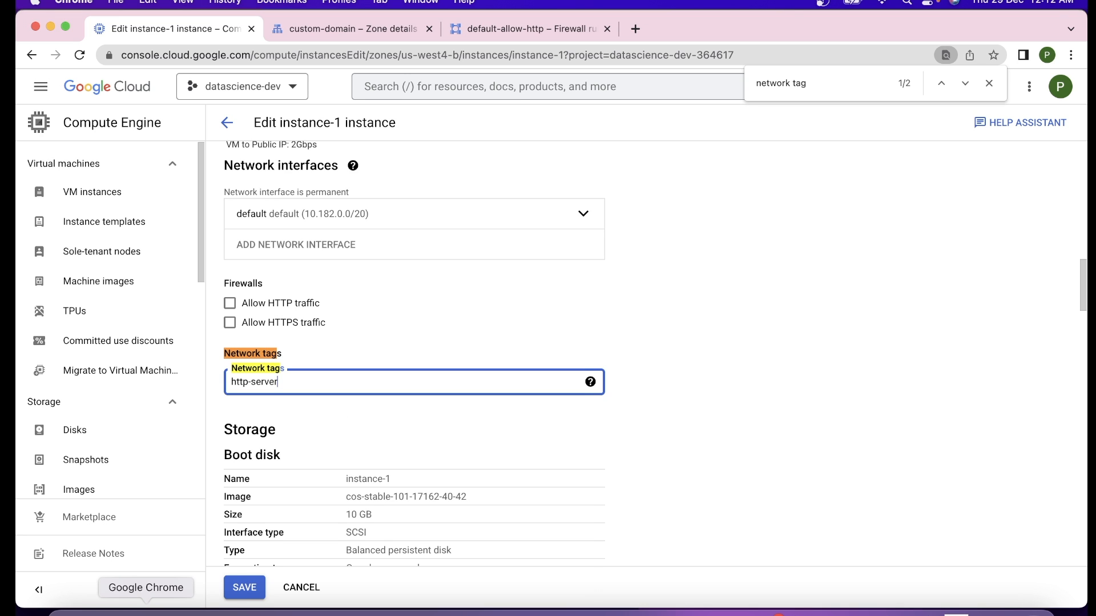
- Check cloudsprint.in in the incognito window, and save the network tag change on instance-1 in the Google Cloud window
right_click(146, 609)
click(200, 374)
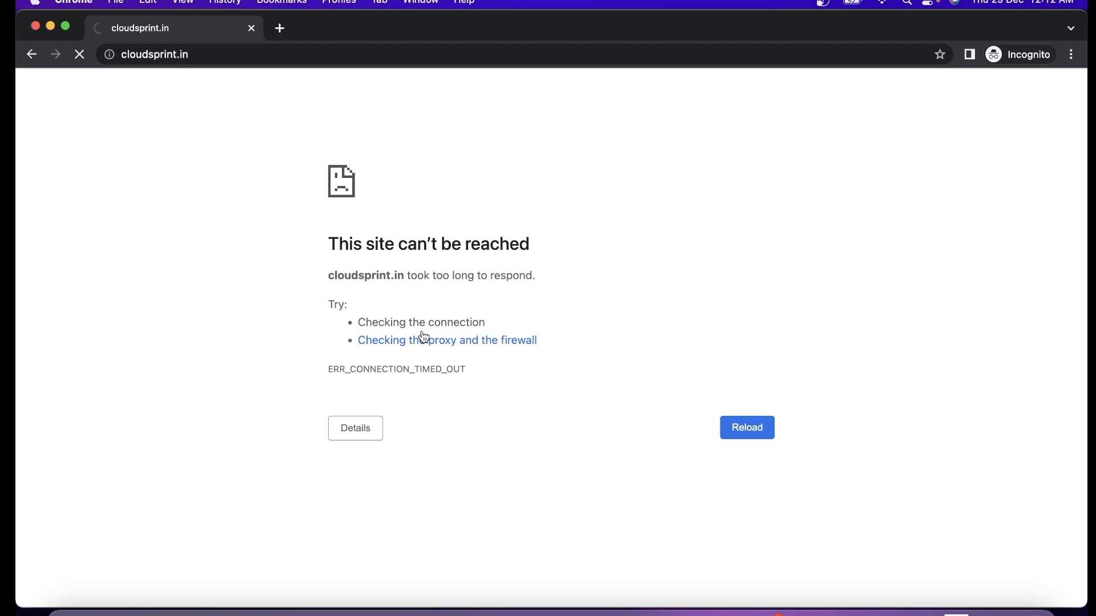
click(52, 27)
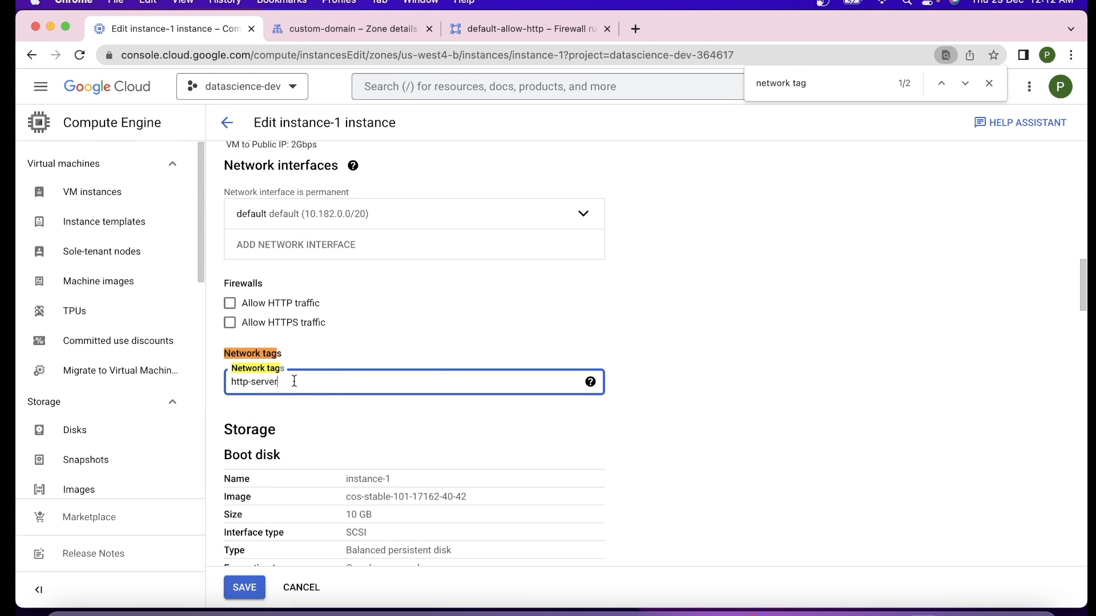
click(260, 588)
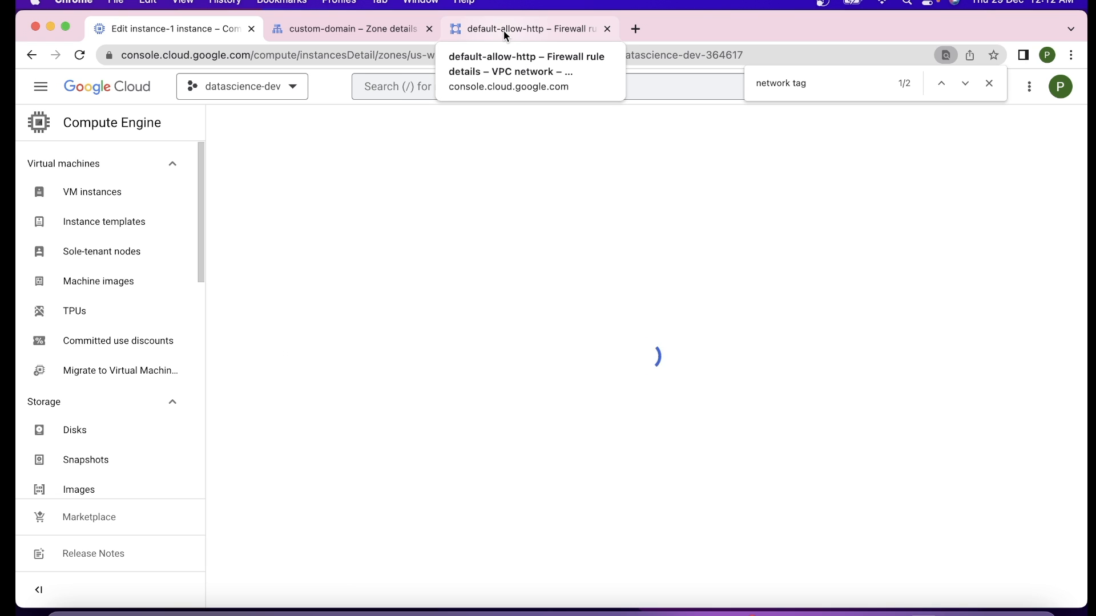
- Reload the default-allow-http firewall rule details and check which VM instances the rule applies to
click(503, 30)
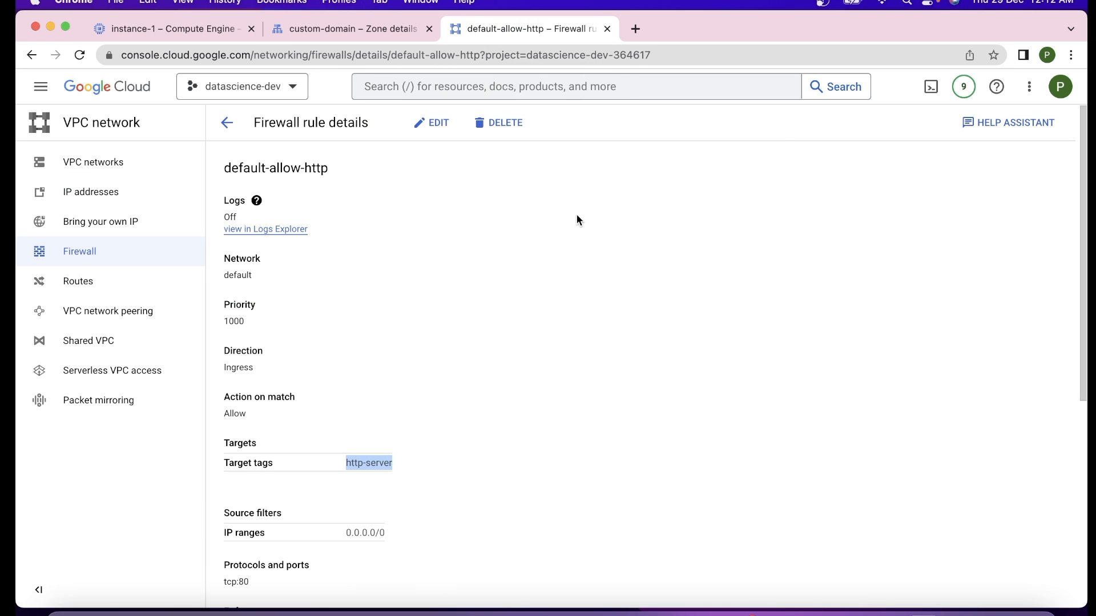
click(641, 277)
right_click(626, 236)
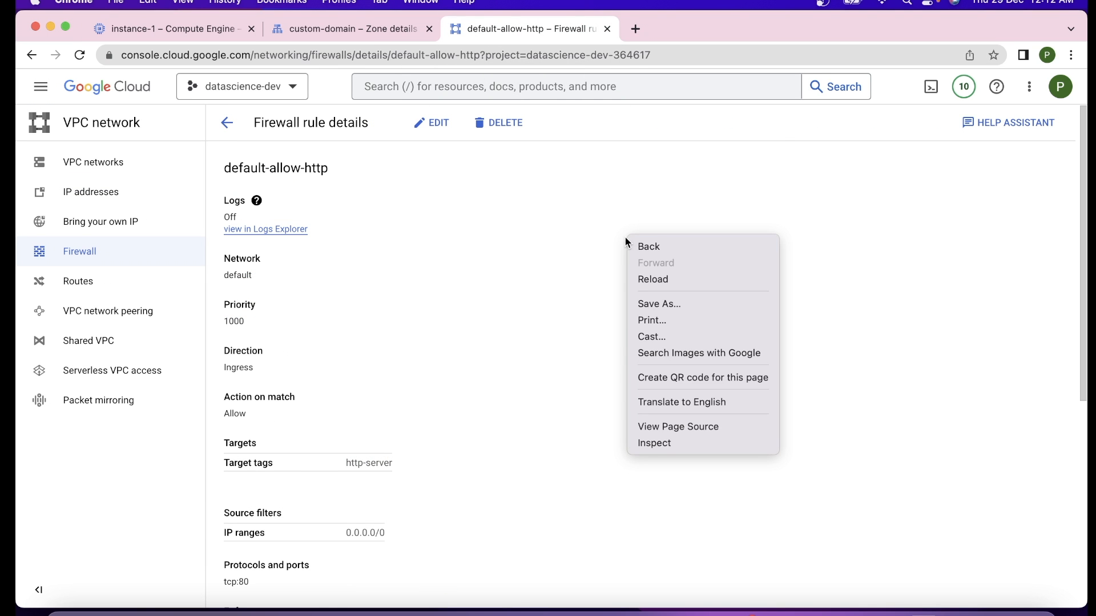
click(652, 282)
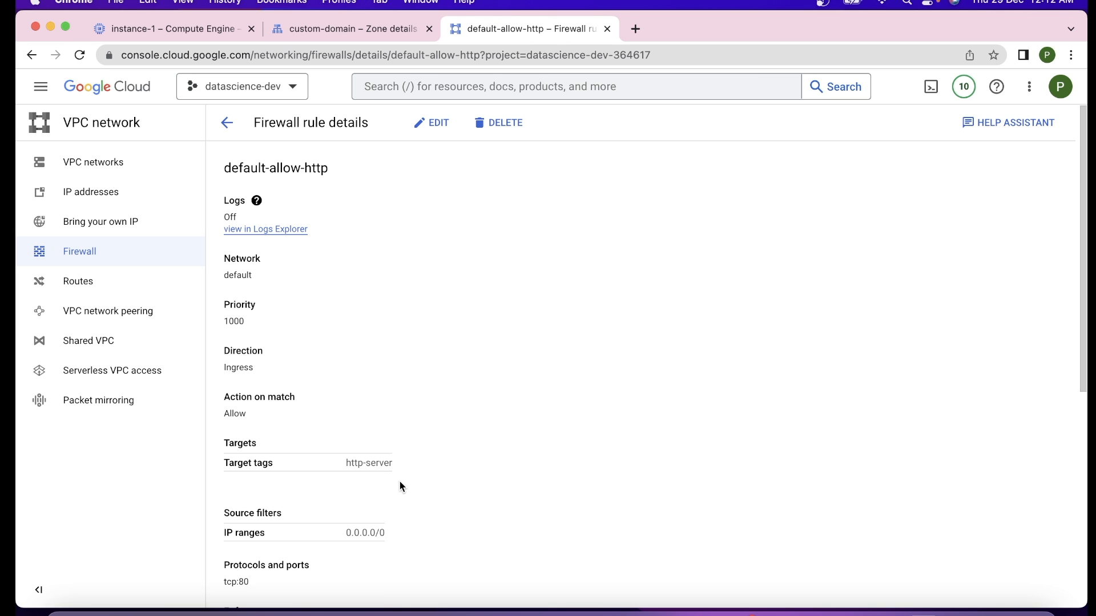
scroll(399, 486, down, 7)
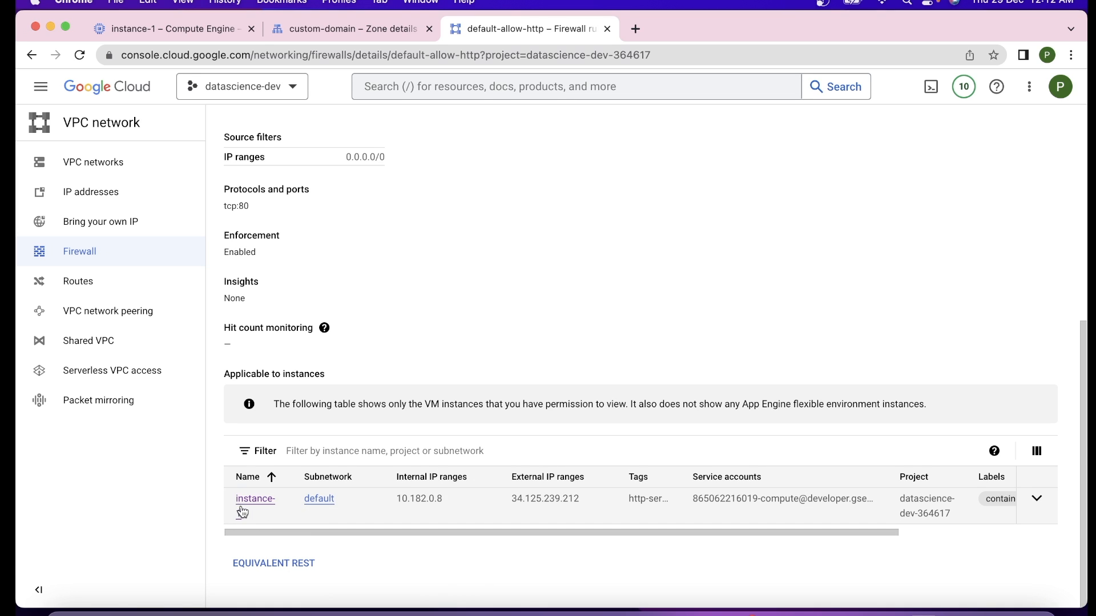
drag(246, 515, 213, 516)
drag(864, 533, 690, 529)
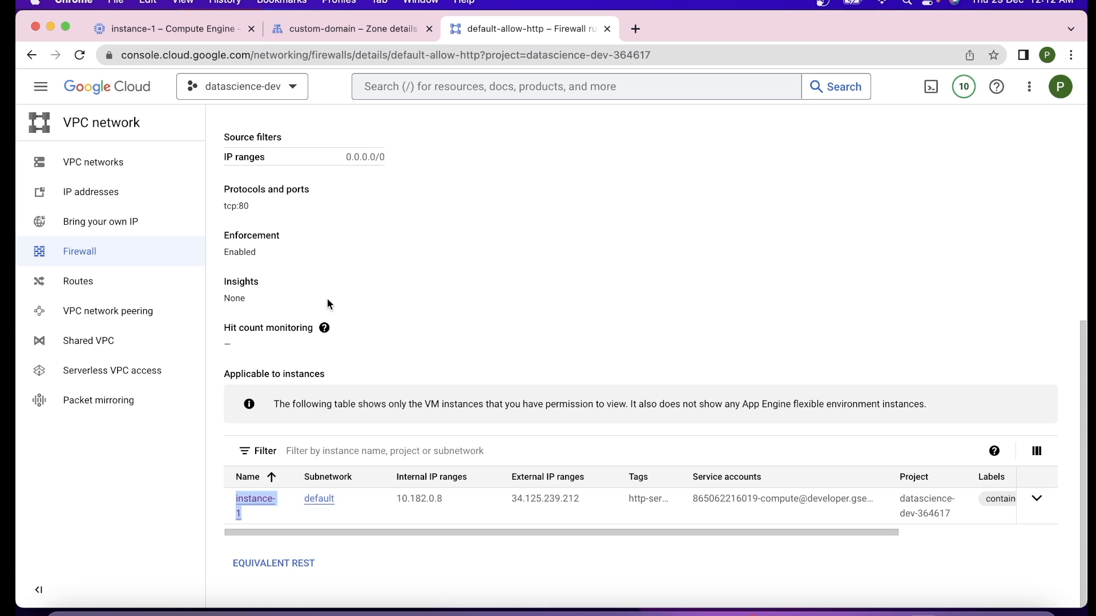
- Switch to the incognito window, reload cloudsprint.in and review the site's connection security information
click(51, 26)
click(79, 54)
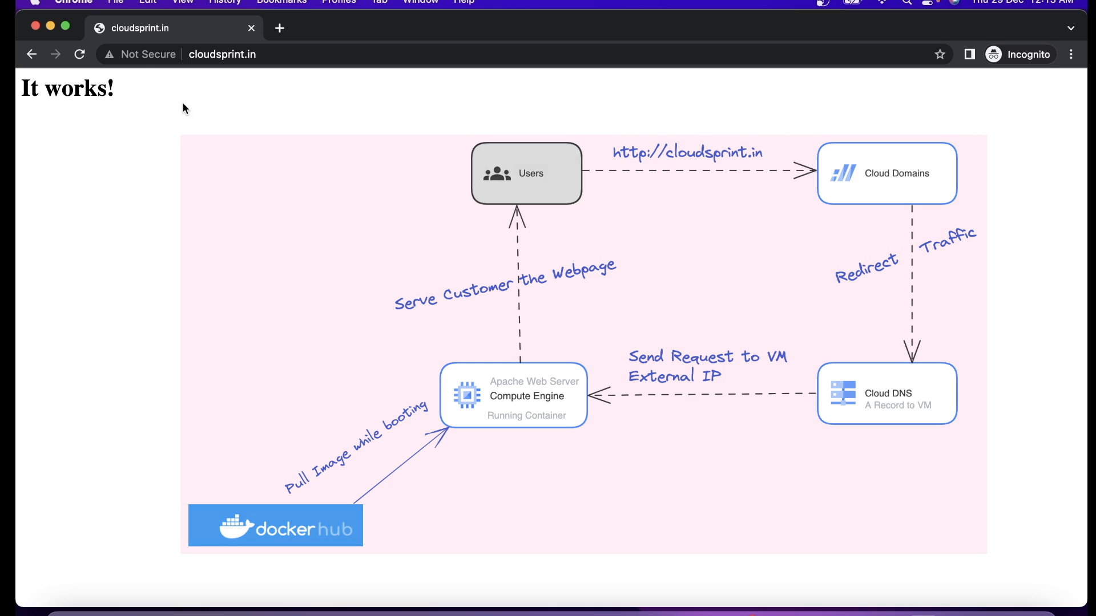
click(127, 56)
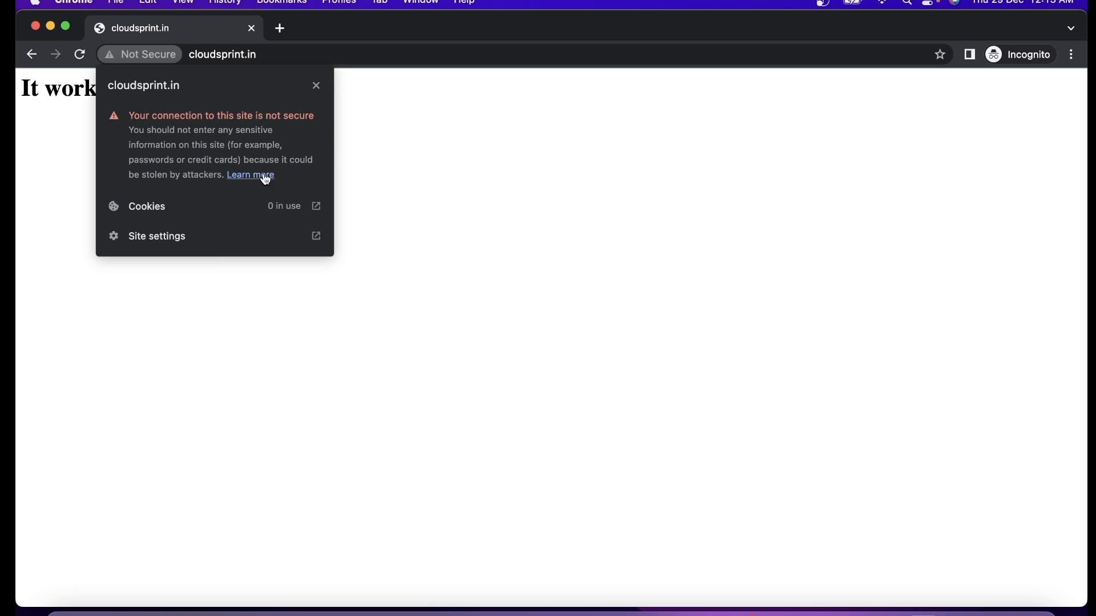
click(316, 86)
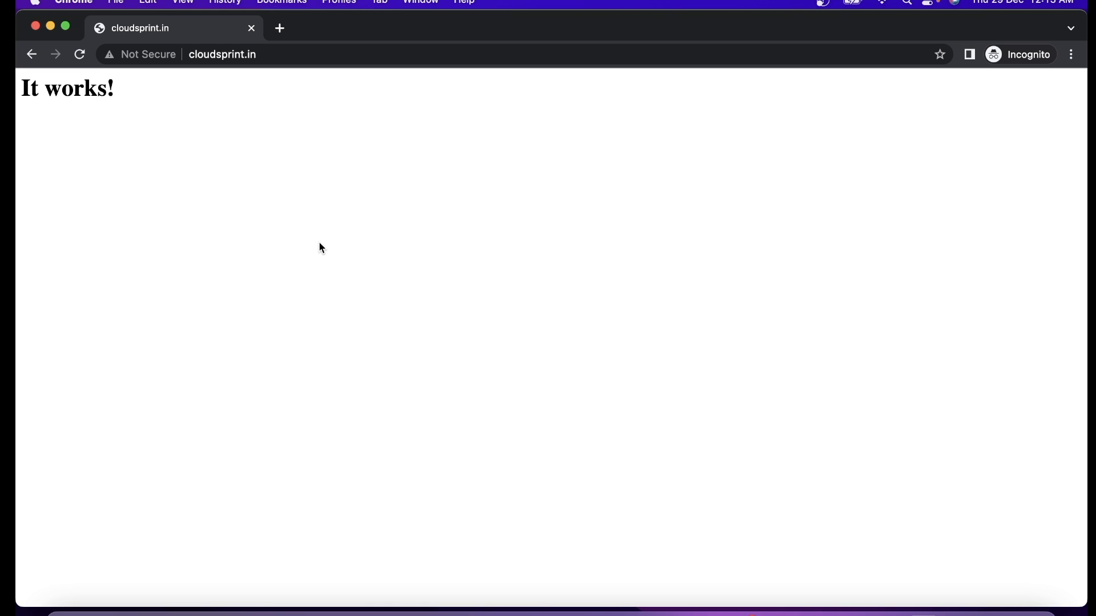
click(149, 57)
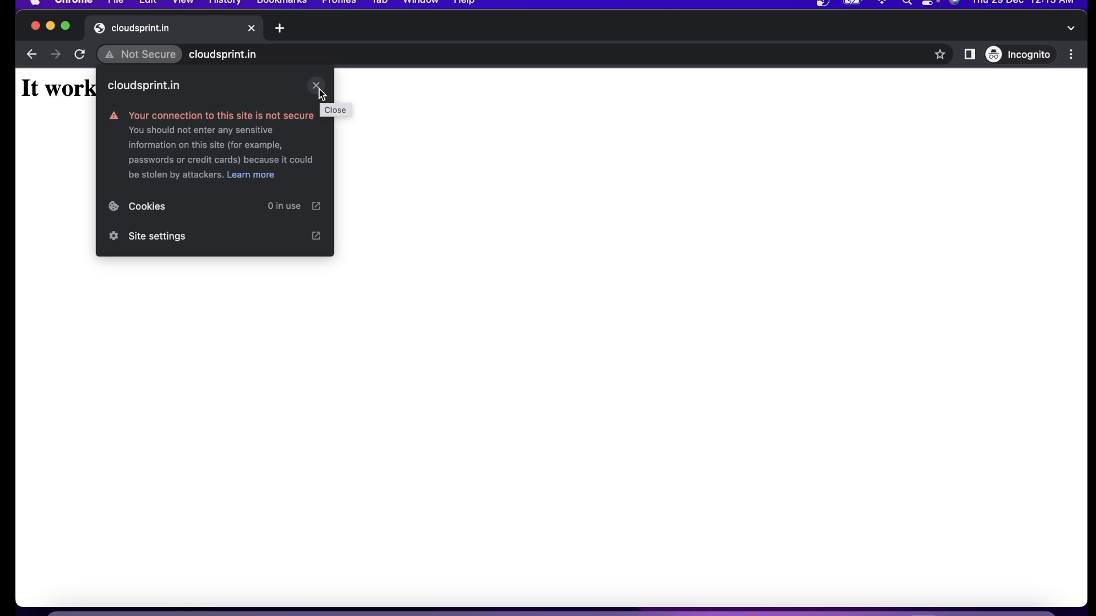
click(316, 86)
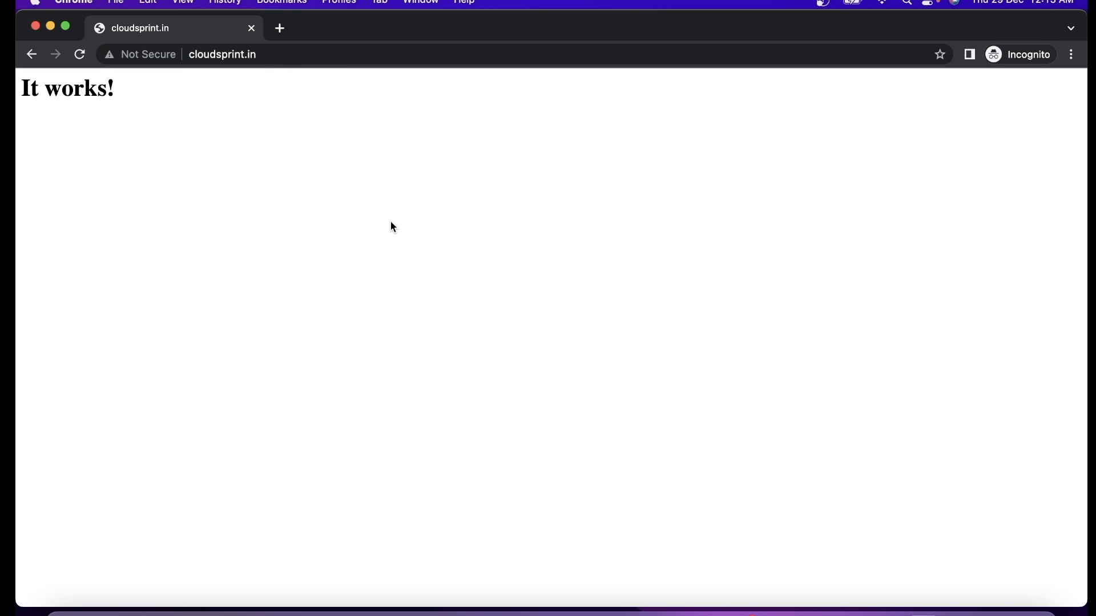
- Switch back to the Google Cloud window and delete the VM instance-1 together with its boot disk
key(super+grave)
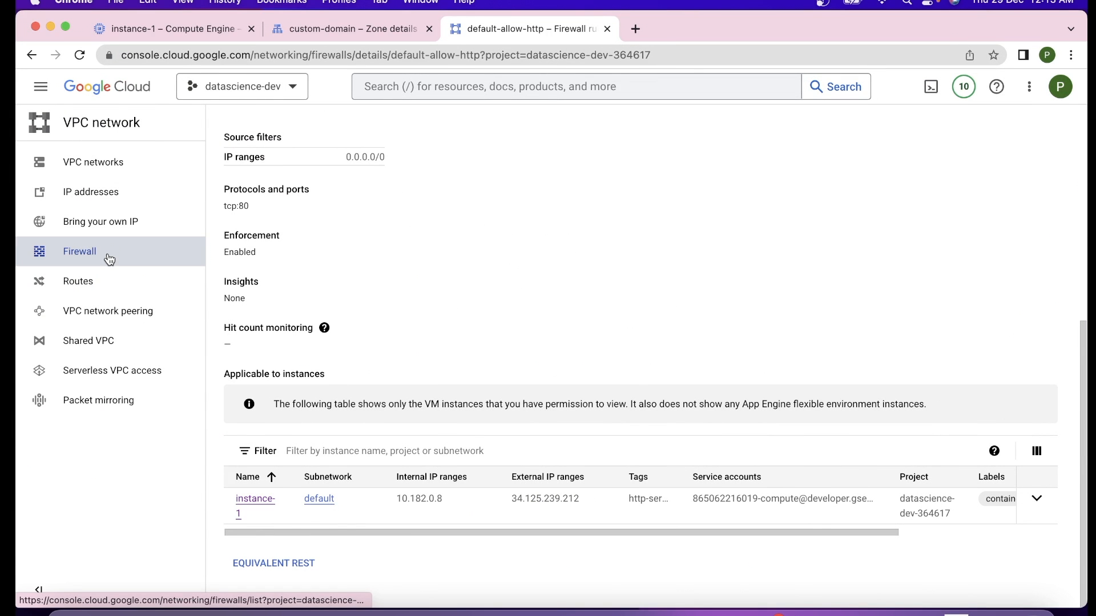
click(336, 31)
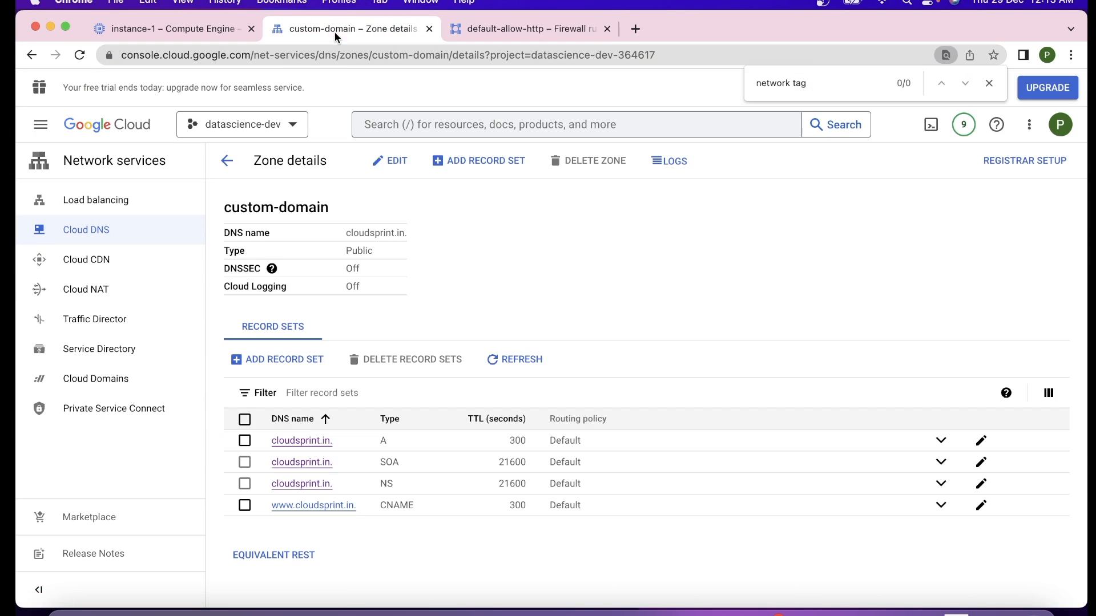
click(152, 32)
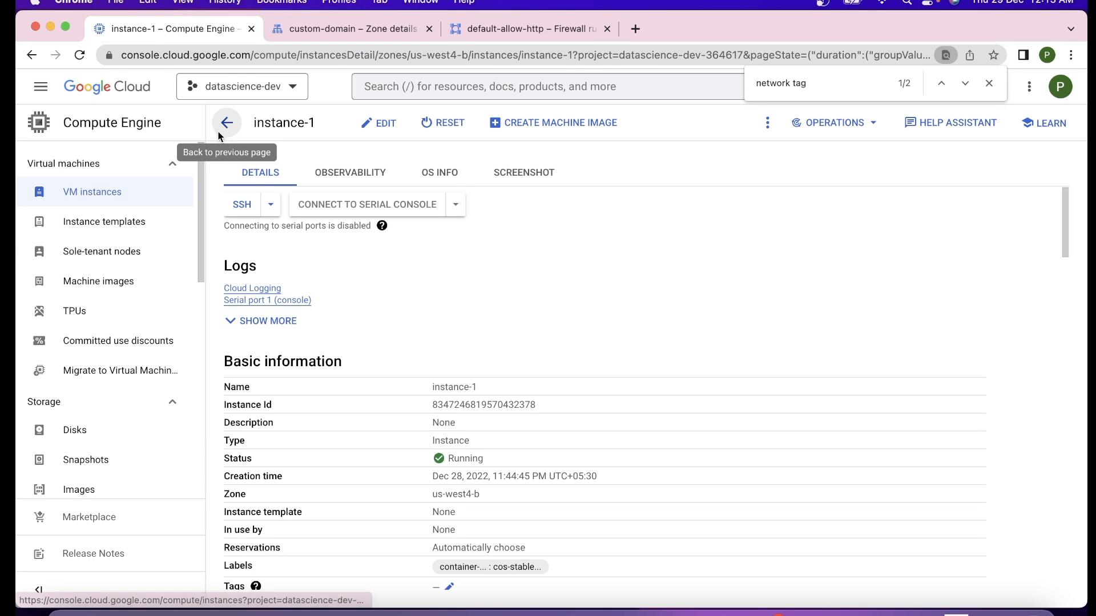
click(767, 123)
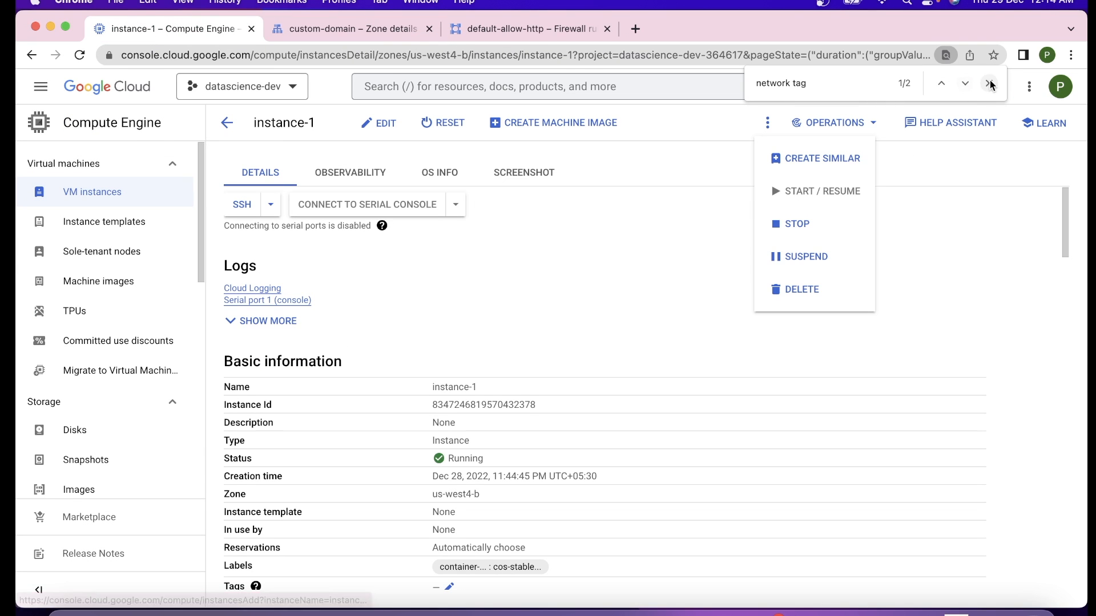
click(794, 296)
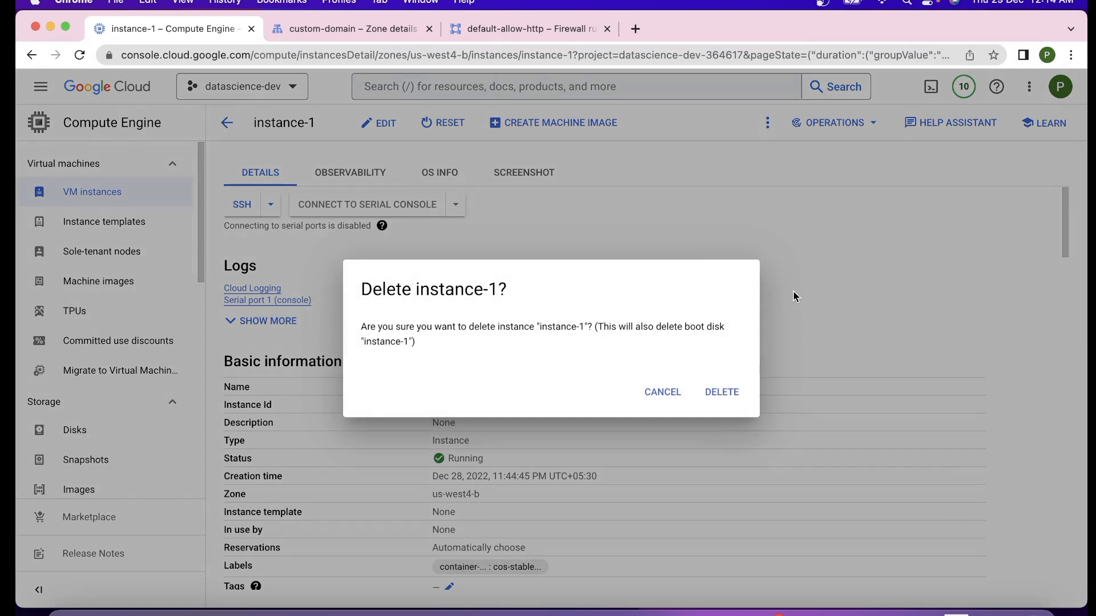
click(721, 391)
key(ctrl+Tab)
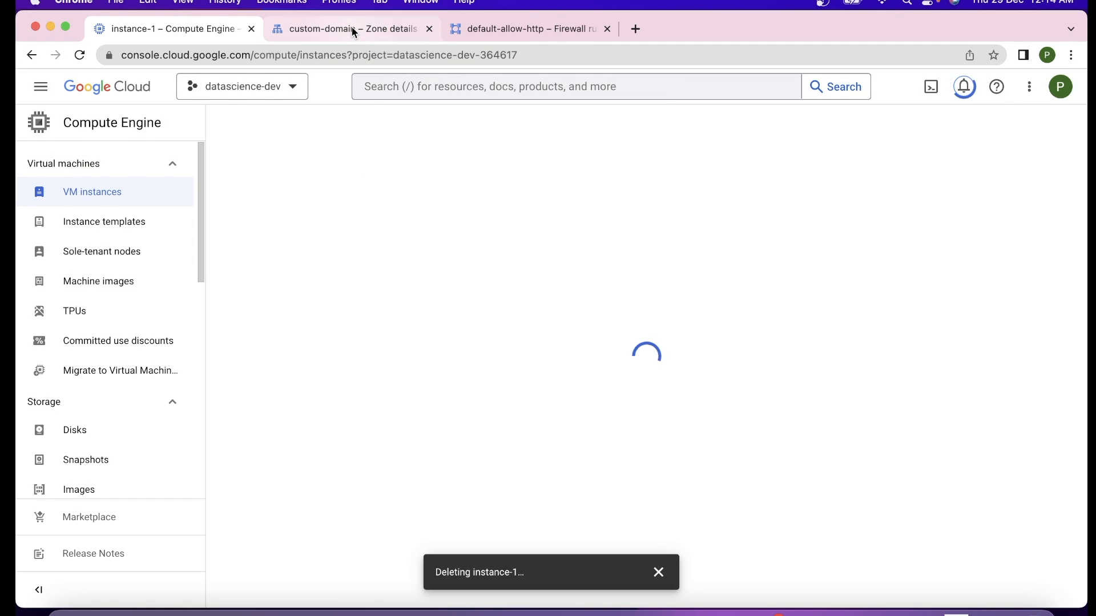
key(ctrl+shift+Tab)
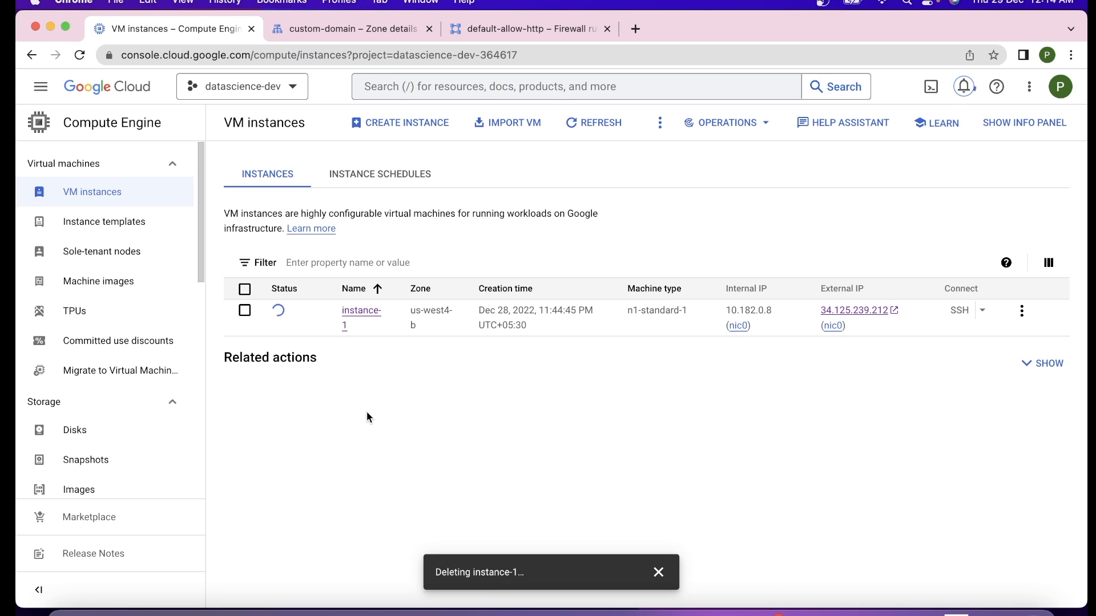
- Go to the VPC network's IP addresses and release the static address cloudsprint-external-ip
click(41, 95)
mouse_move(93, 280)
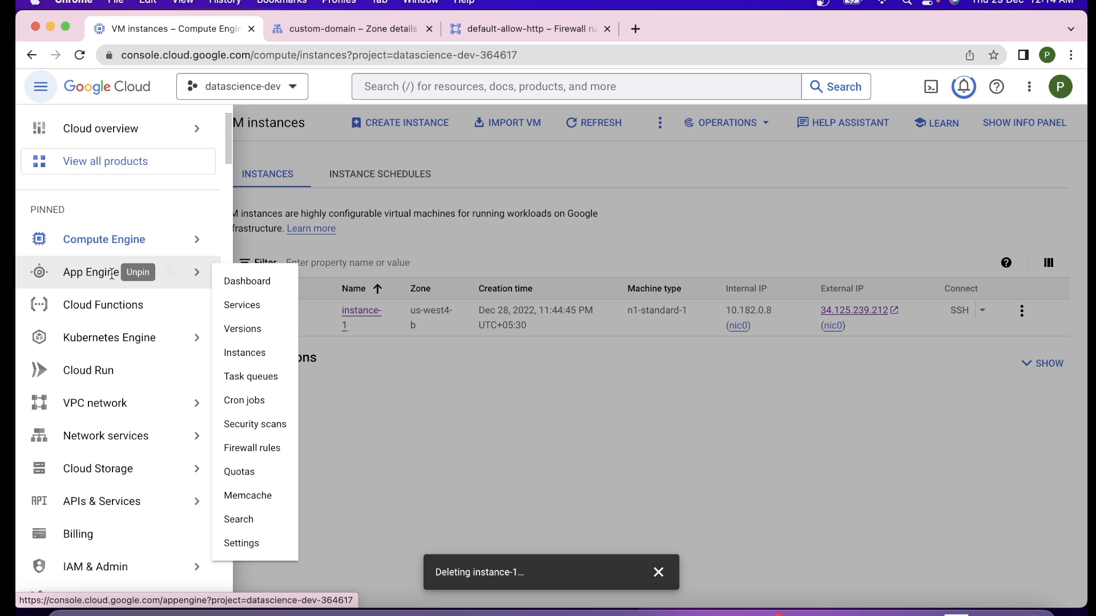
mouse_move(130, 437)
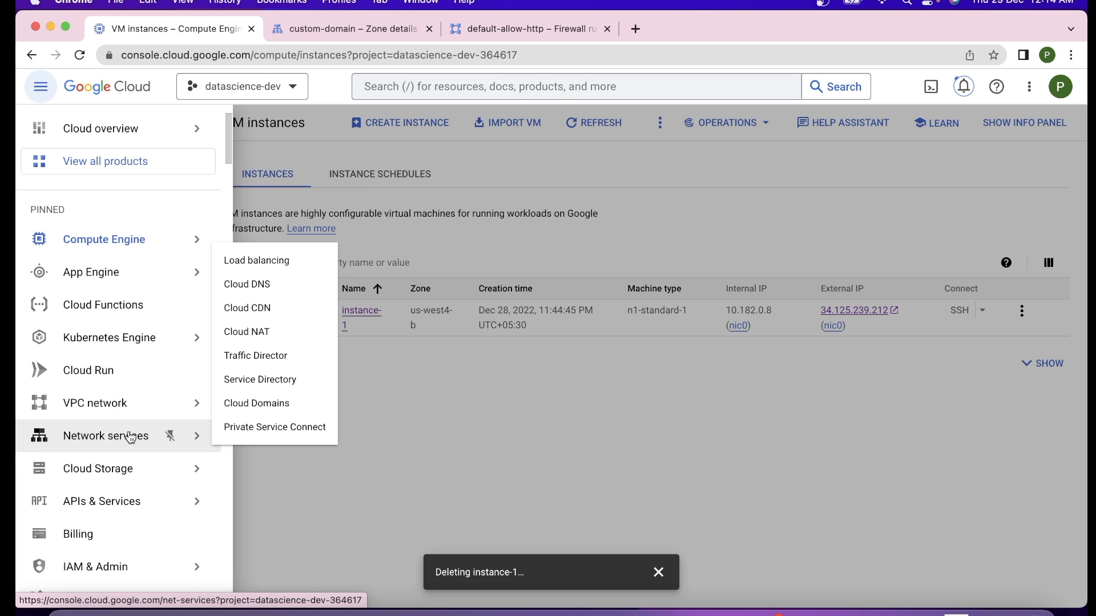
mouse_move(137, 463)
mouse_move(137, 411)
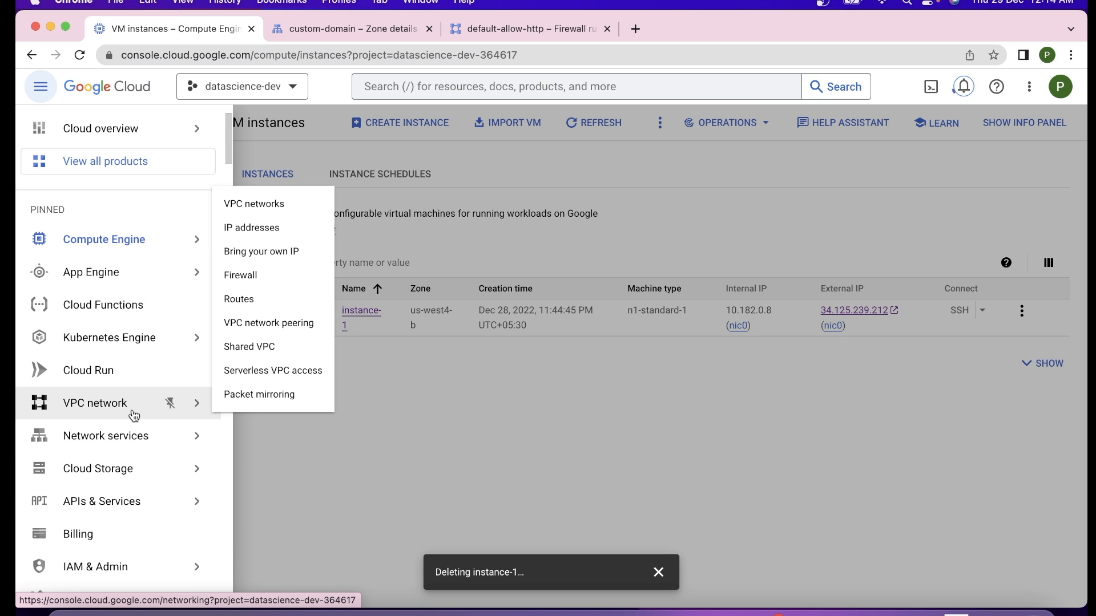
click(262, 229)
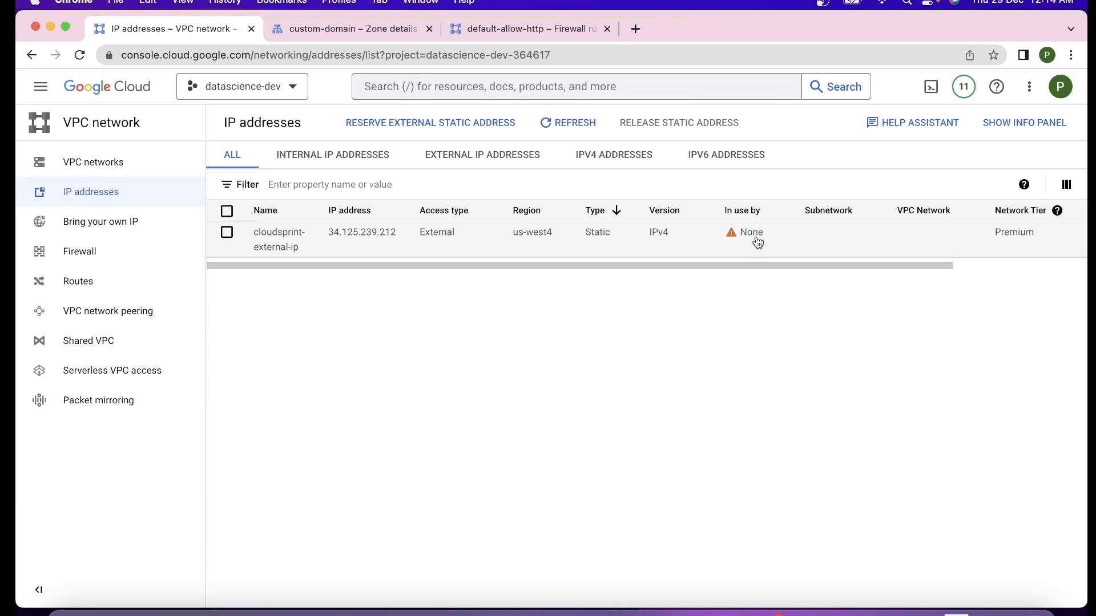
click(227, 232)
click(680, 121)
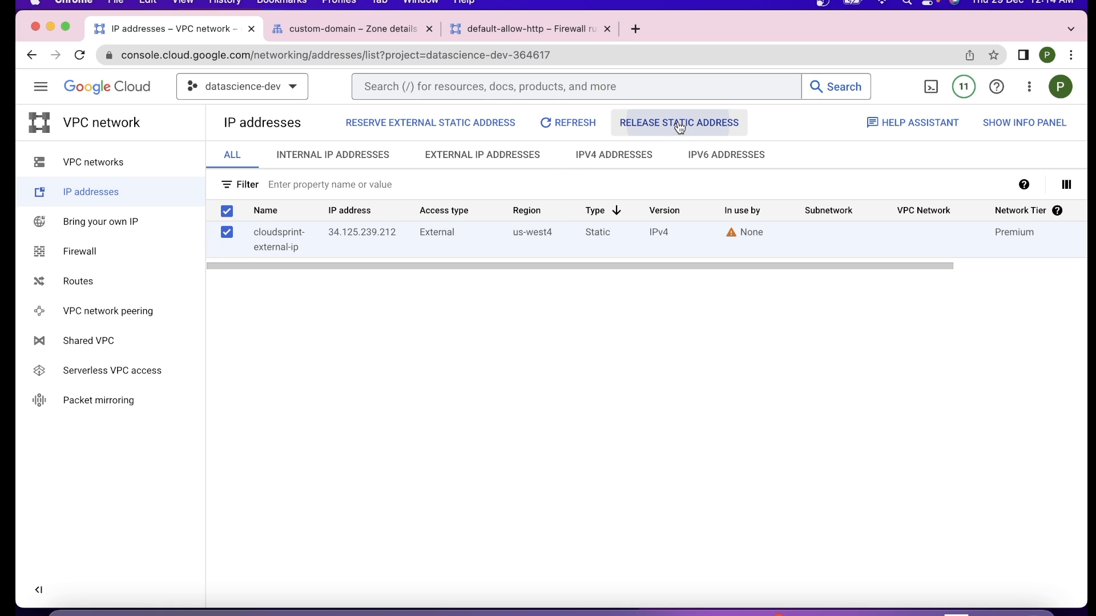
click(675, 386)
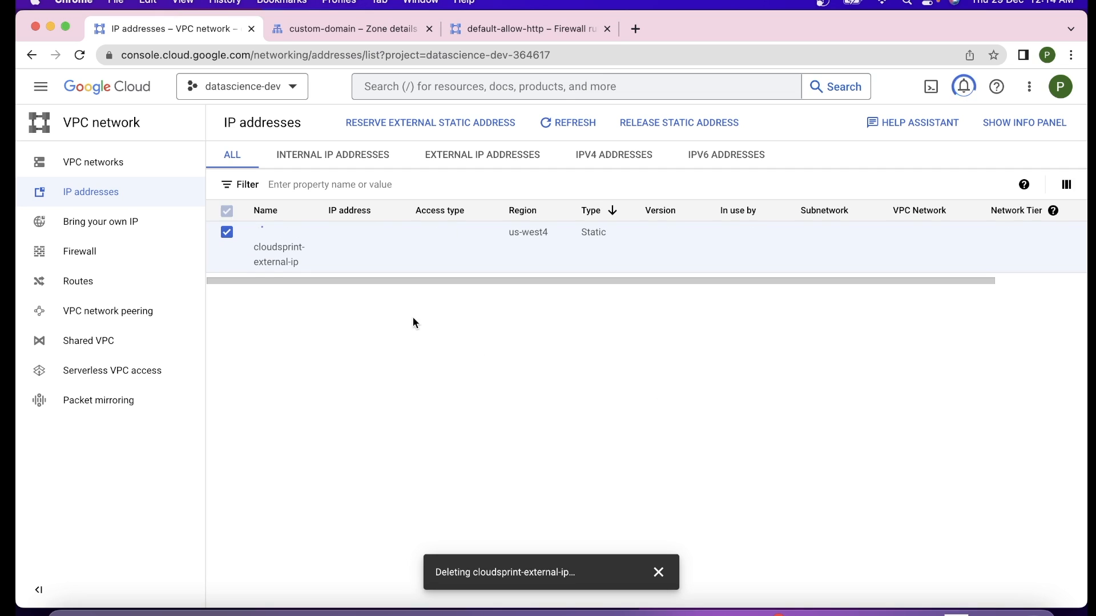
click(310, 31)
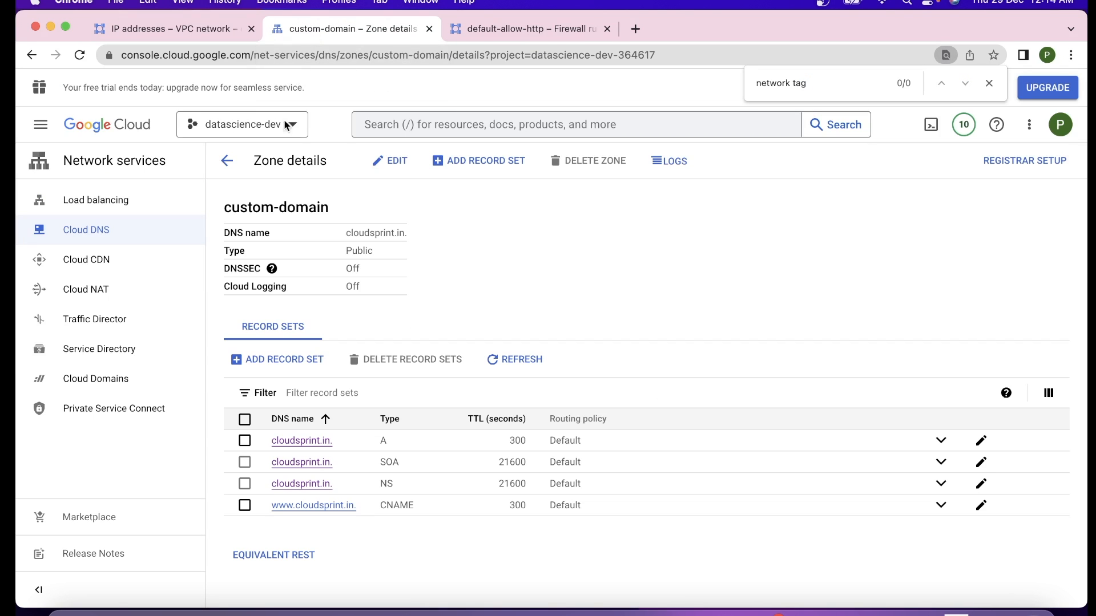
click(244, 507)
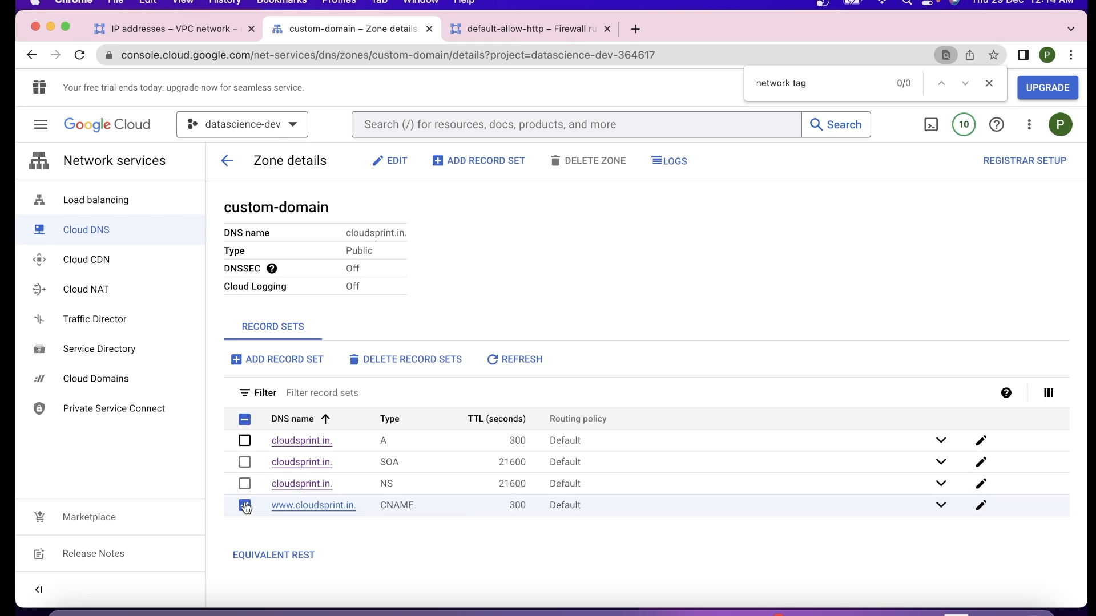
click(245, 441)
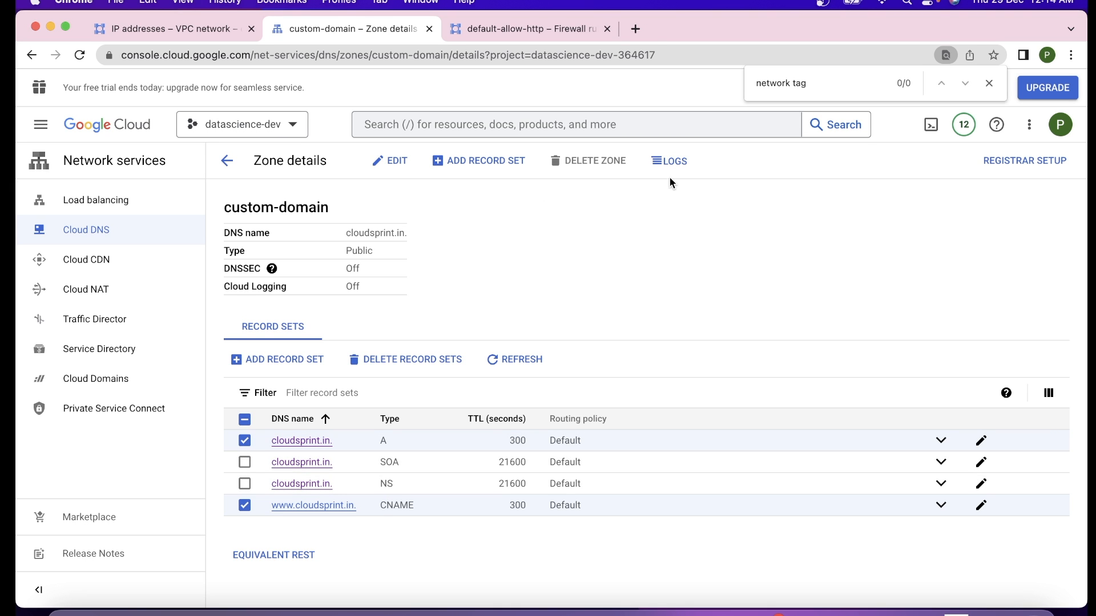
click(376, 365)
click(669, 415)
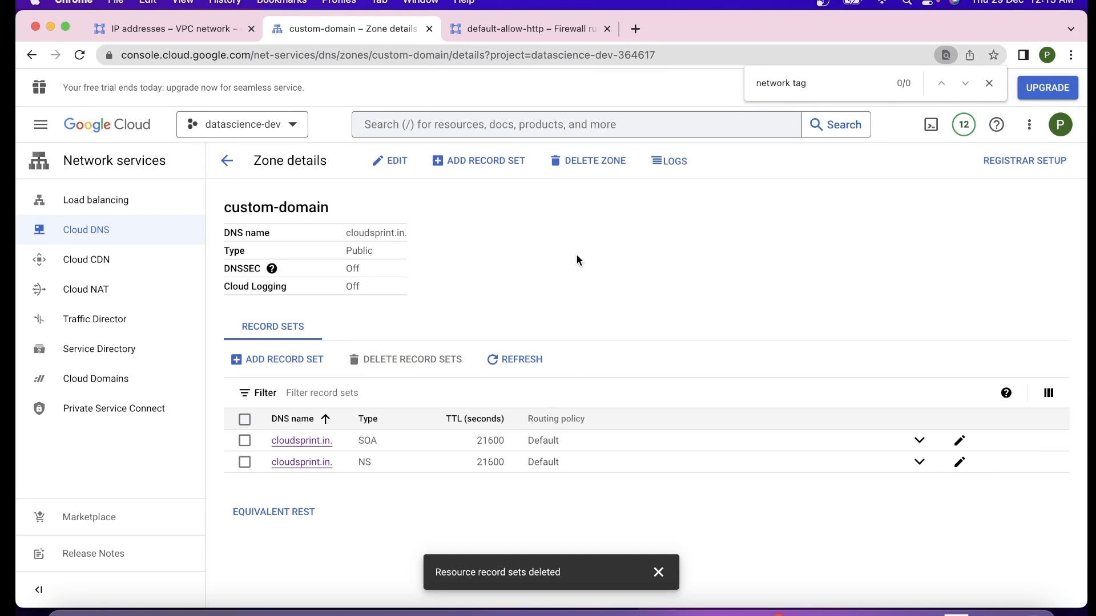
- Delete the custom-domain DNS zone and dismiss the leftover page search for "network tag"
click(591, 167)
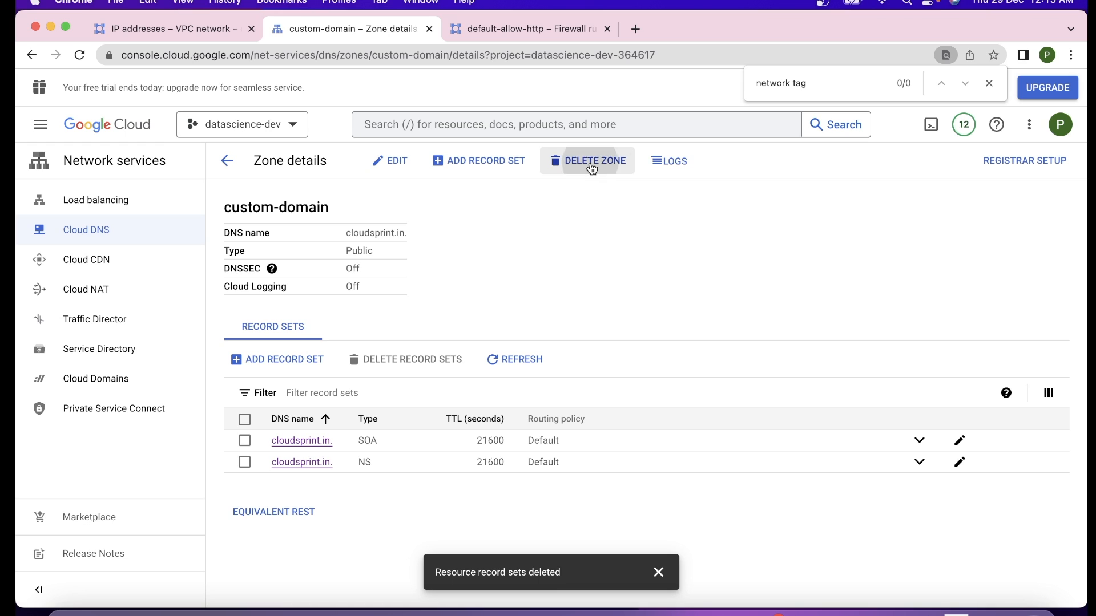
click(942, 412)
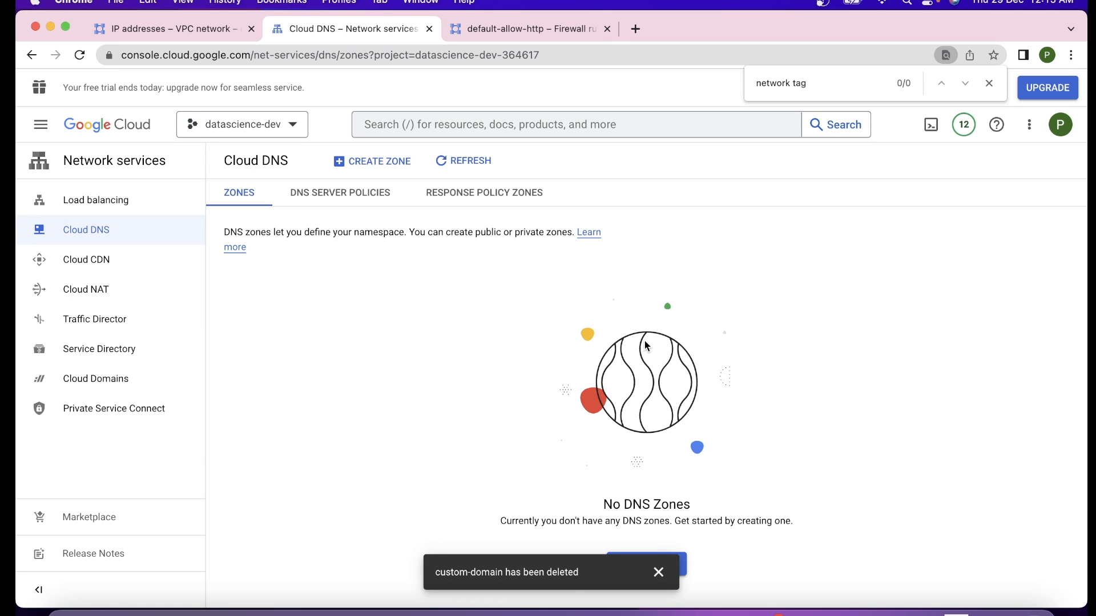
click(994, 84)
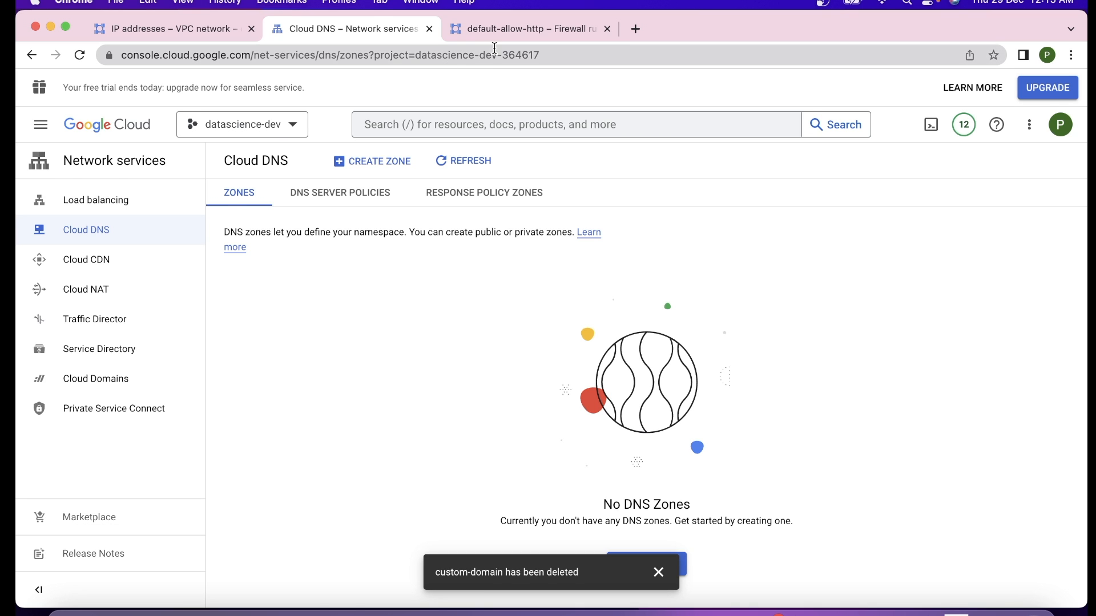
- Reload the default-allow-http firewall rule details, and close that page
click(506, 30)
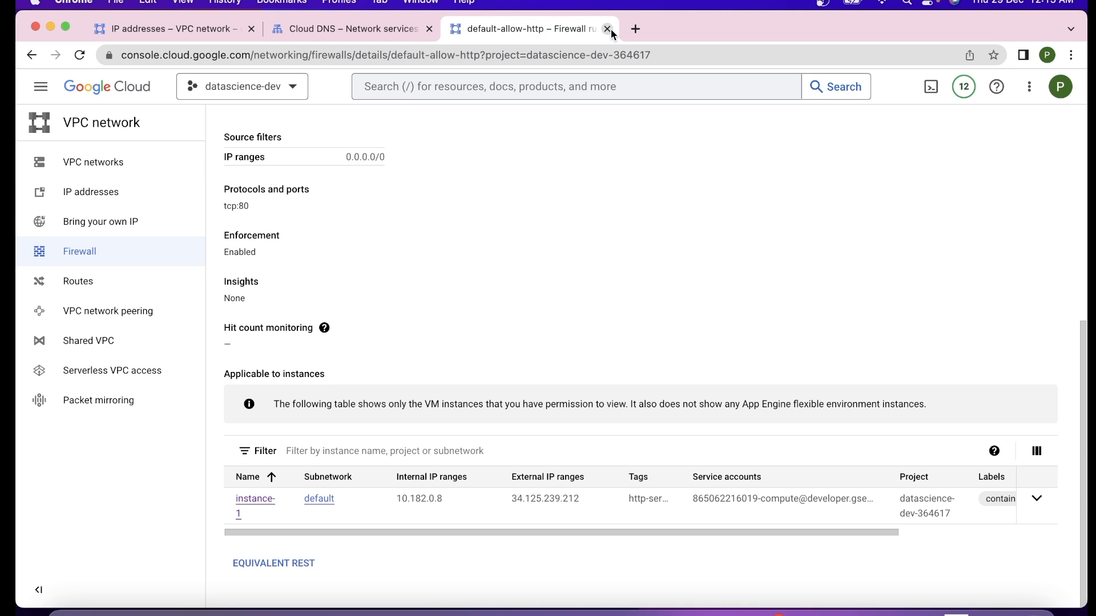
right_click(572, 200)
click(601, 239)
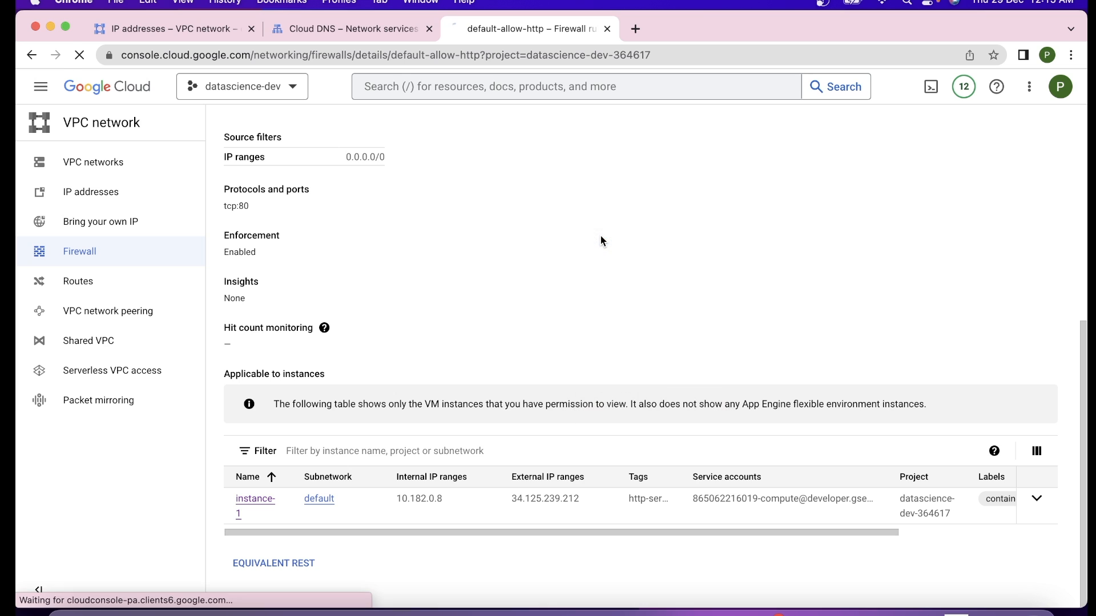
click(608, 29)
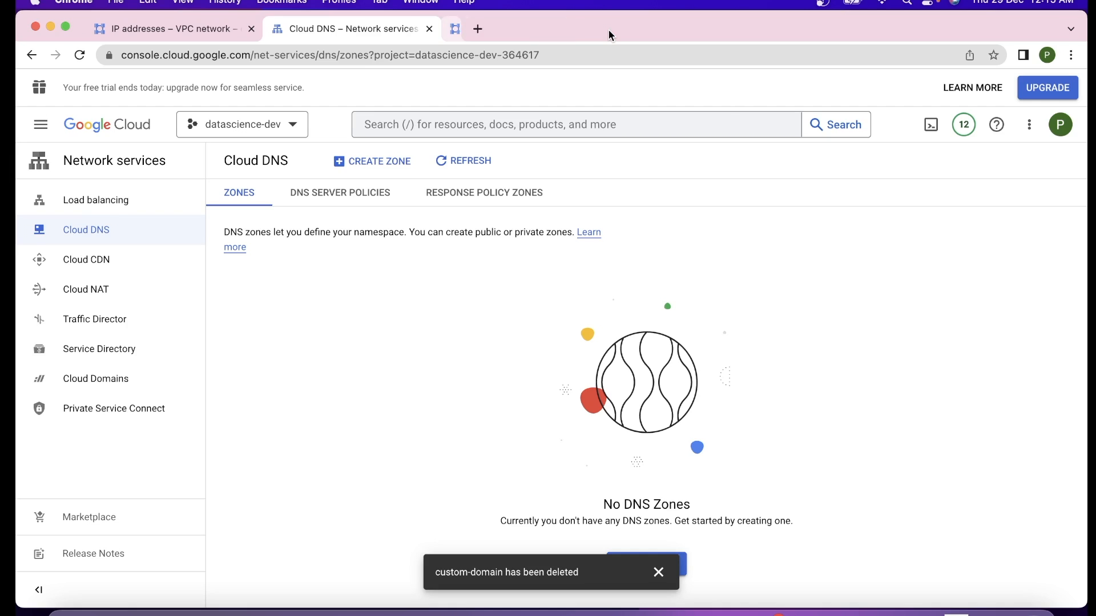